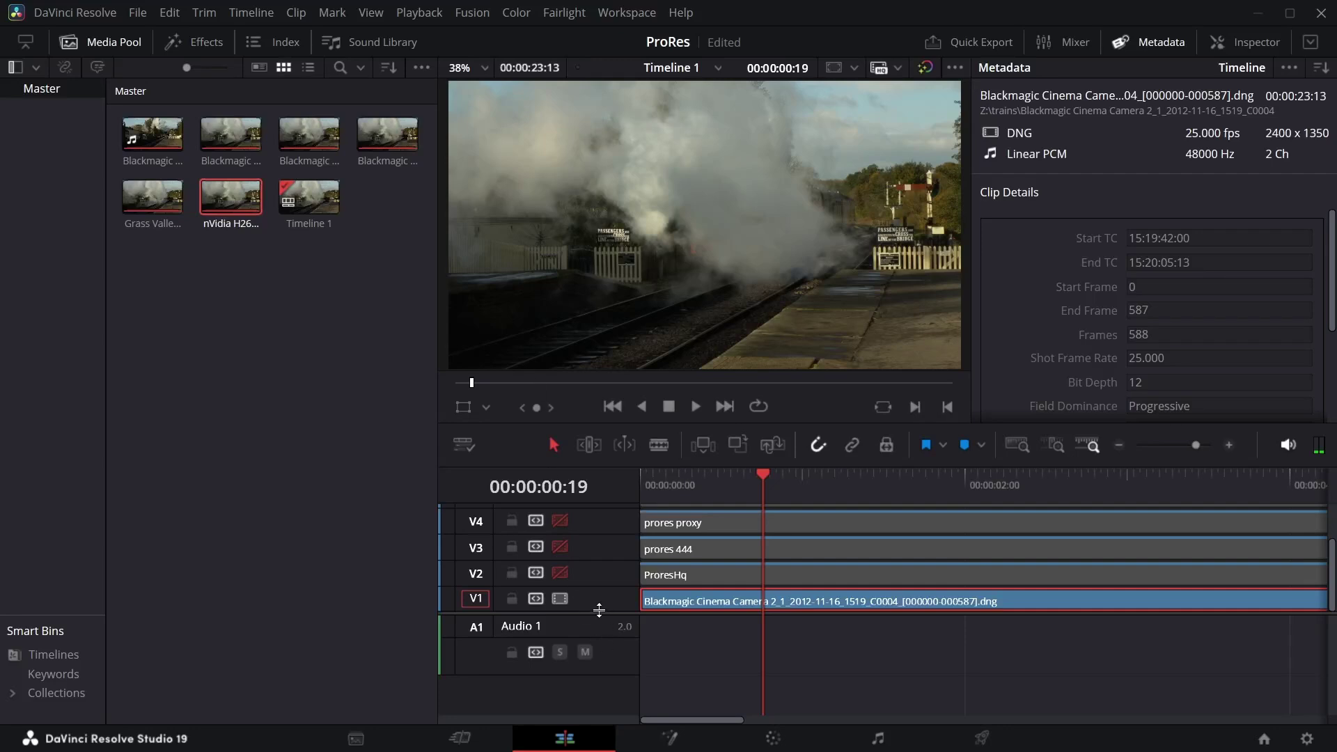
scroll(601, 616, up, 3)
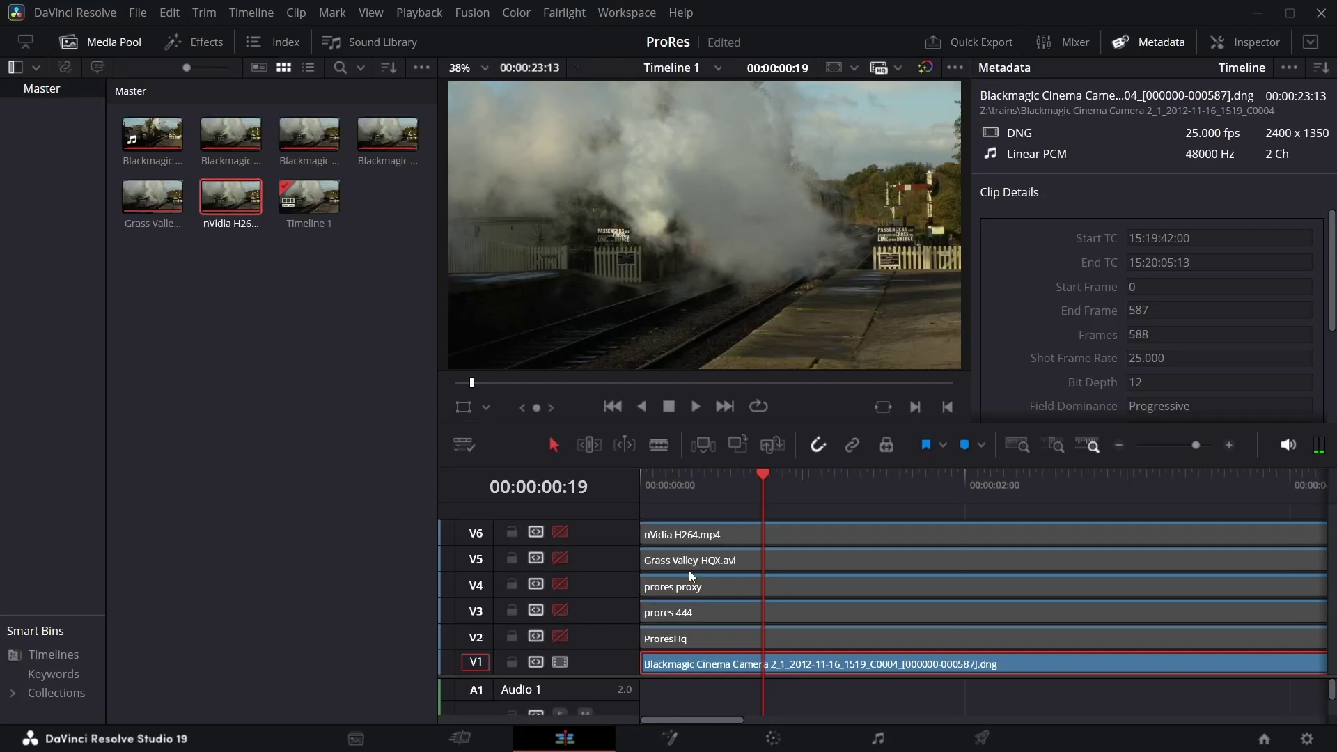
- On the Deliver page, set Custom Export to QuickTime, Apple ProRes, type 422 HQ
click(989, 743)
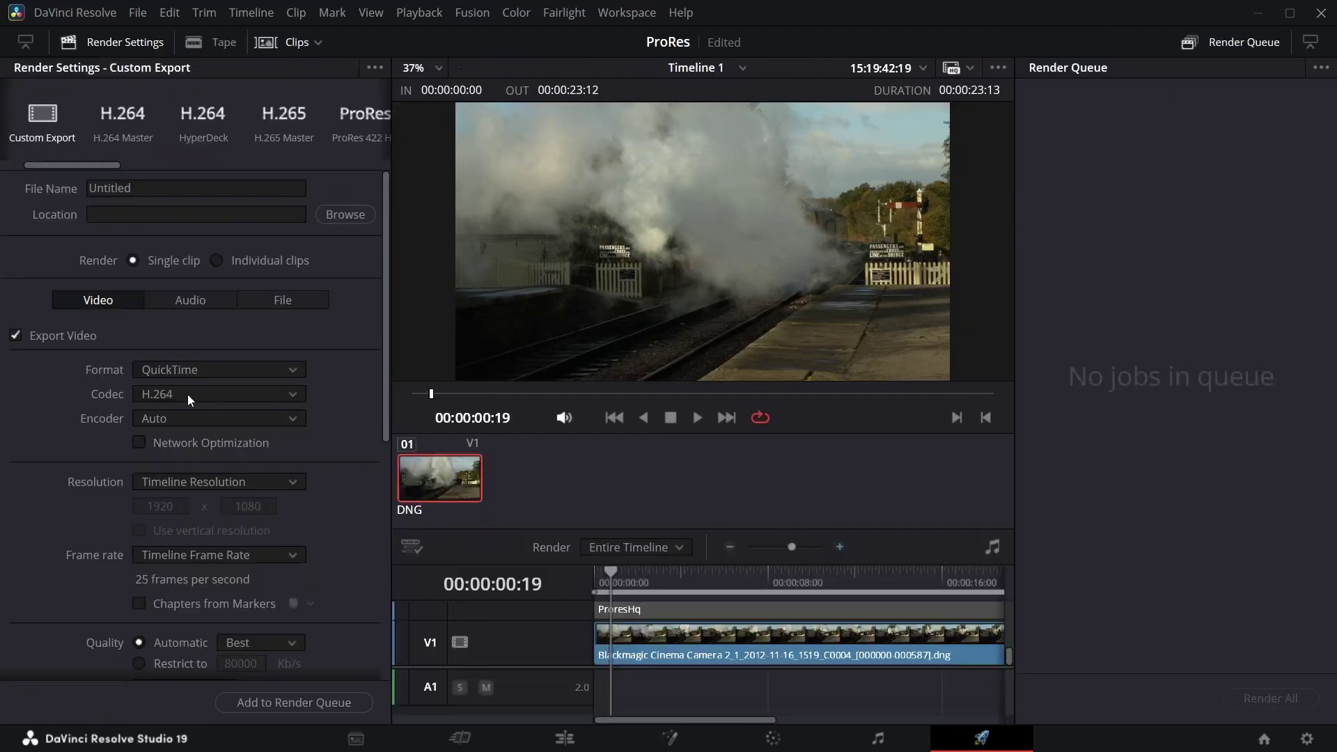
click(187, 394)
click(209, 409)
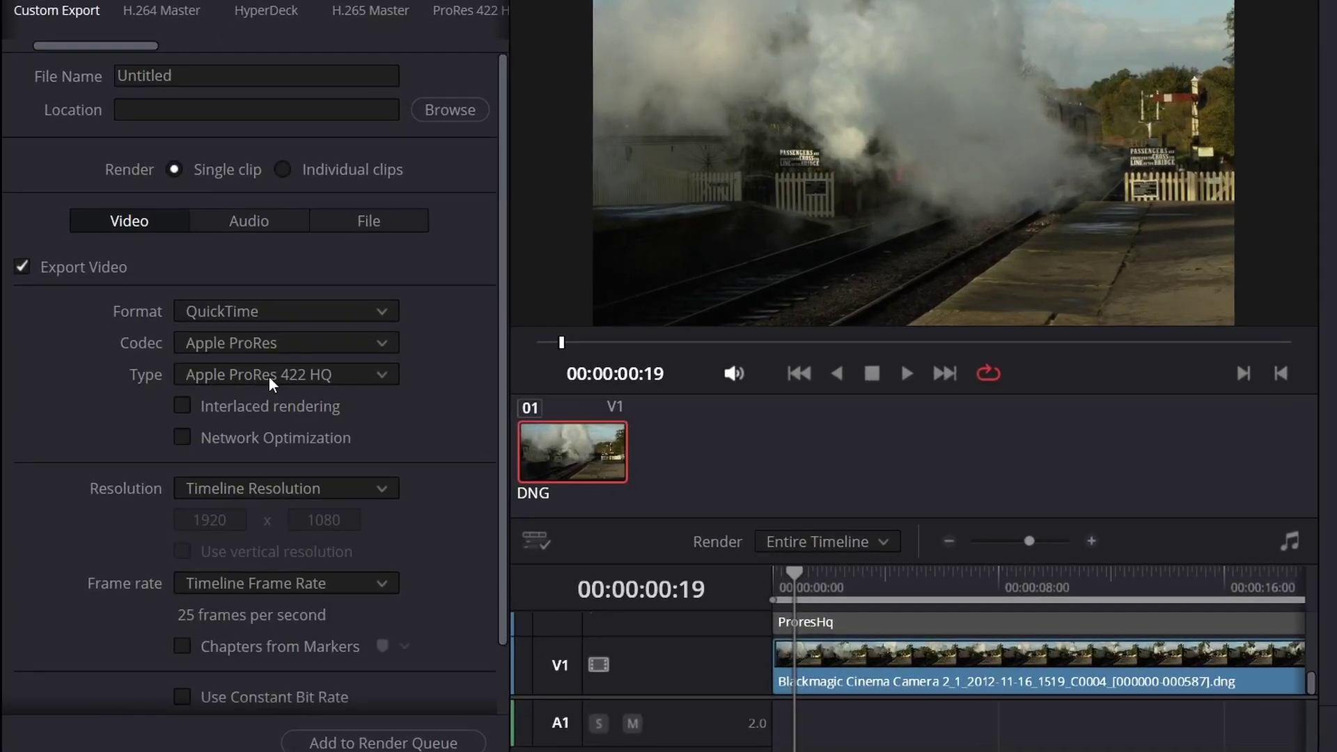
click(475, 333)
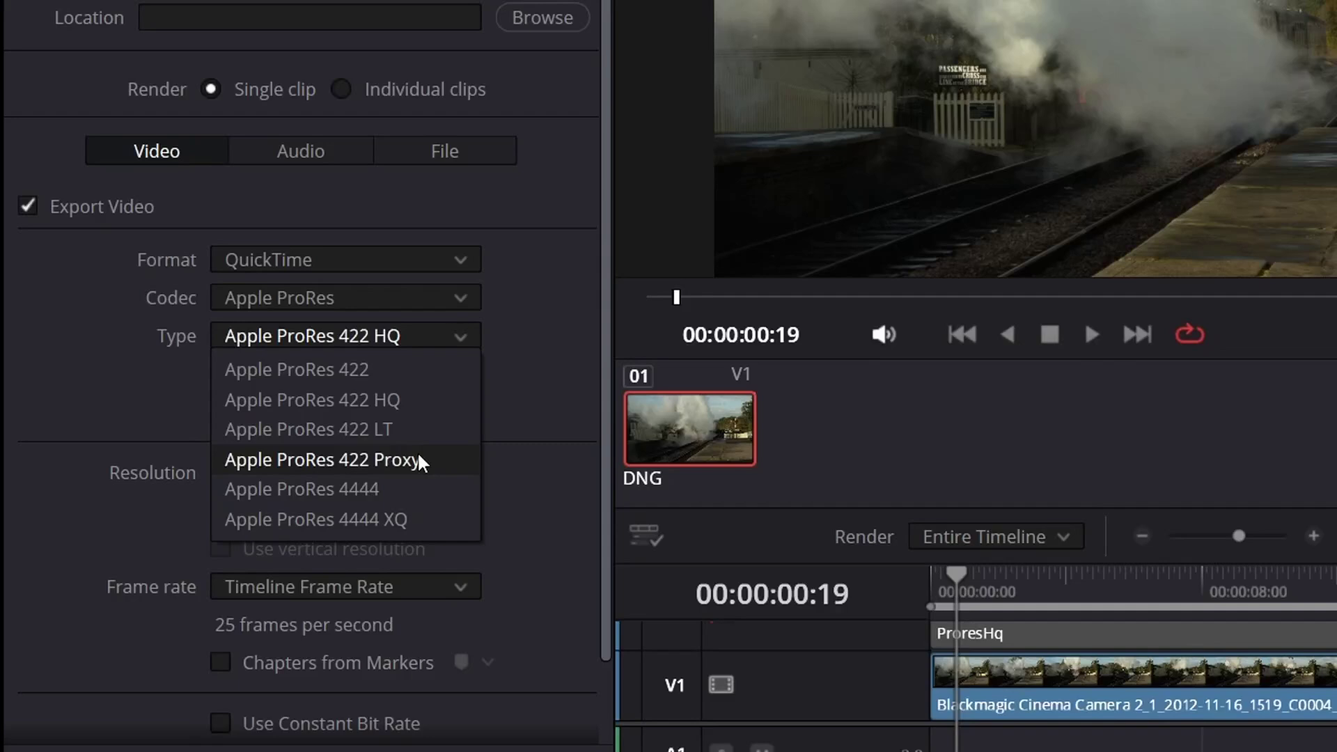
click(540, 322)
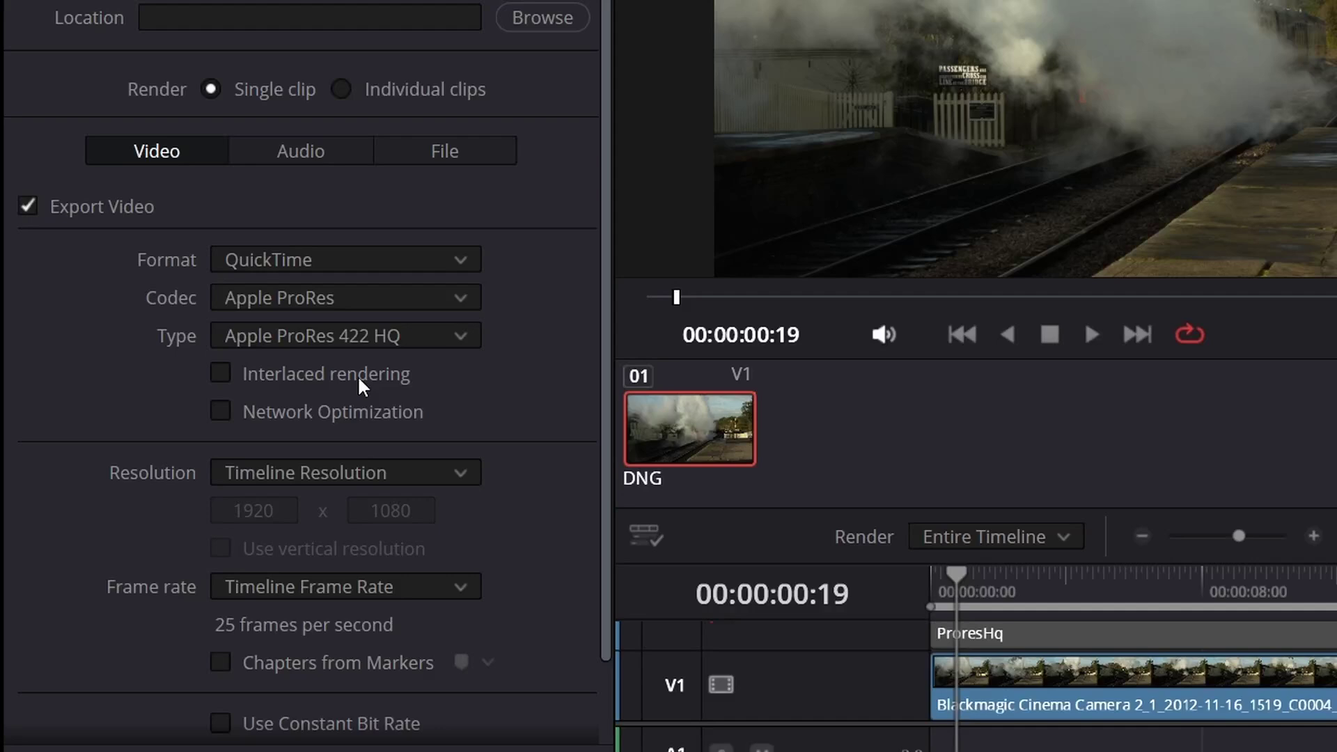
- Enable interlaced rendering, top field first, keeping the ProRes type at 422 HQ
click(220, 375)
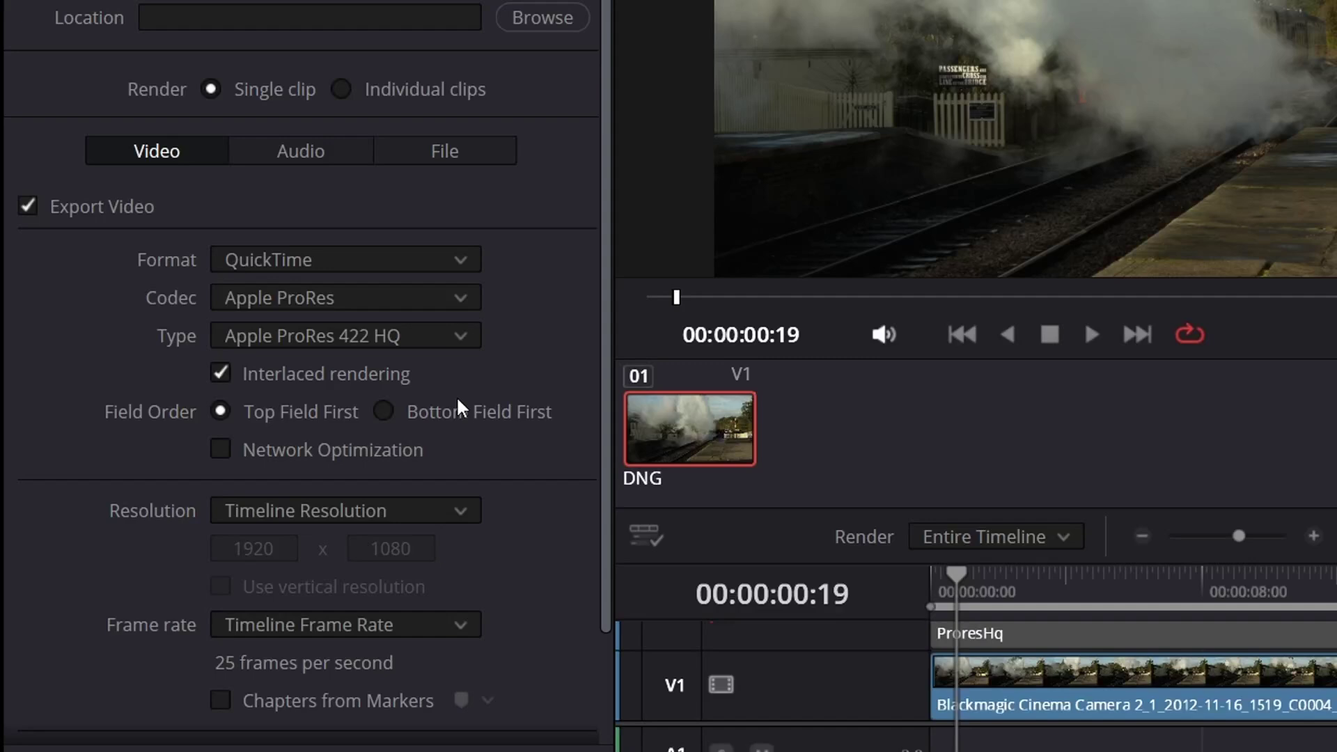
click(421, 334)
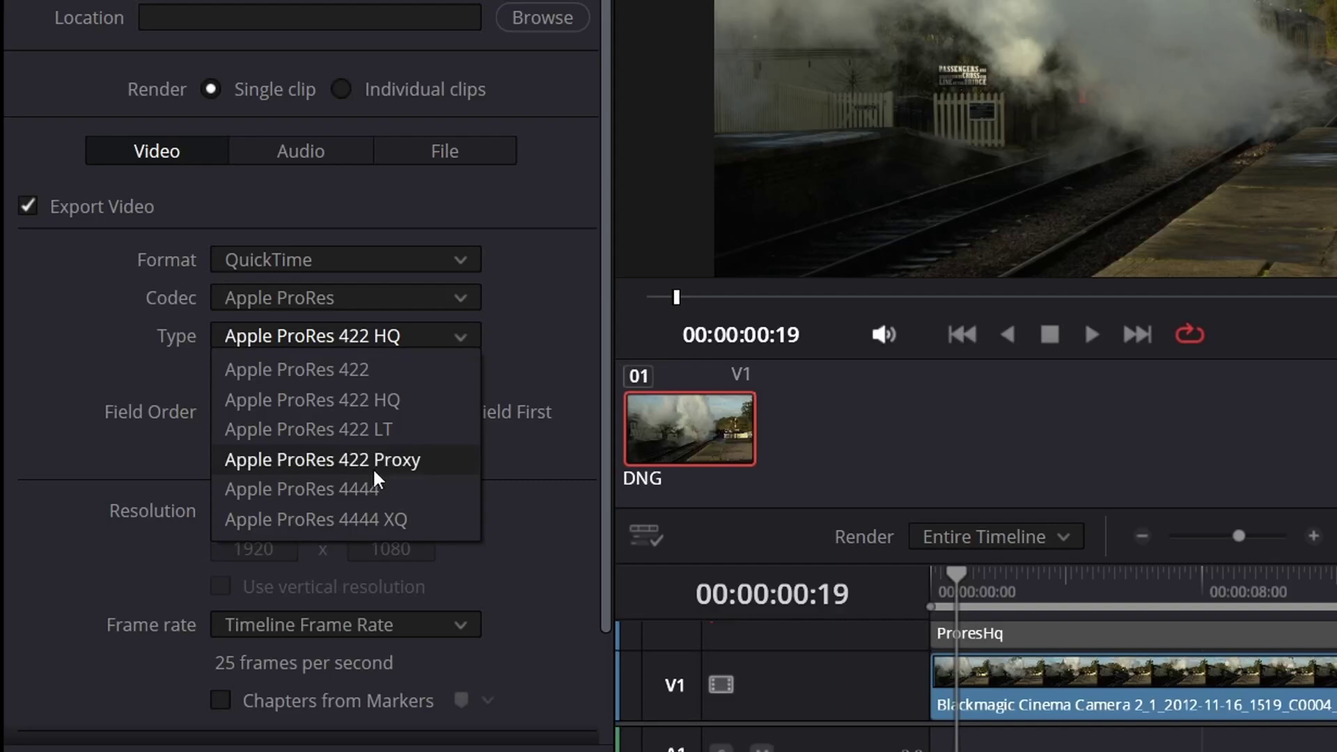
click(312, 404)
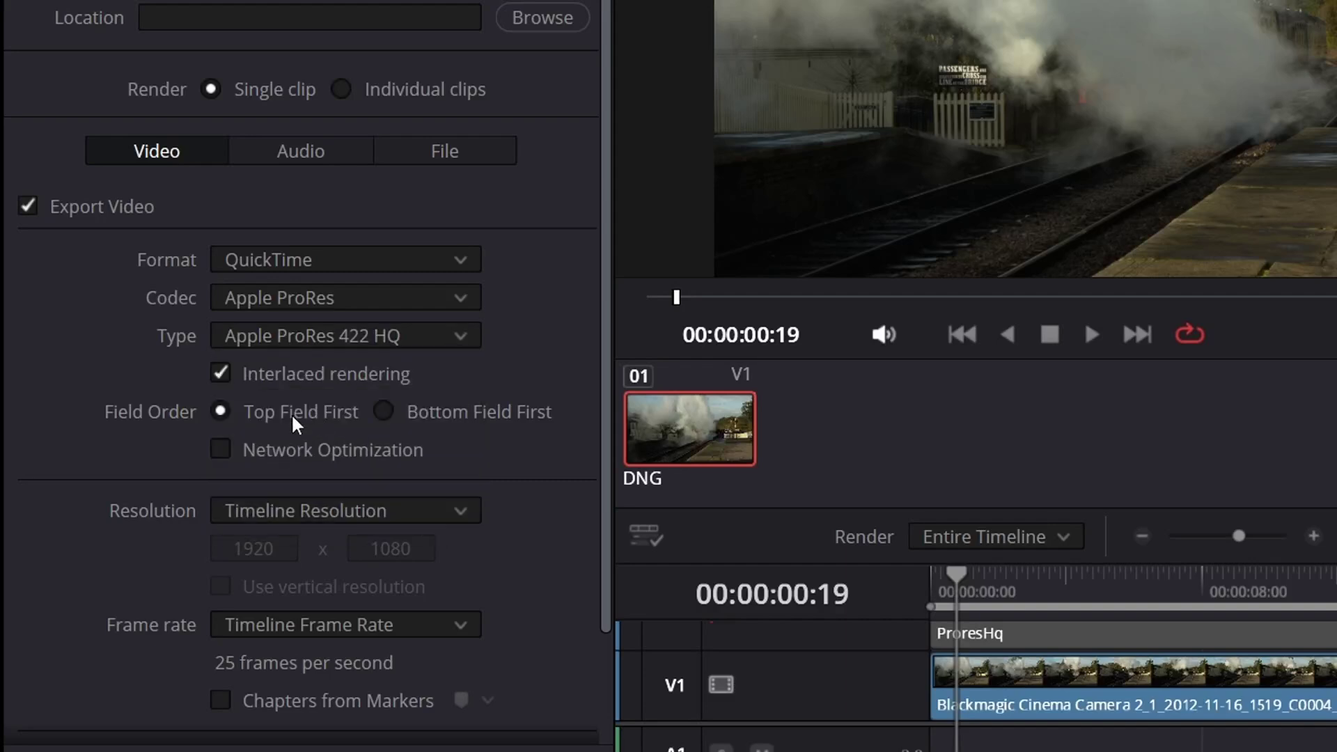
click(397, 342)
click(403, 484)
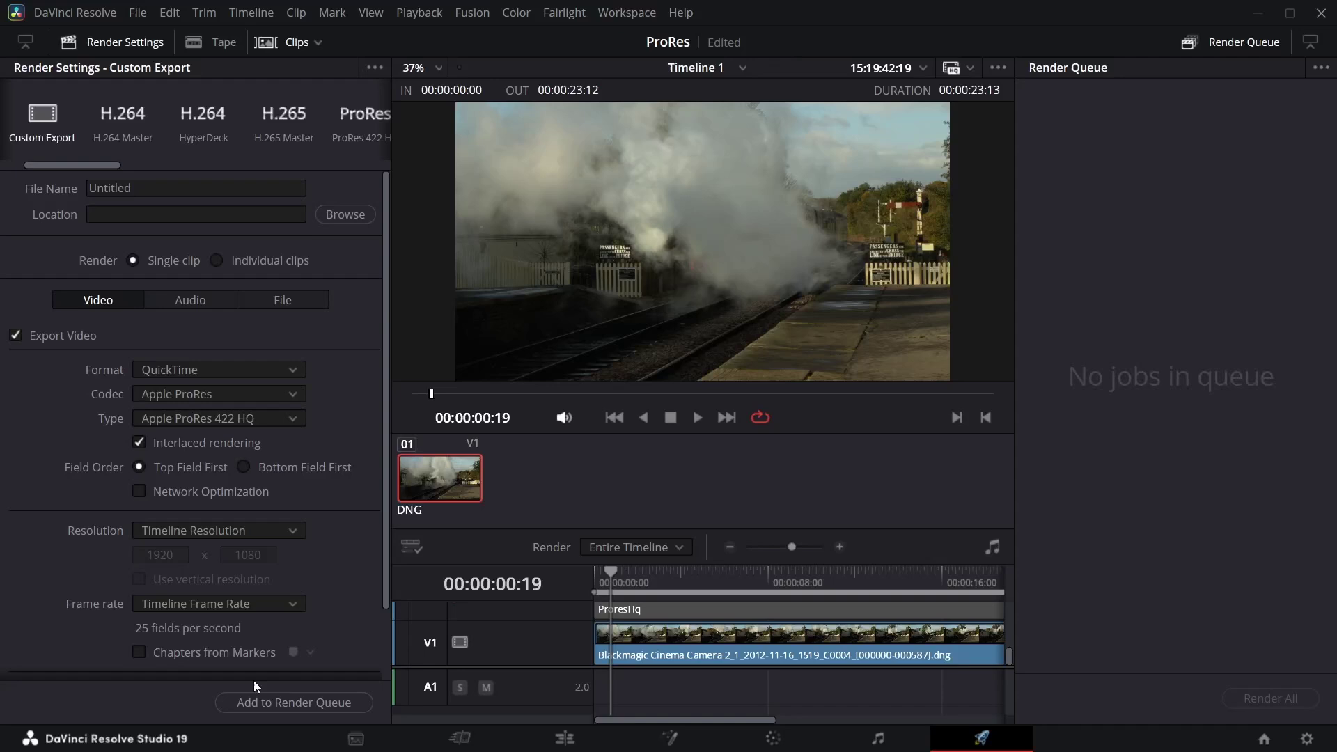
- In Project Settings > Capture and Playback, set capture format to QuickTime with Apple ProRes 422 codec
click(1307, 740)
click(322, 266)
click(724, 331)
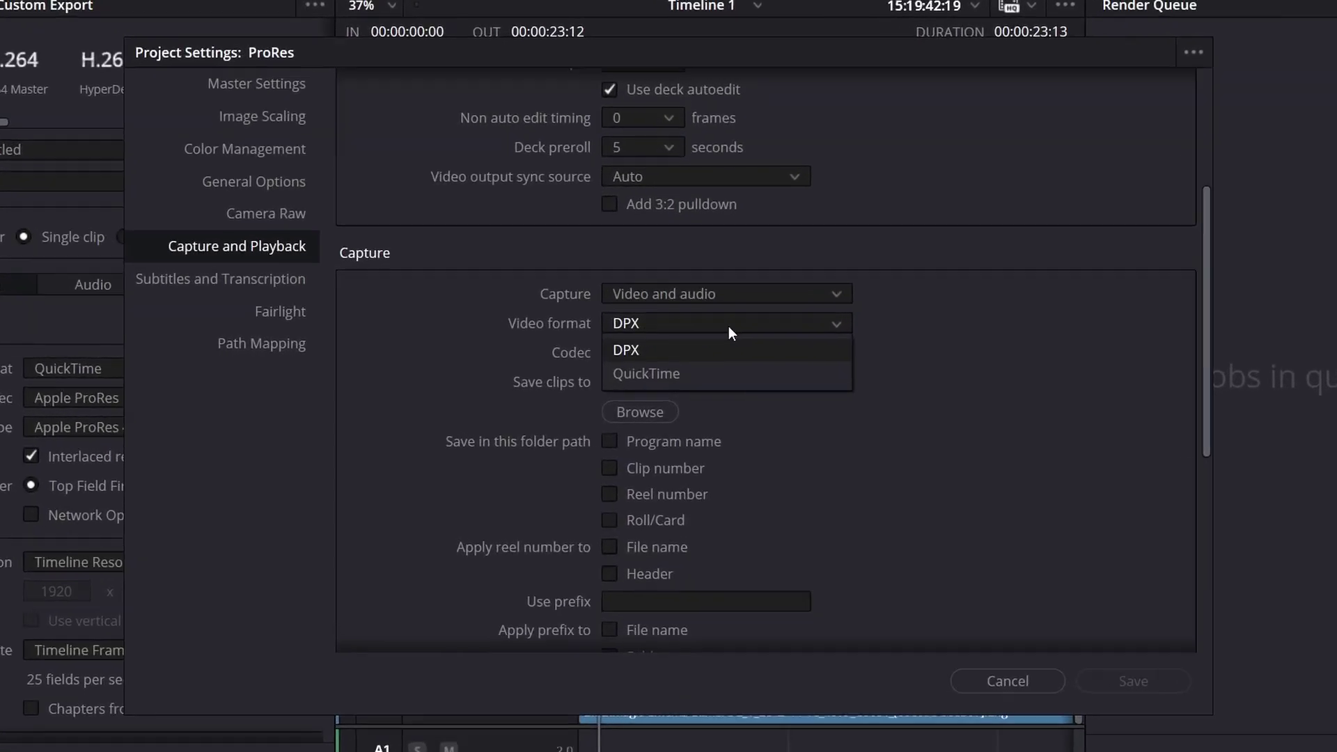
click(696, 373)
click(700, 350)
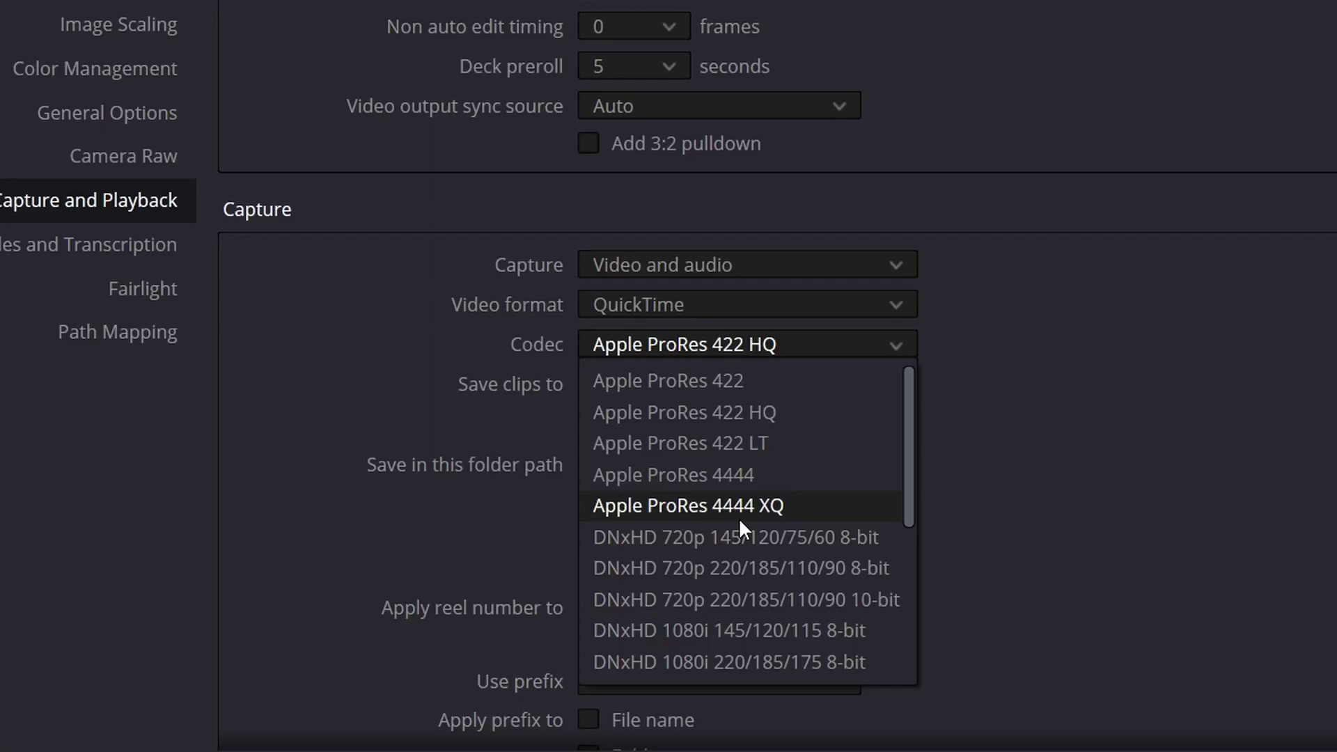
click(744, 411)
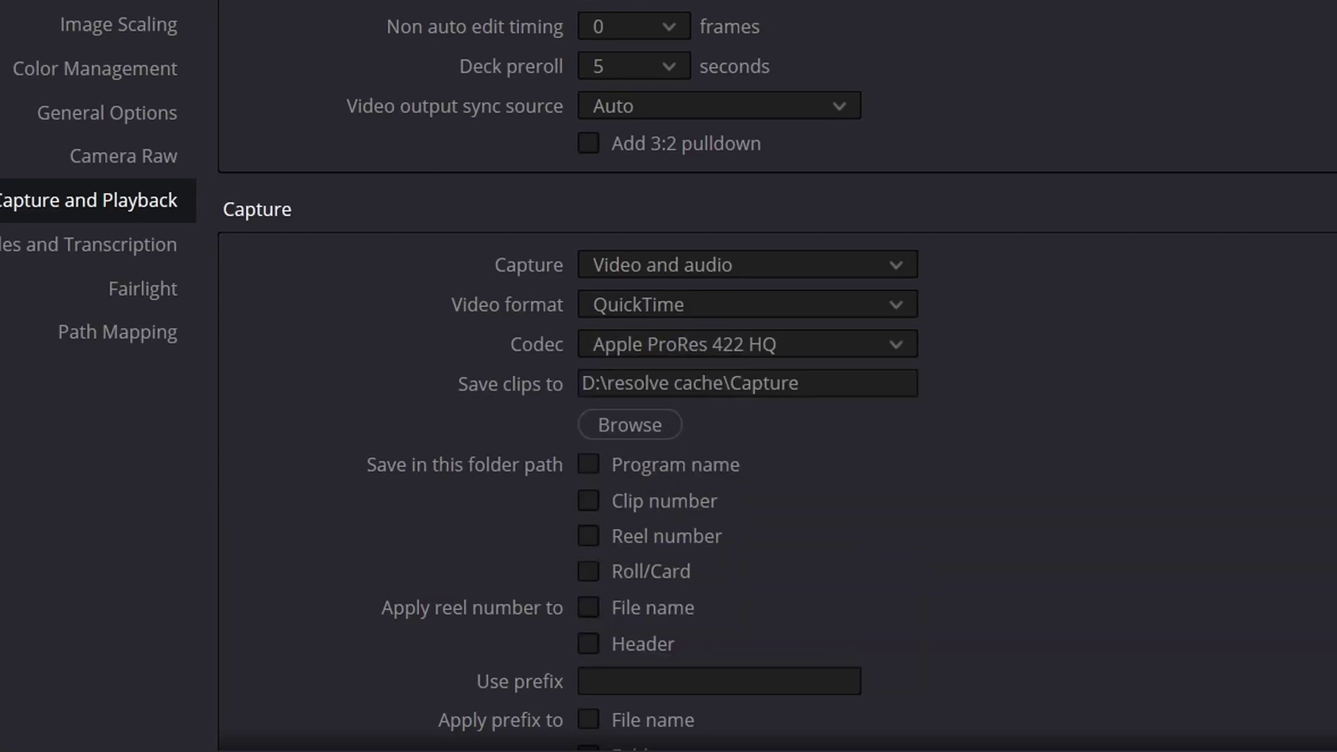
click(699, 344)
click(670, 390)
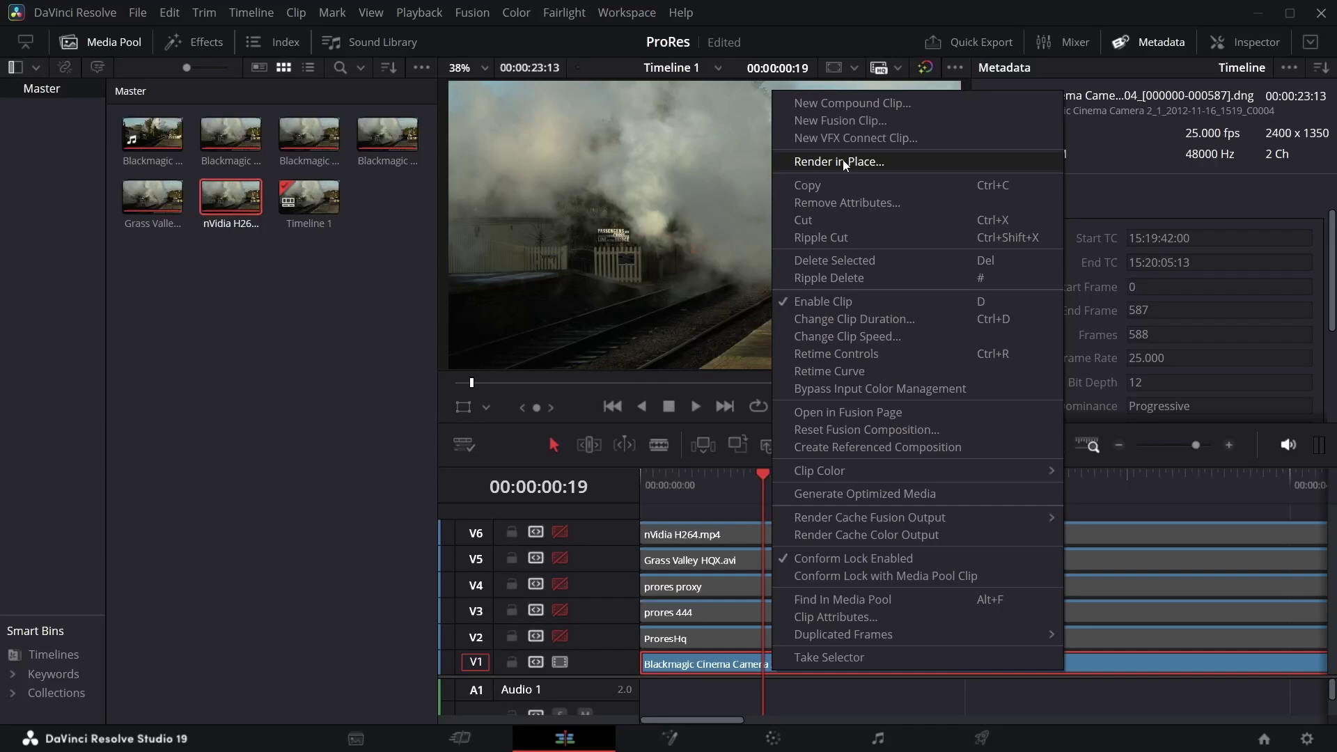
click(842, 161)
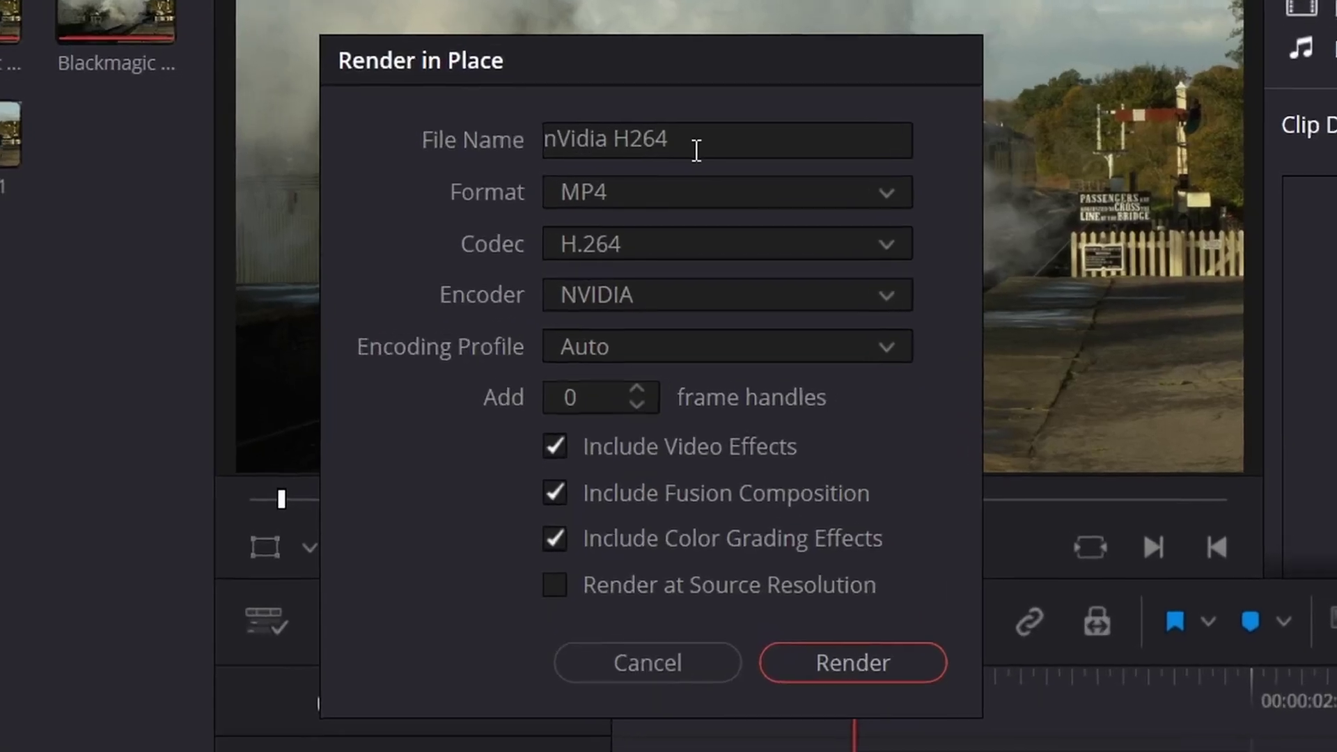
click(696, 150)
click(654, 185)
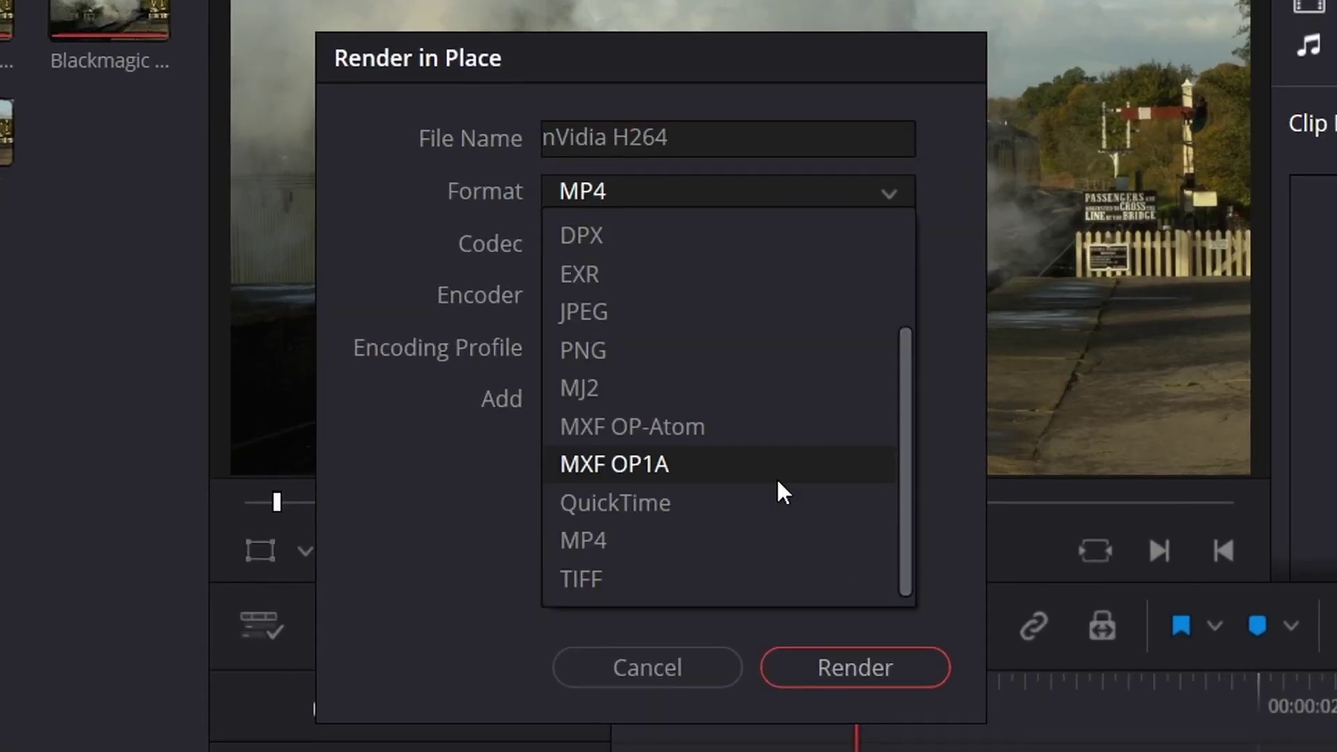
click(664, 495)
click(664, 243)
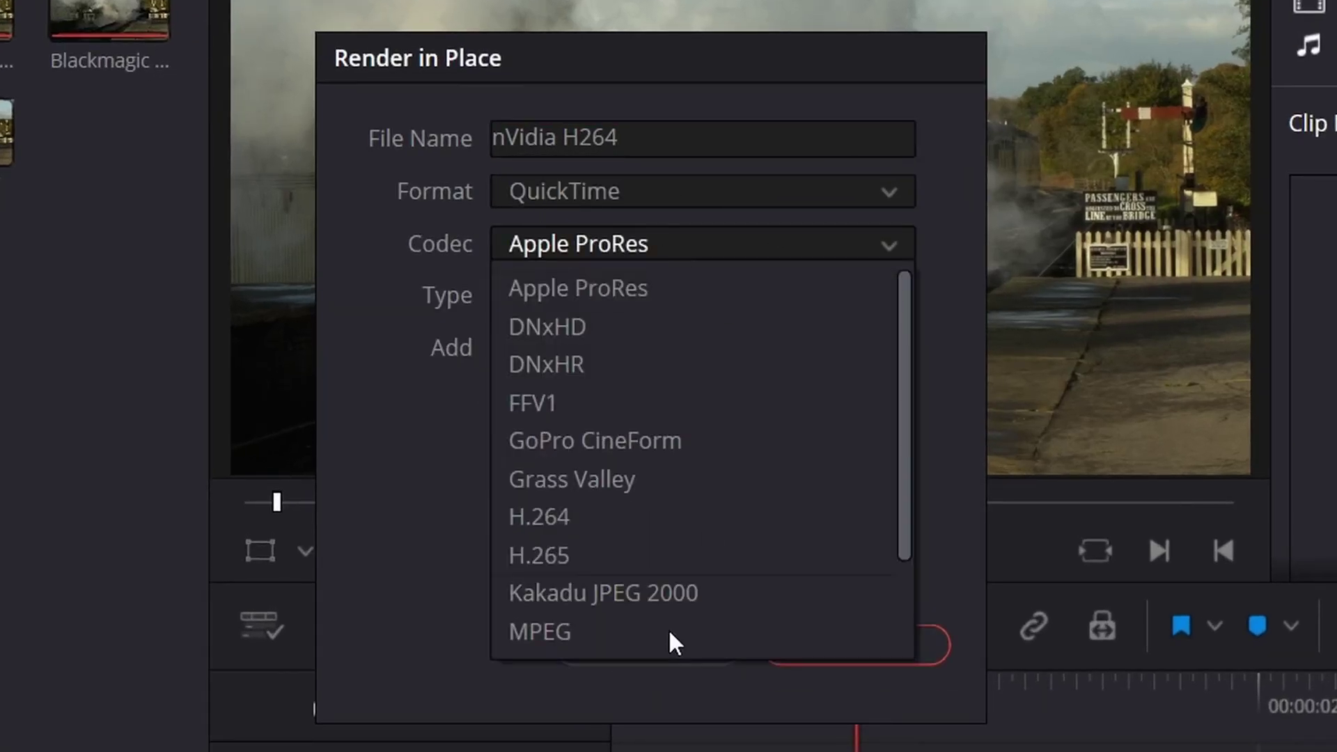
scroll(671, 627, down, 2)
scroll(671, 337, up, 2)
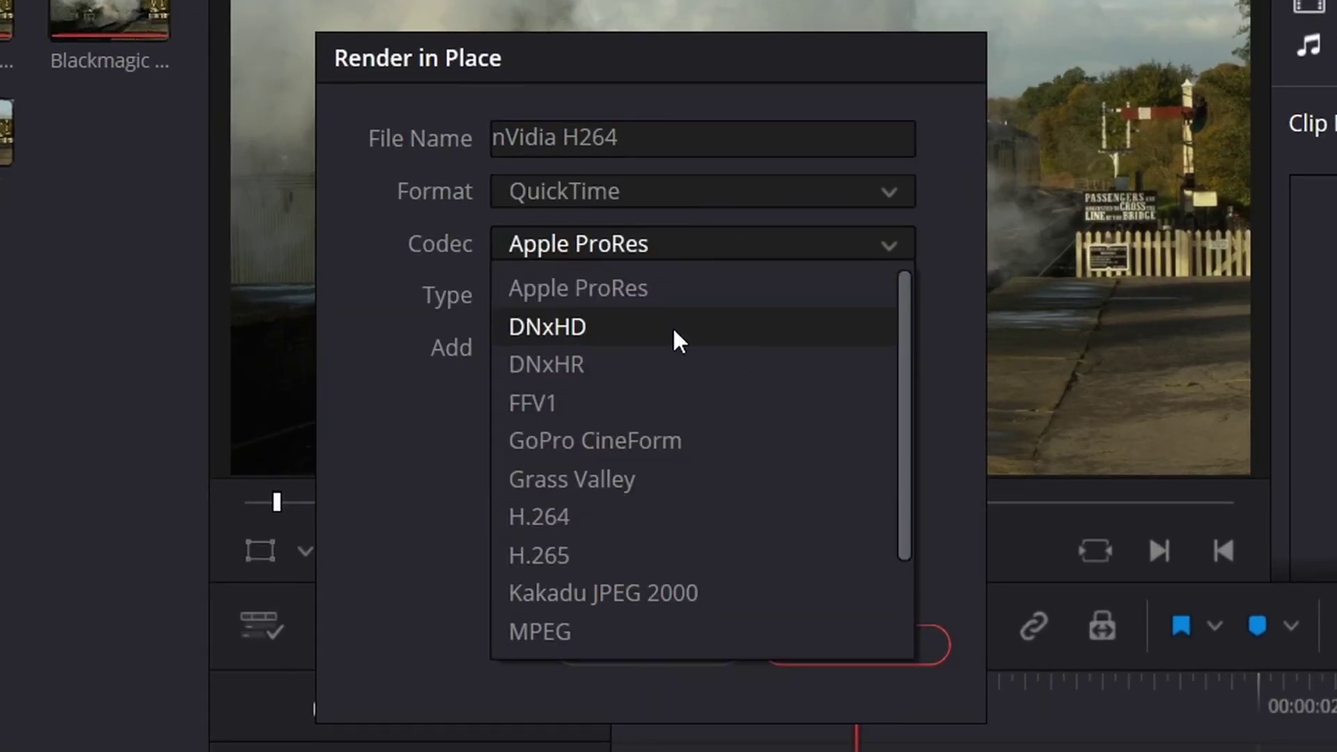
click(655, 183)
scroll(880, 322, up, 4)
click(661, 240)
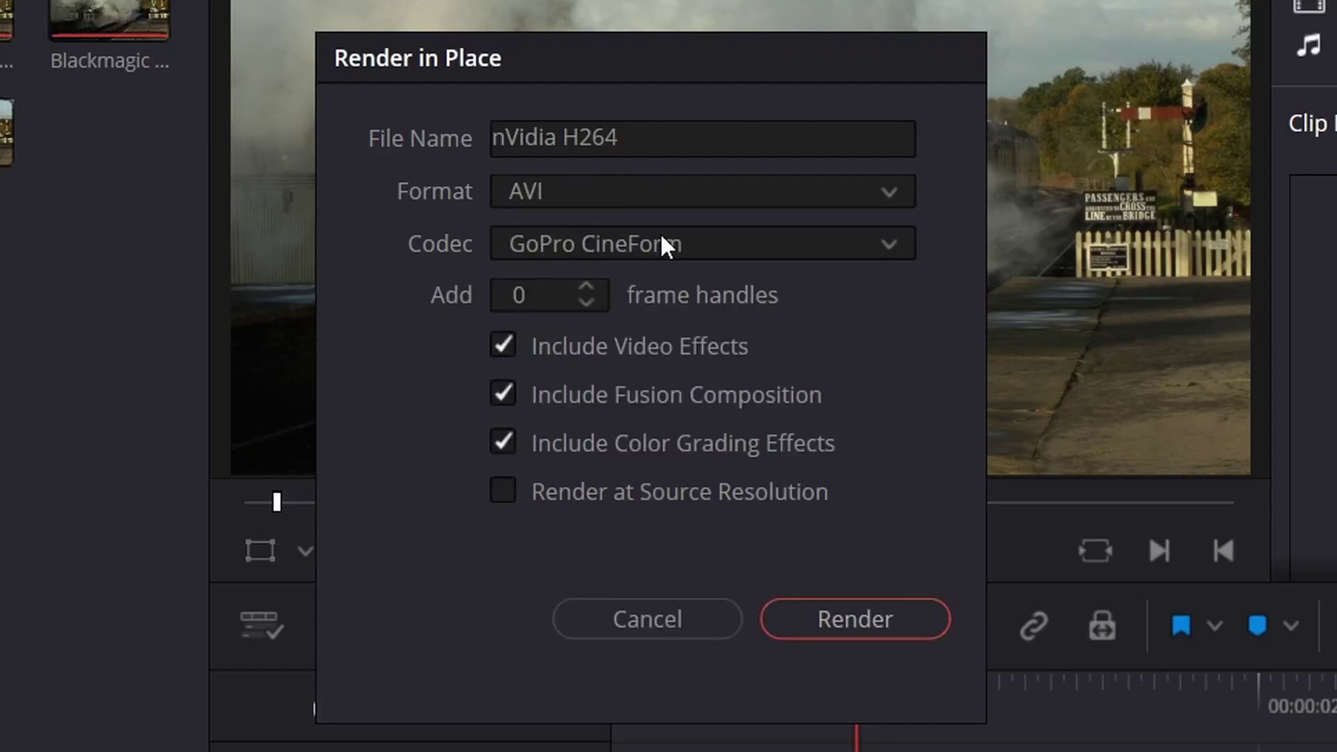
click(659, 237)
click(624, 340)
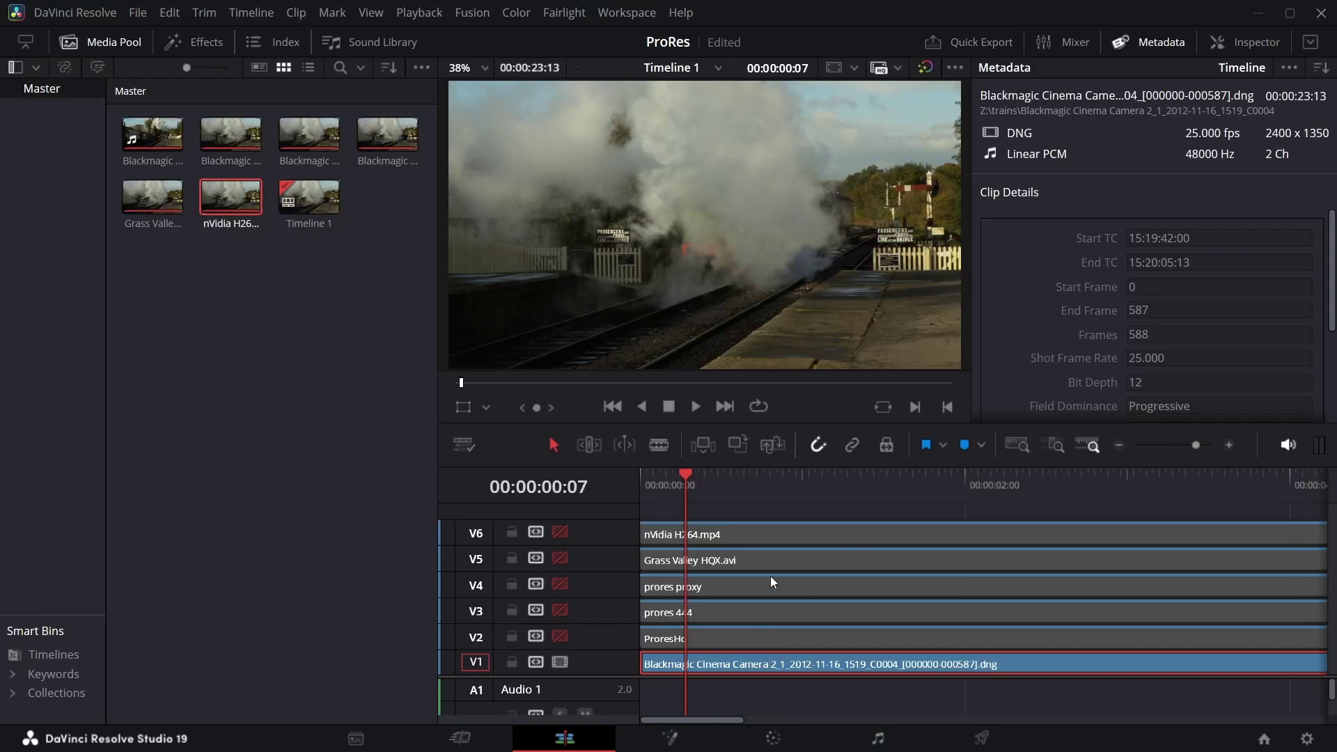
- Select the nVidia H264.mp4 clip on V6 and view its transform and cropping properties
click(705, 541)
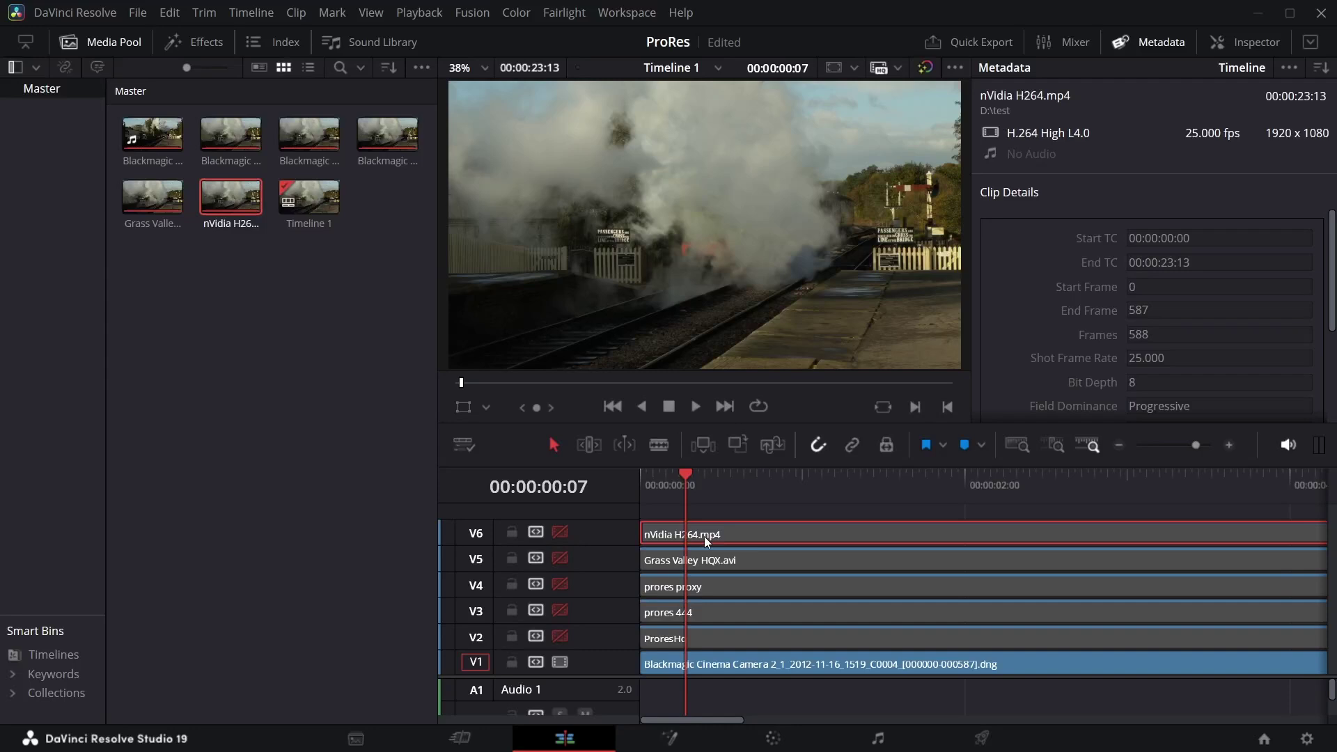
click(1264, 42)
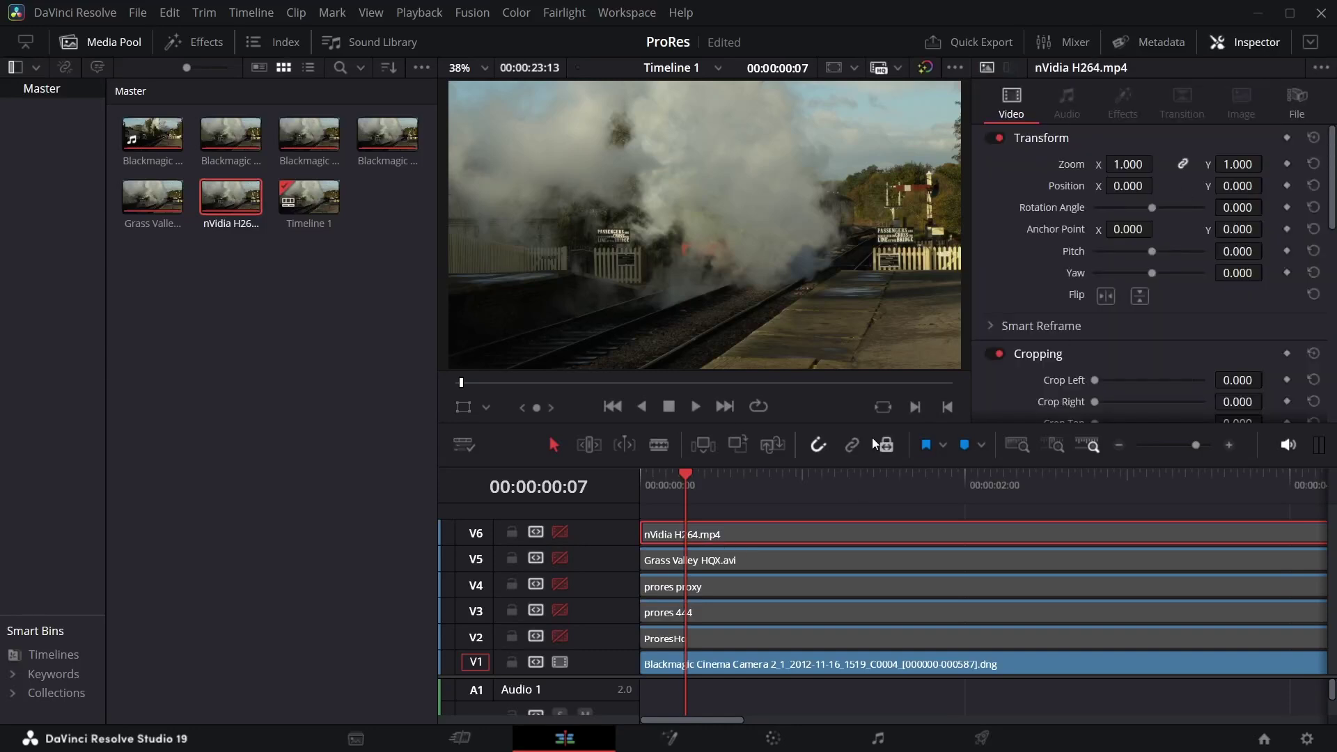
mouse_move(693, 484)
mouse_down()
mouse_move(762, 478)
mouse_move(691, 488)
mouse_up()
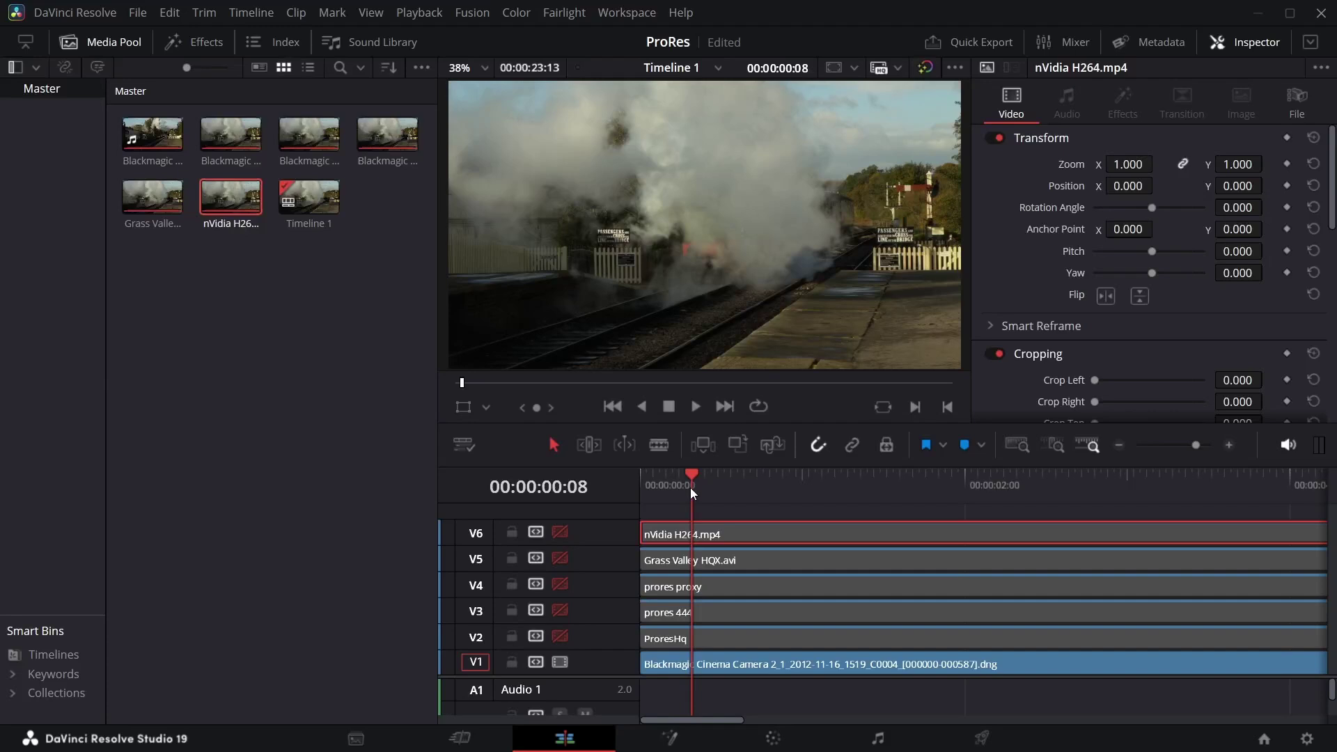
- Select the Blackmagic clip on V1, hide the library, enlarge the viewer and scrub through it
click(819, 667)
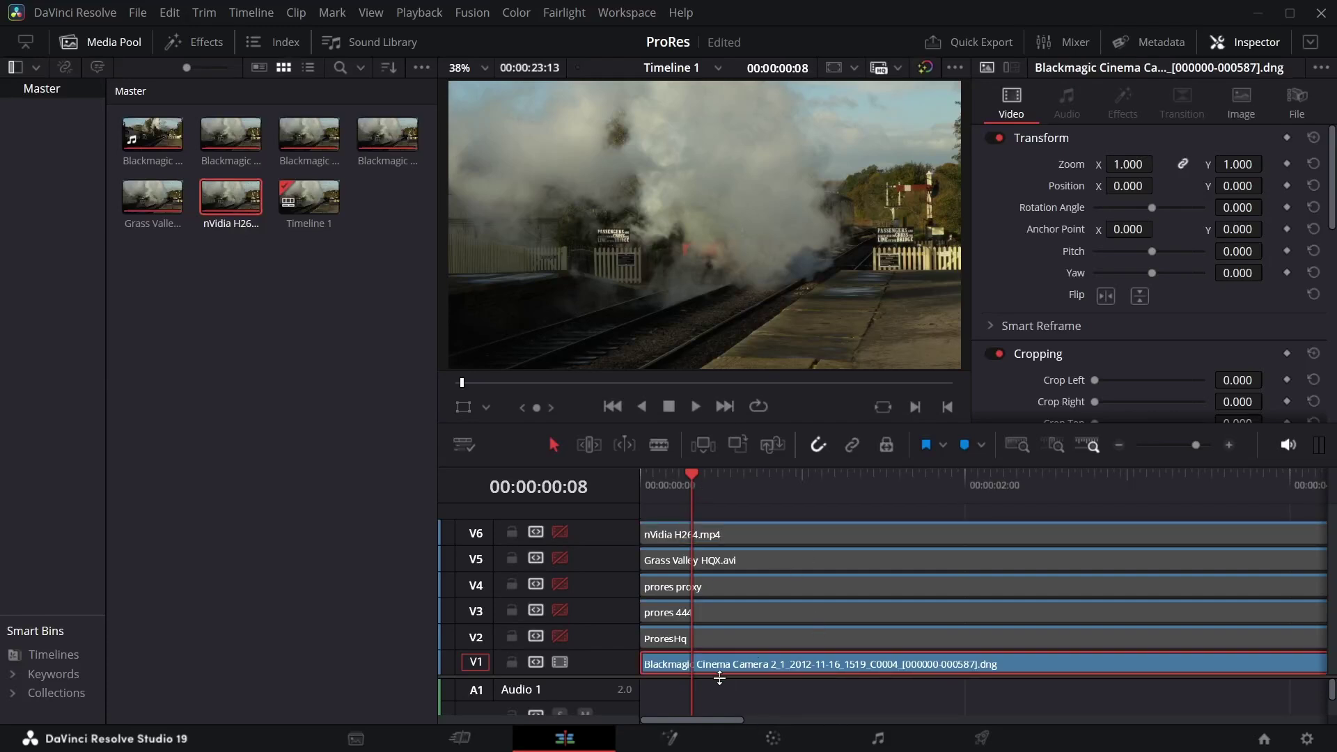
click(73, 43)
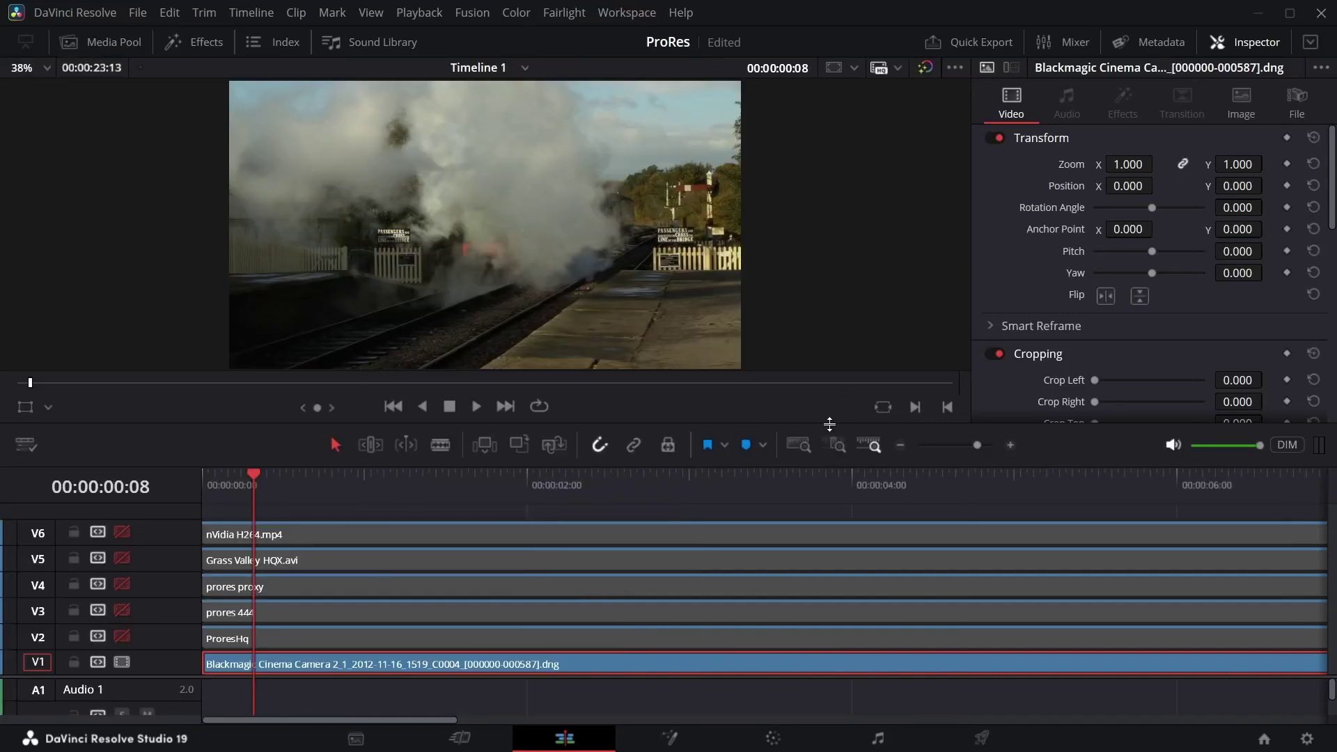
drag(830, 424, 829, 491)
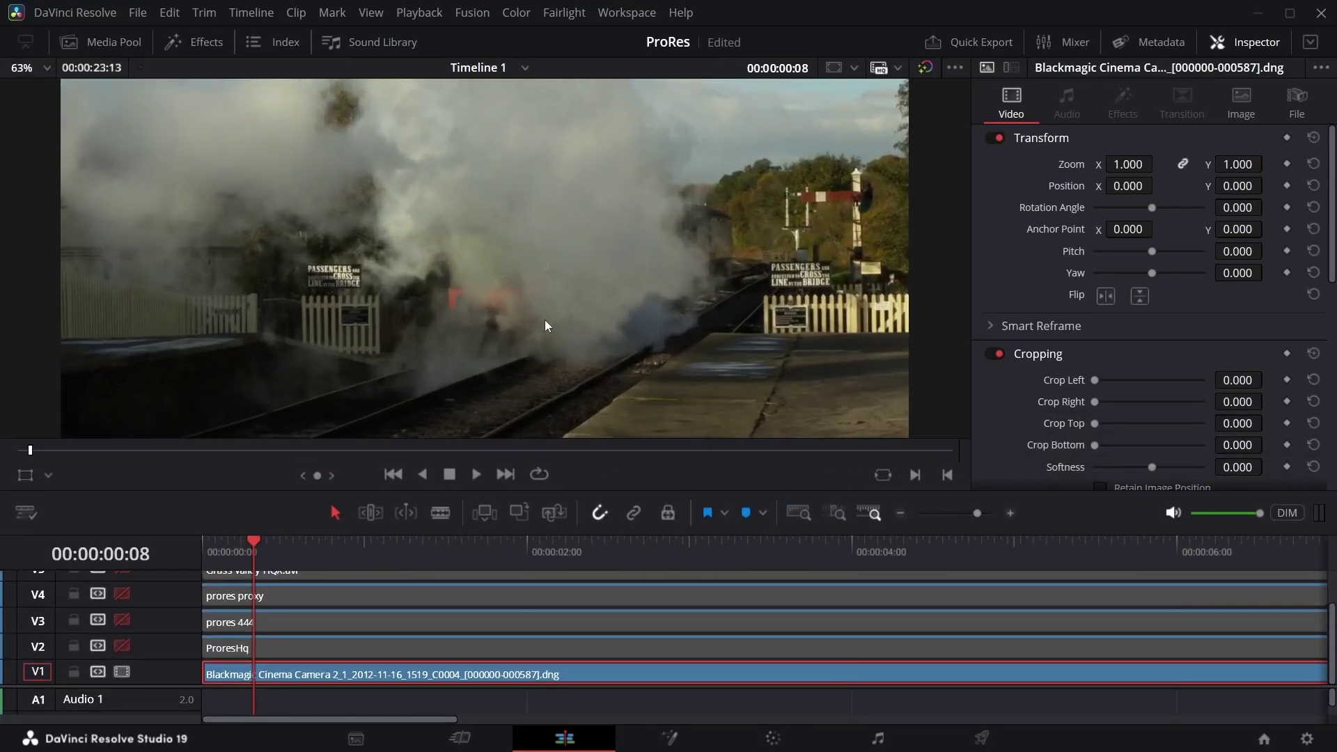
drag(341, 554, 1034, 547)
drag(947, 550, 307, 553)
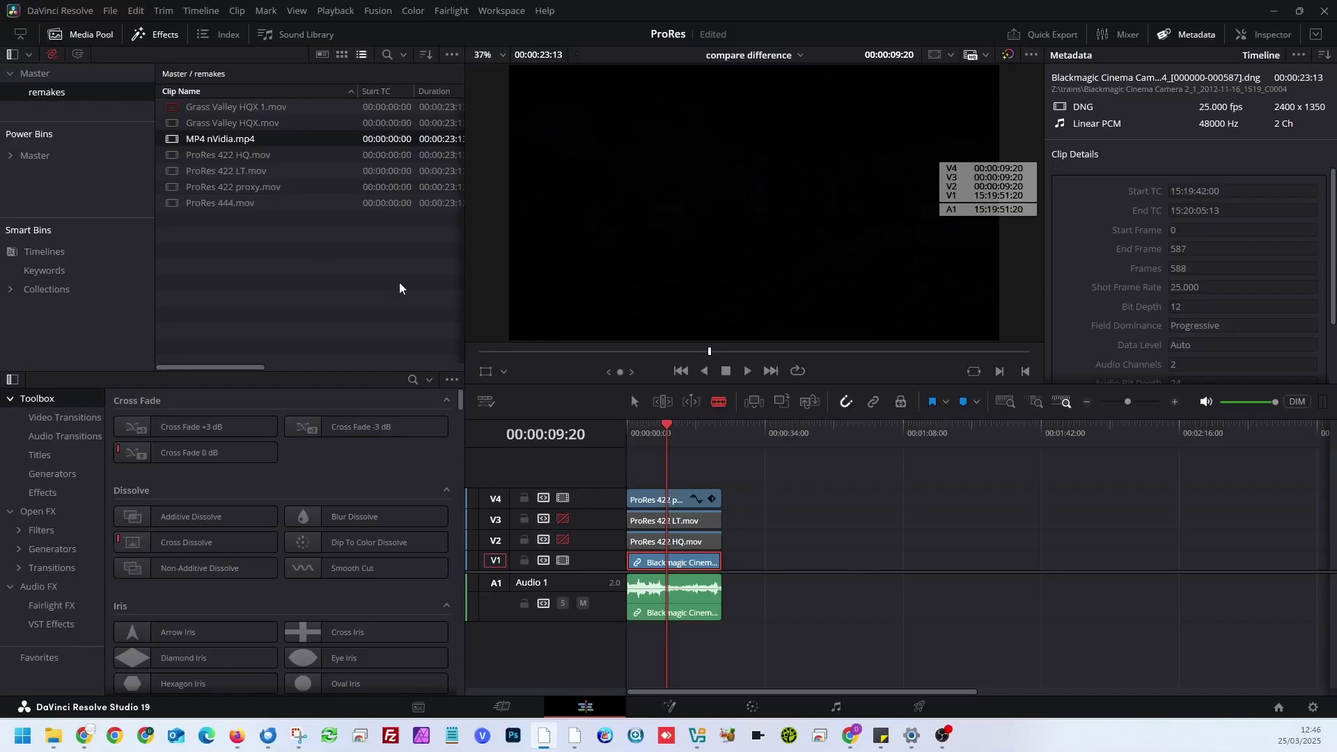
click(663, 444)
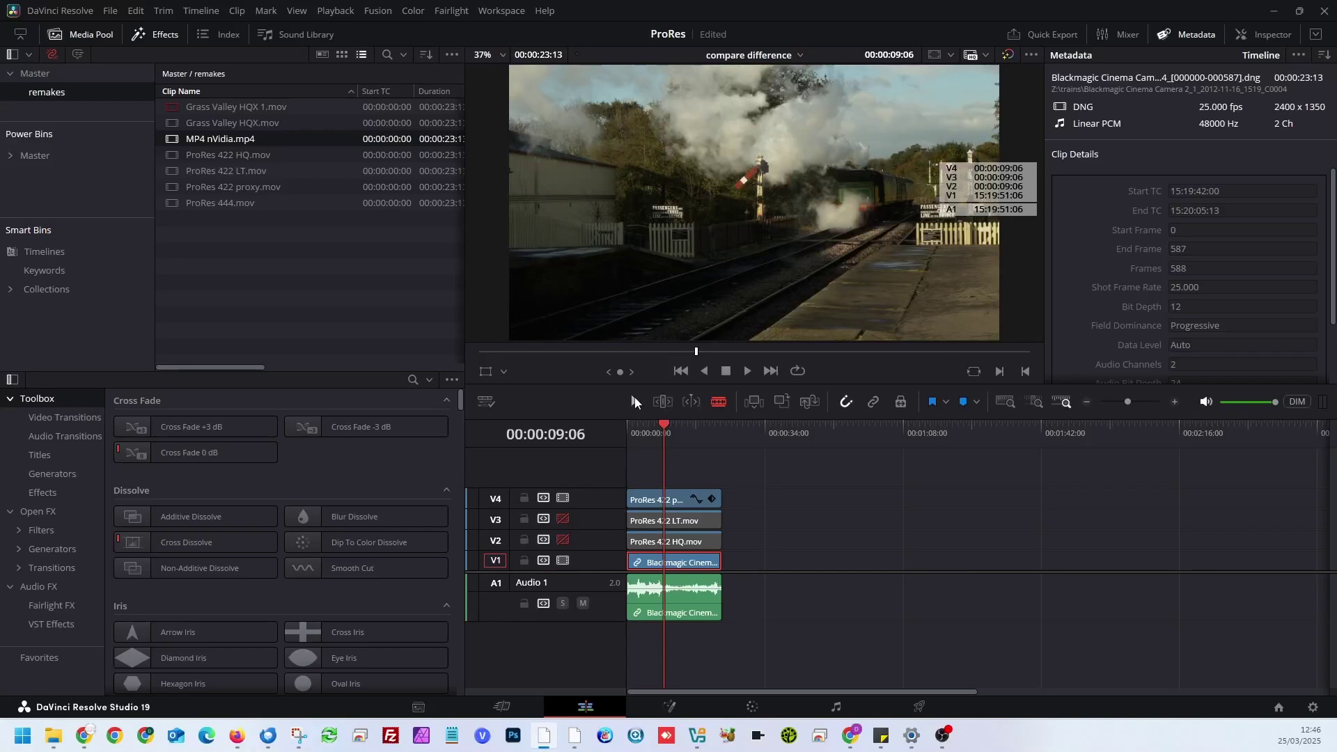
- Switch to Selection mode and open the Inspector for the ProRes 422 proxy clip on V4
key(a)
click(670, 500)
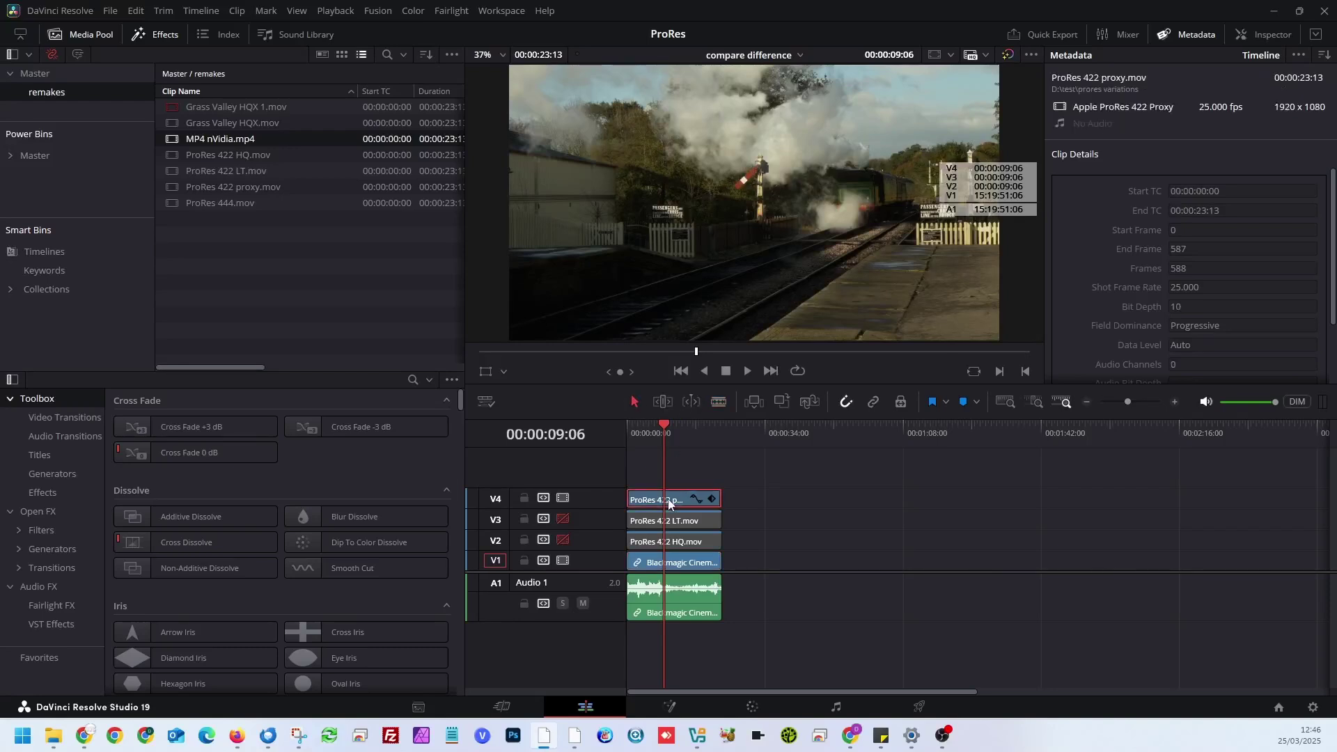
click(1245, 32)
scroll(1214, 297, down, 2)
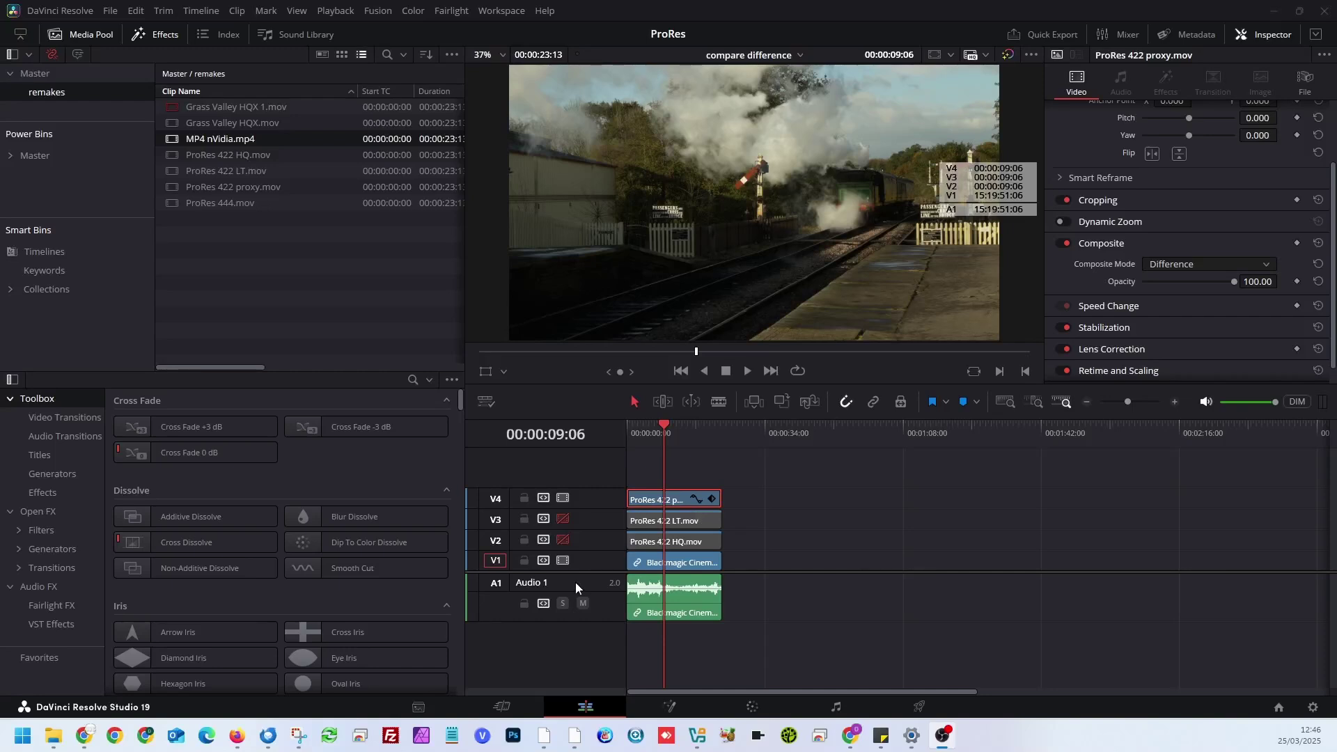
- Zoom the timeline so the clips fill it and select the ProRes 422 HQ clip on V2
click(693, 564)
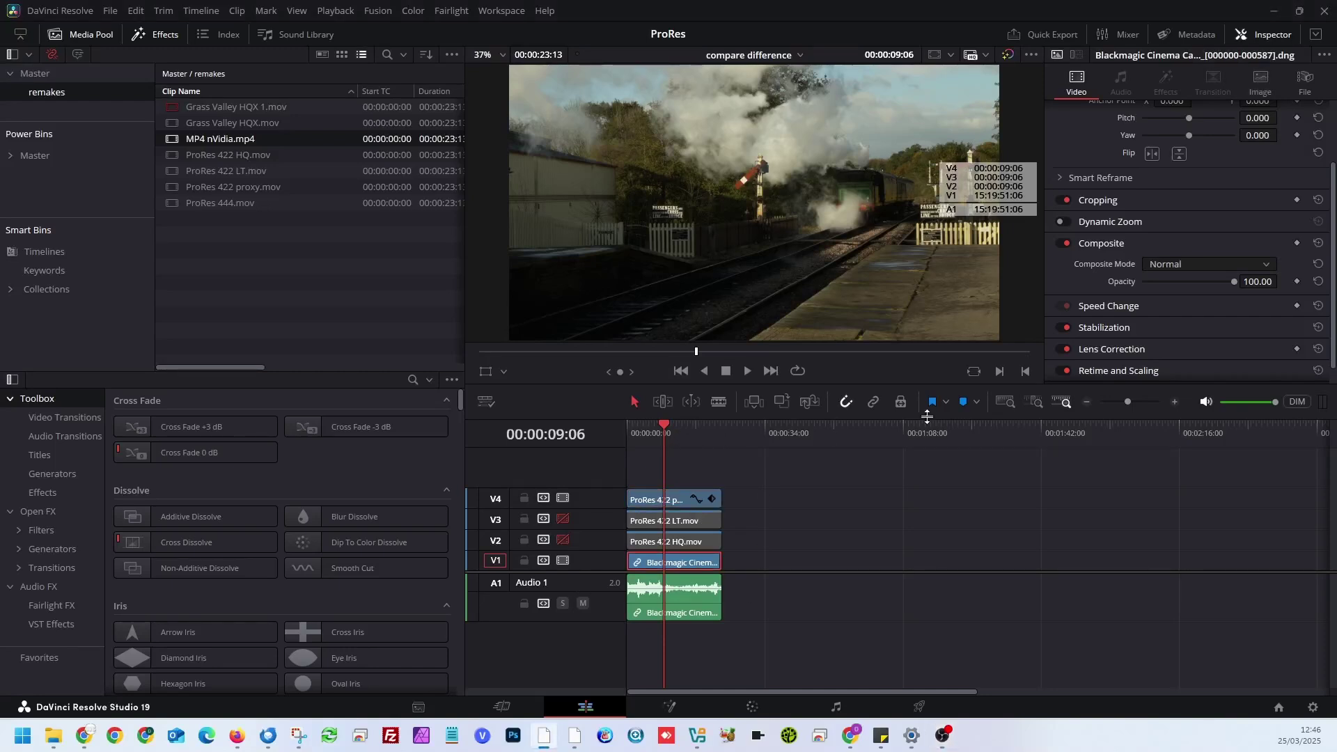
click(1088, 402)
click(1088, 403)
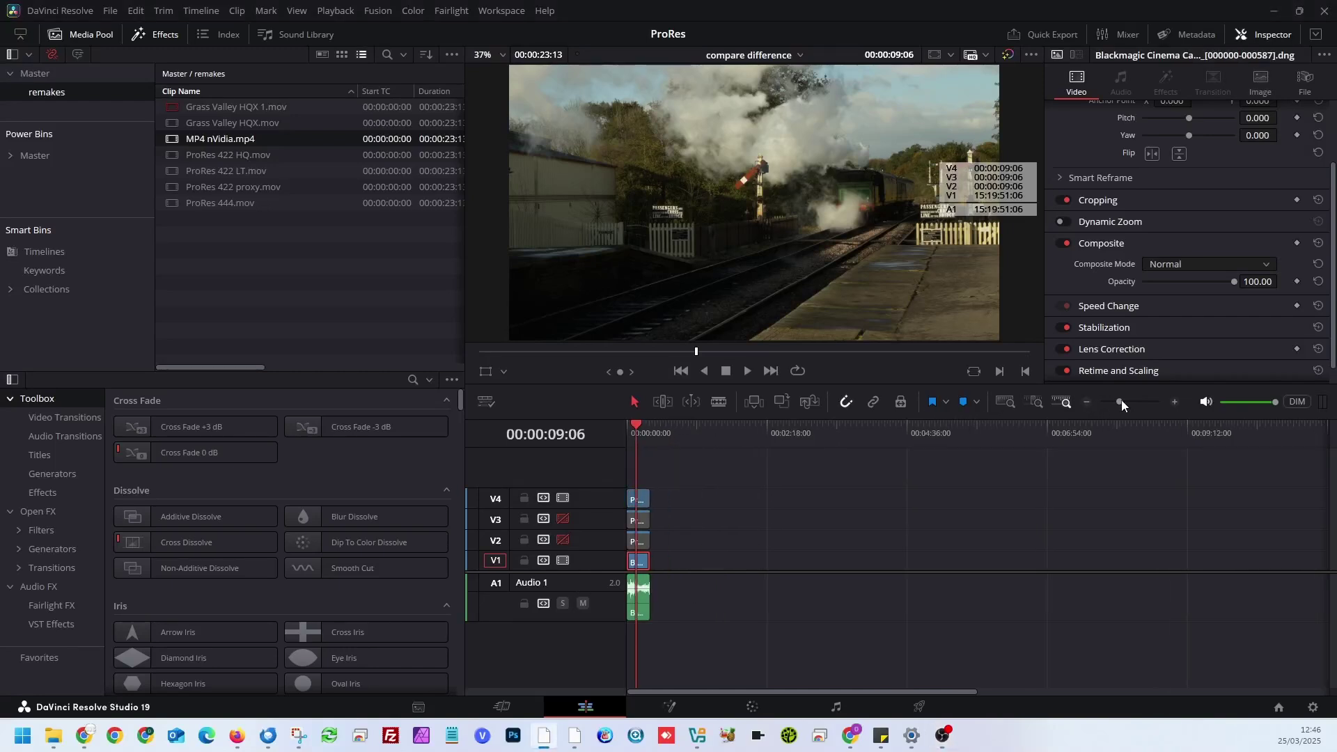
drag(1121, 403, 1139, 402)
click(707, 544)
- Set the V2 HQ clip's Composite Mode to Difference, check the result, and save the project
click(1169, 264)
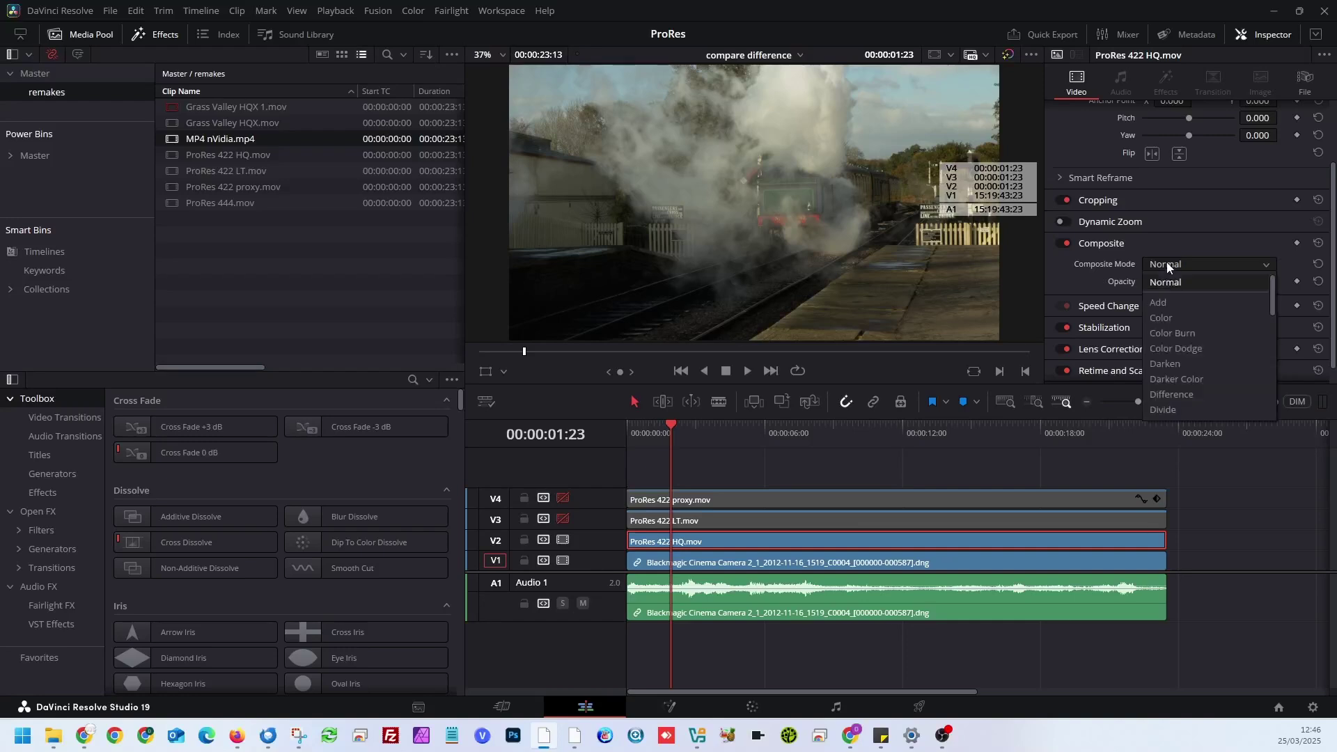
click(1163, 392)
drag(721, 445, 827, 434)
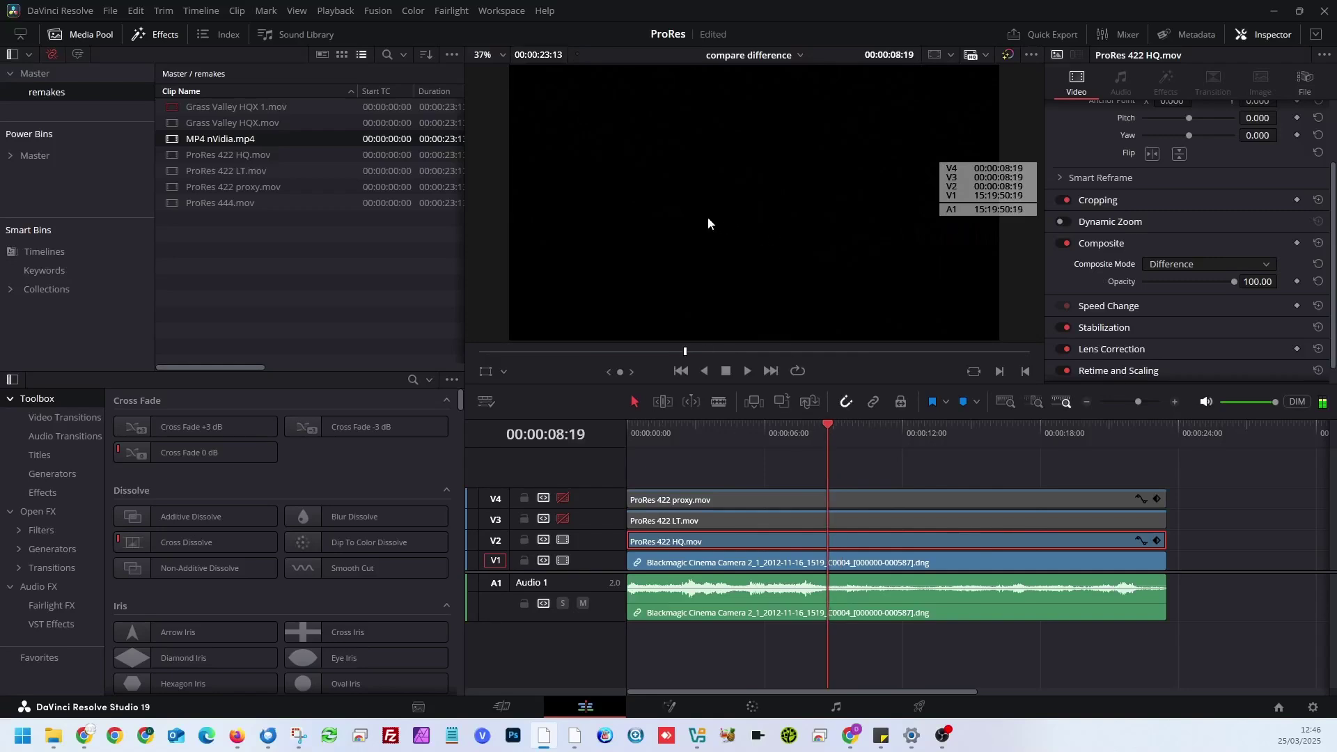
key(ctrl+s)
- Drag MP4 nVidia.mp4 from the Media Pool onto a new V5 track above the others
scroll(714, 199, up, 5)
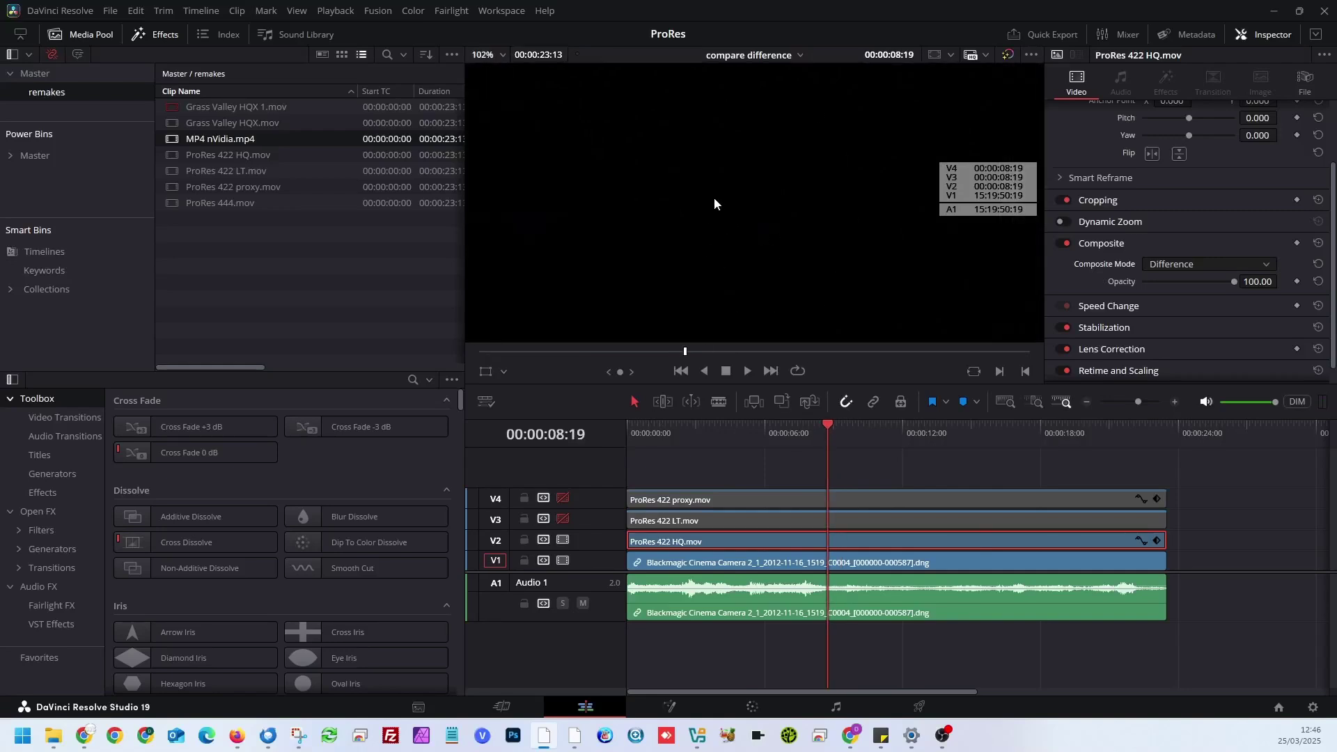
scroll(715, 204, down, 5)
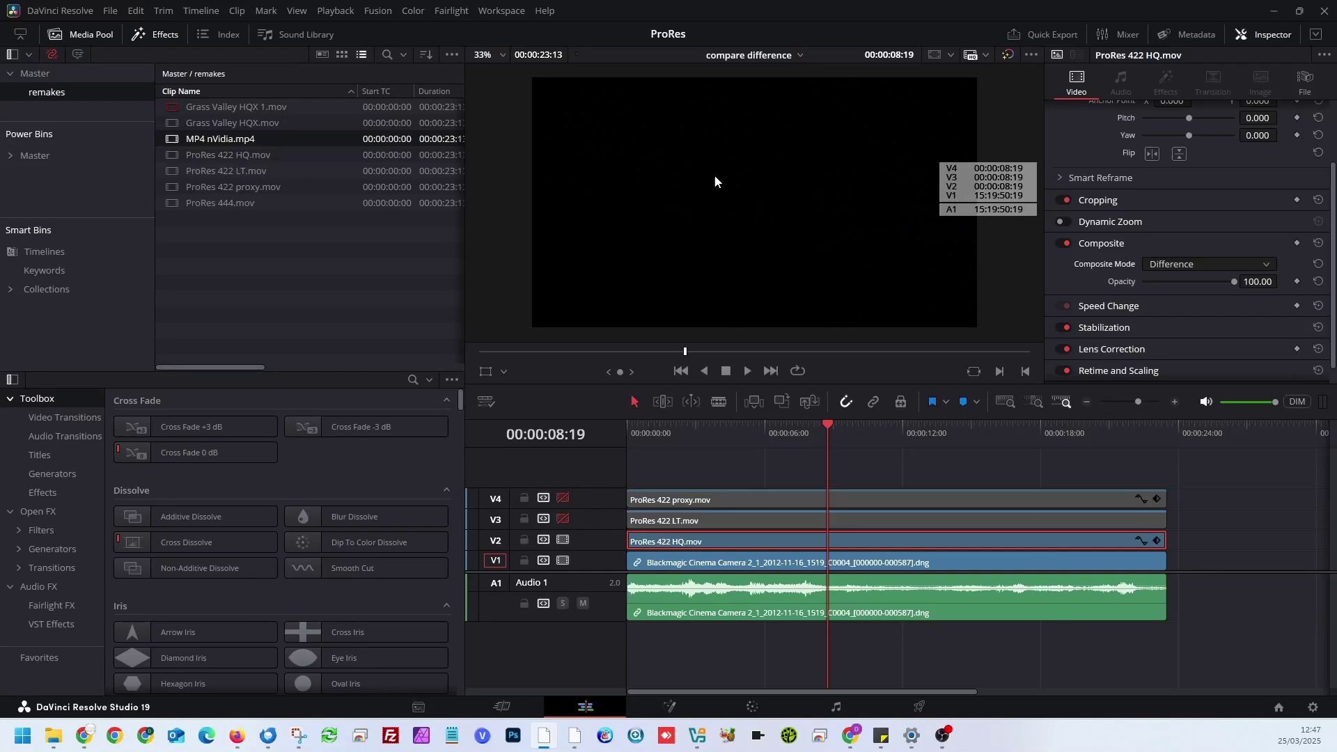
drag(390, 138, 631, 477)
- Disable track V2 and set the V5 MP4 nVidia.mp4 clip's Composite Mode to Difference, scrubbing to check
click(724, 433)
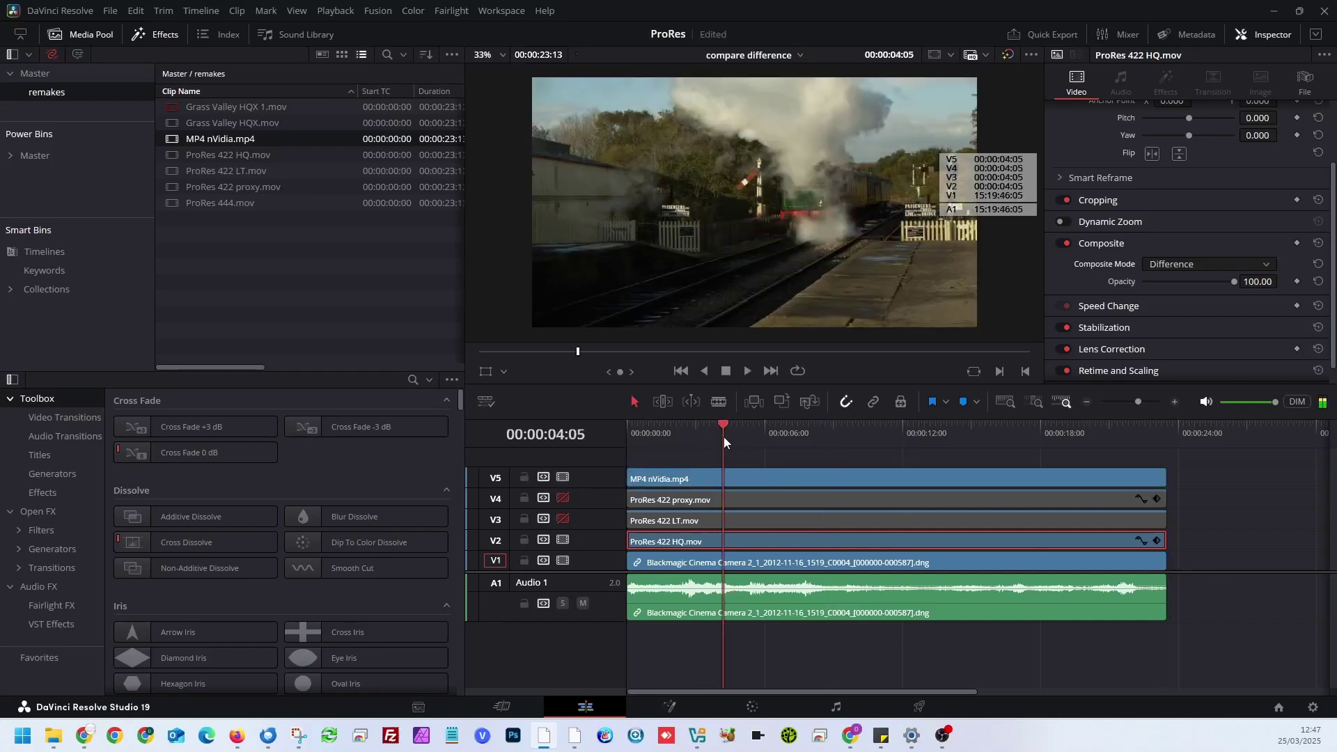
click(563, 540)
click(715, 482)
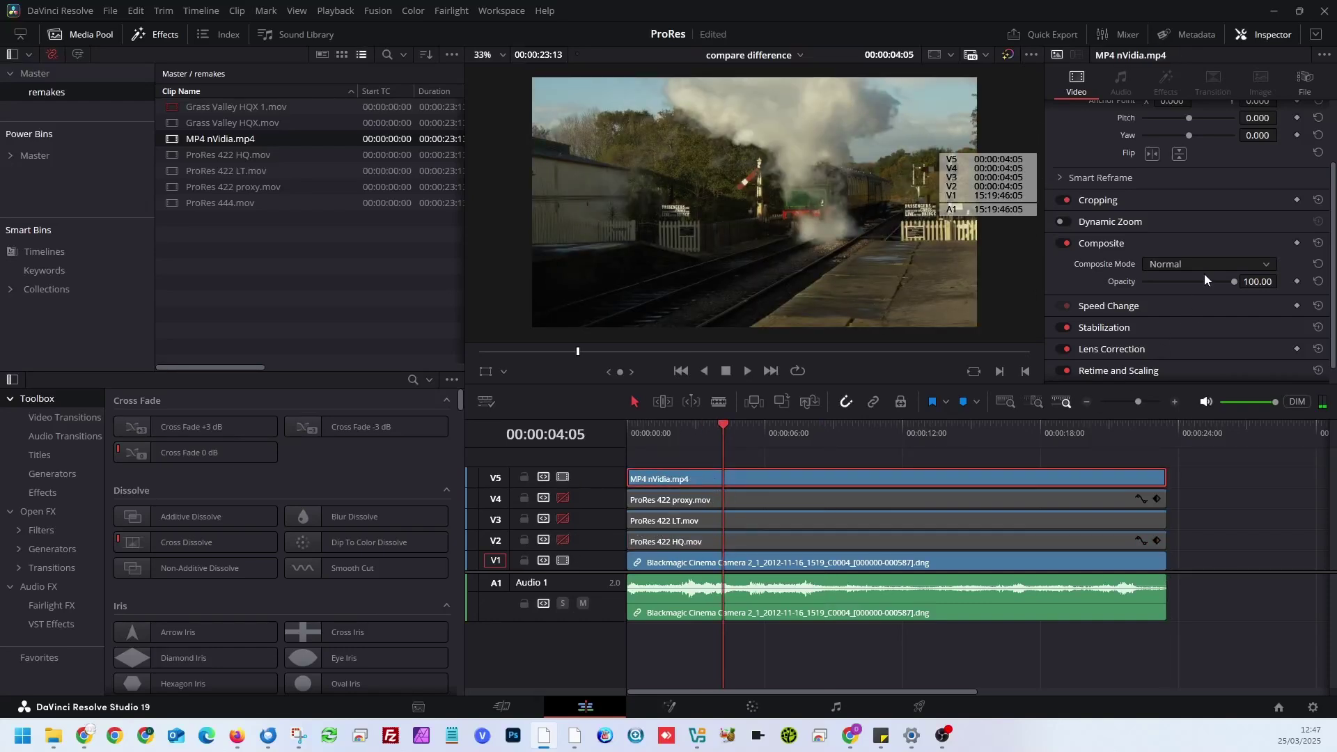
click(1197, 266)
click(1176, 379)
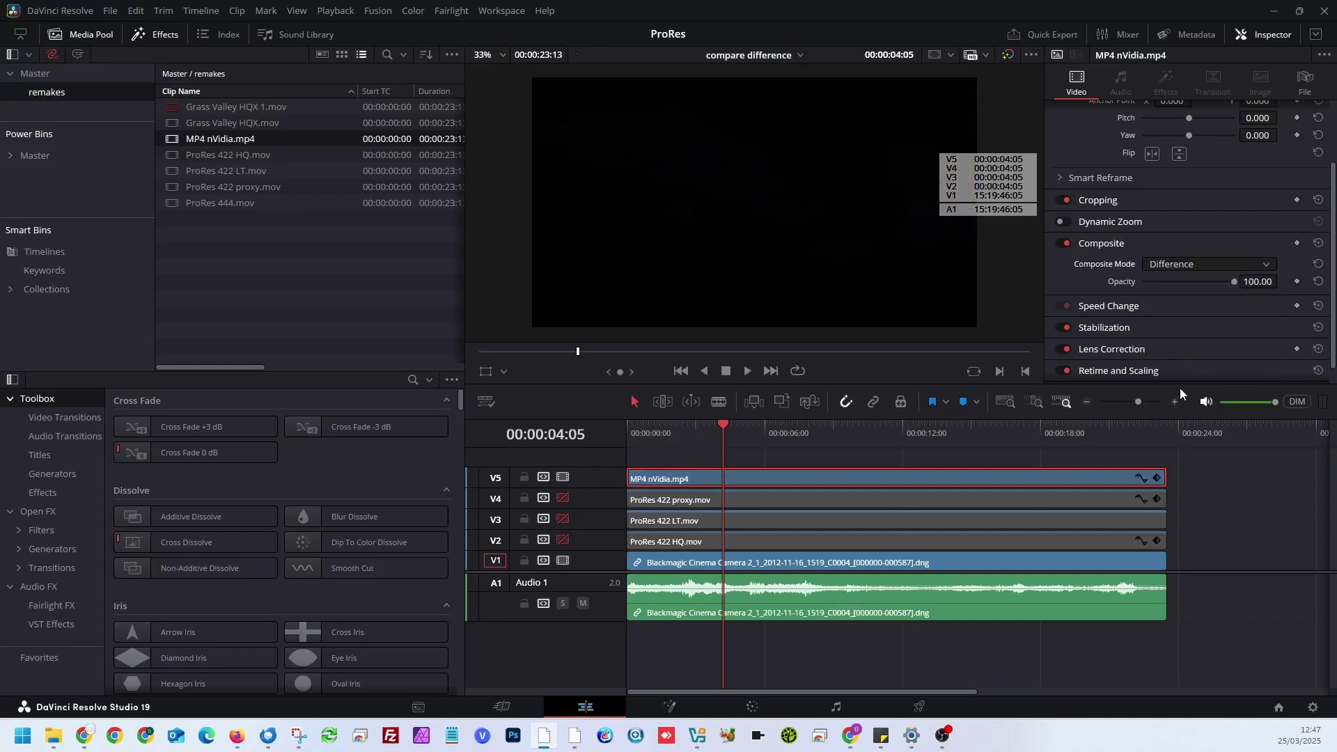
drag(725, 431, 1021, 472)
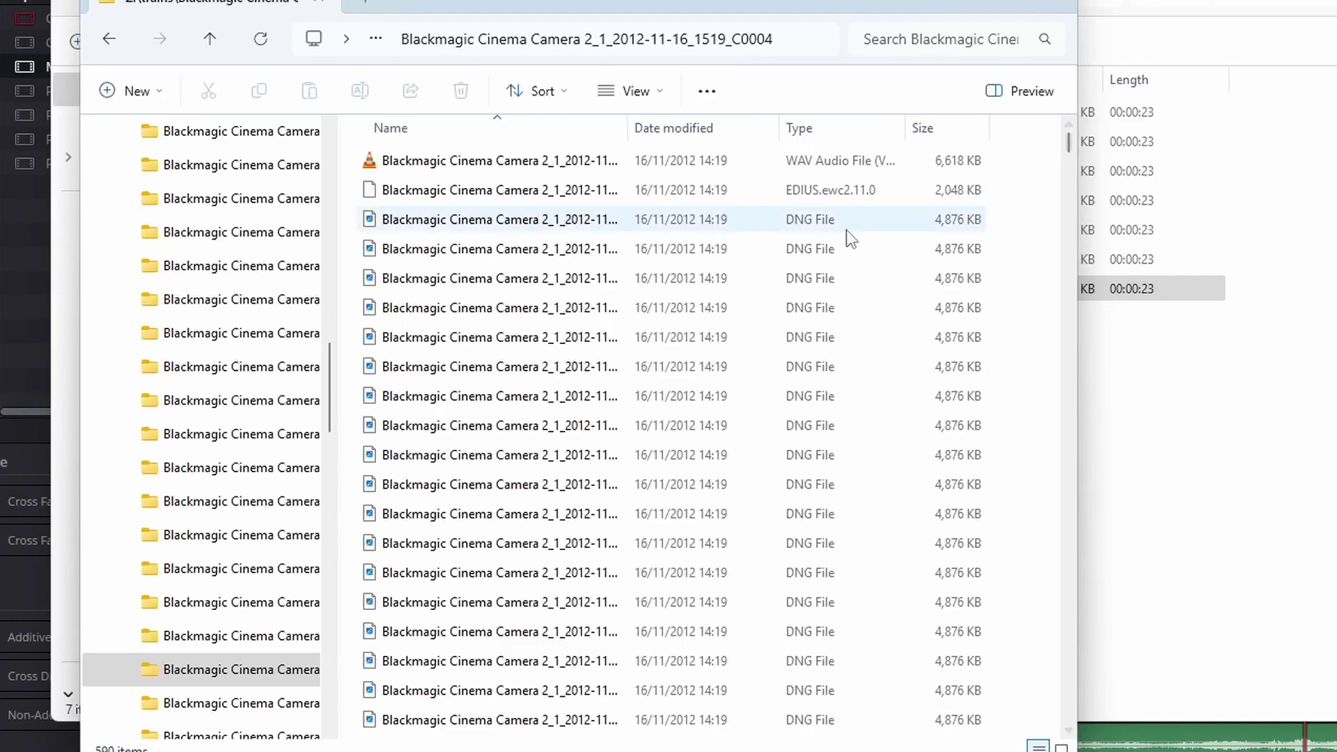
- Select all 590 camera files, read their 2.74 GB total in Properties, then minimize the window
click(497, 198)
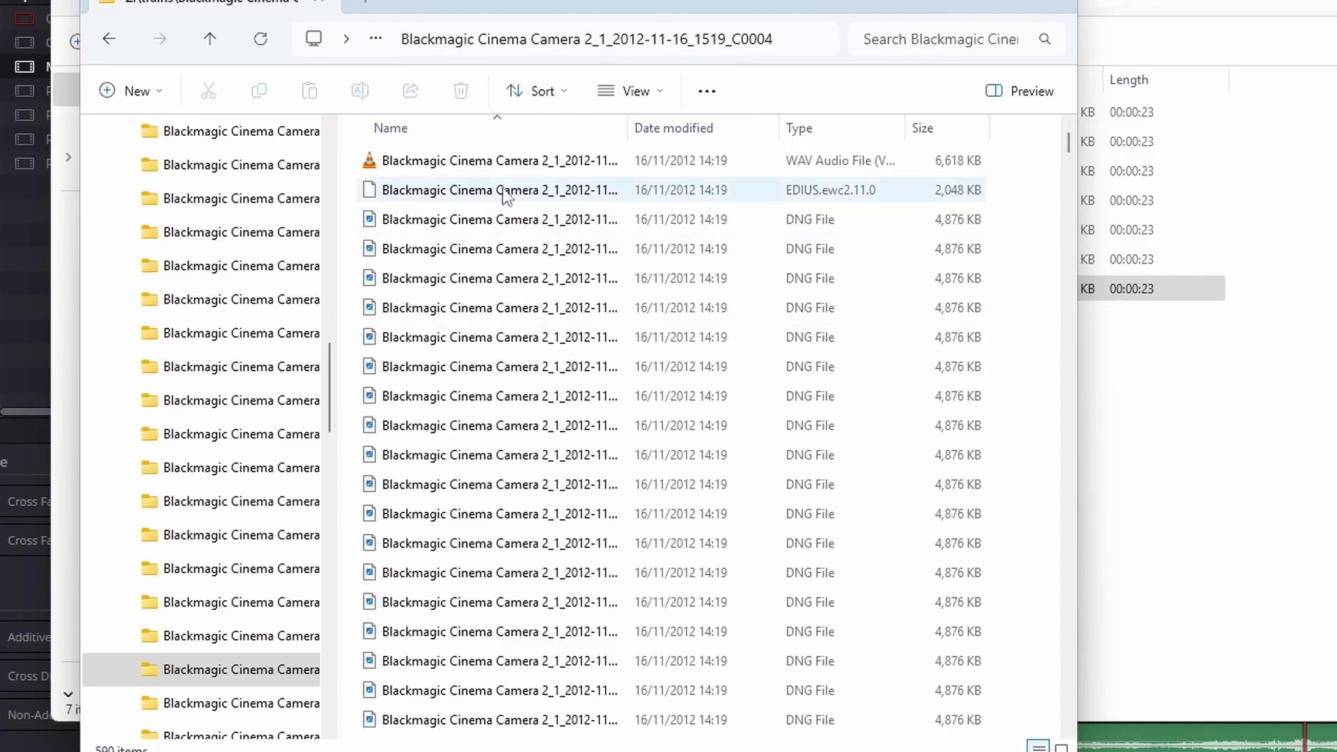
key(ctrl+a)
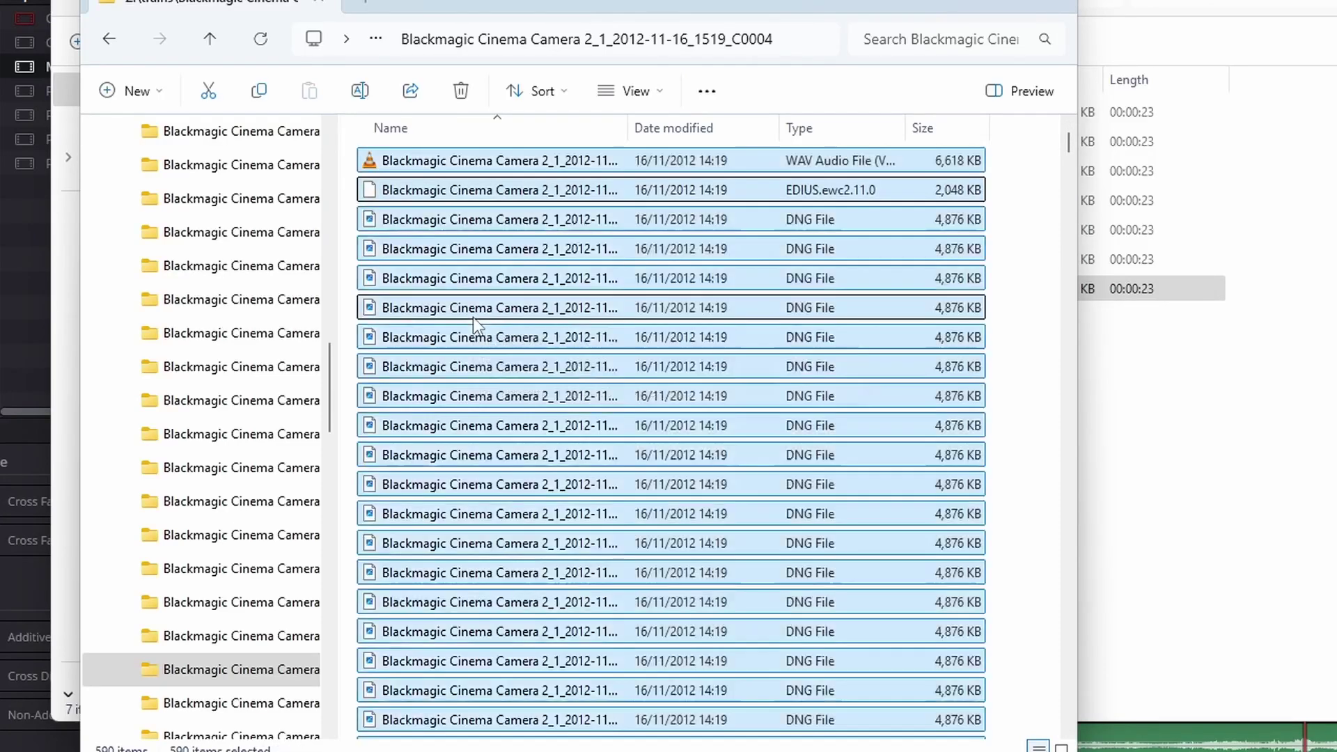
right_click(475, 316)
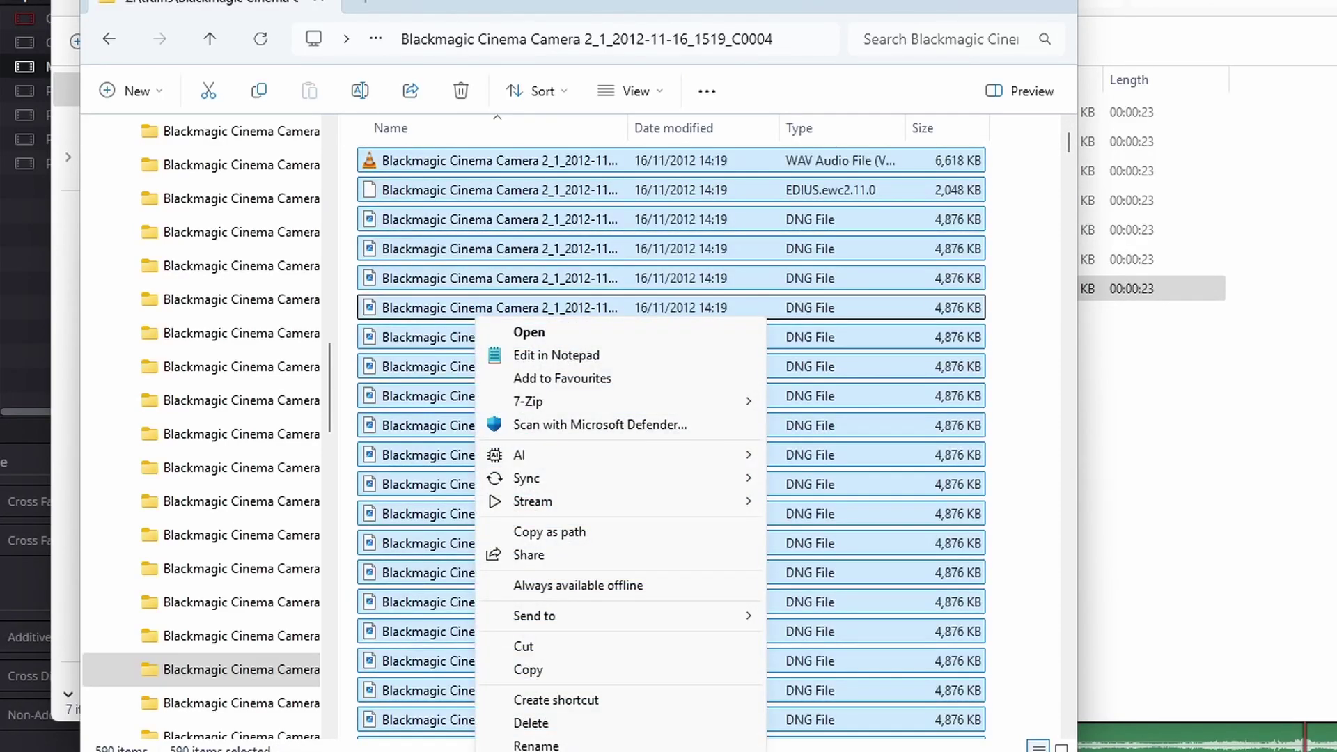
click(536, 750)
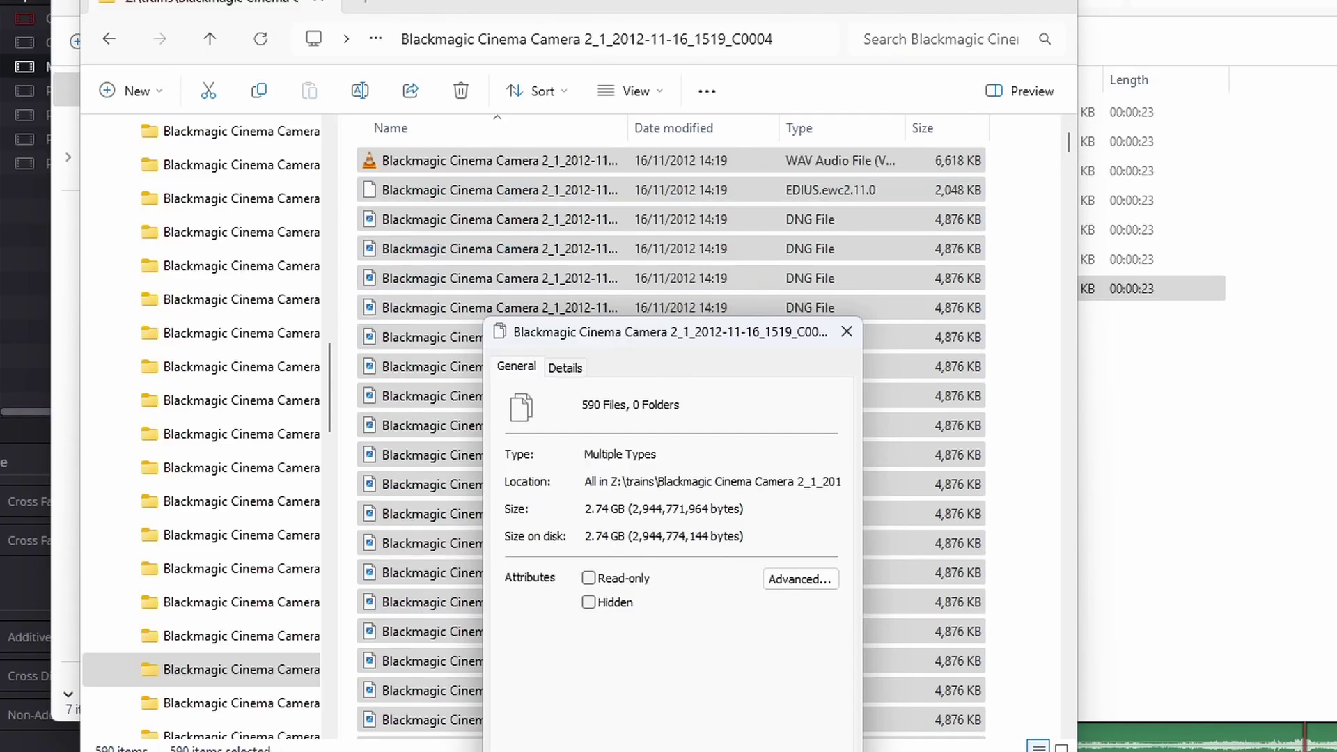
key(Escape)
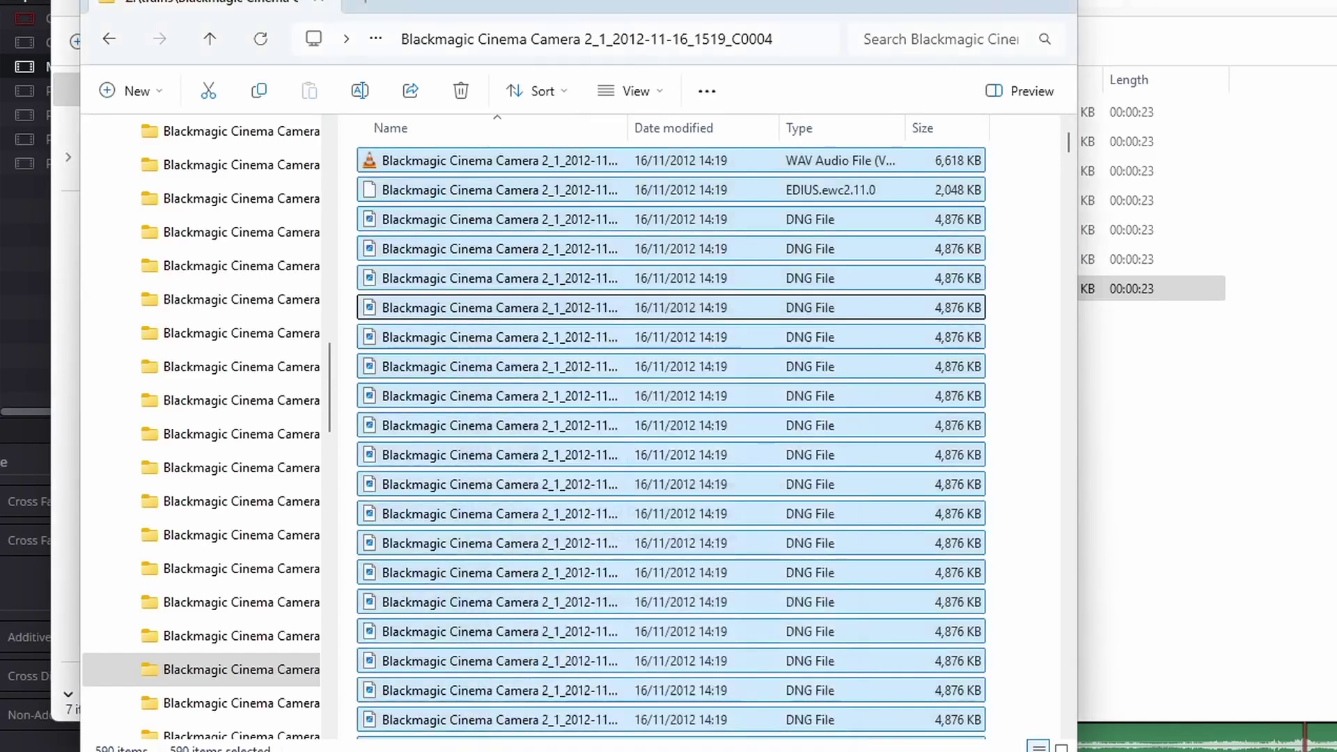
click(956, 5)
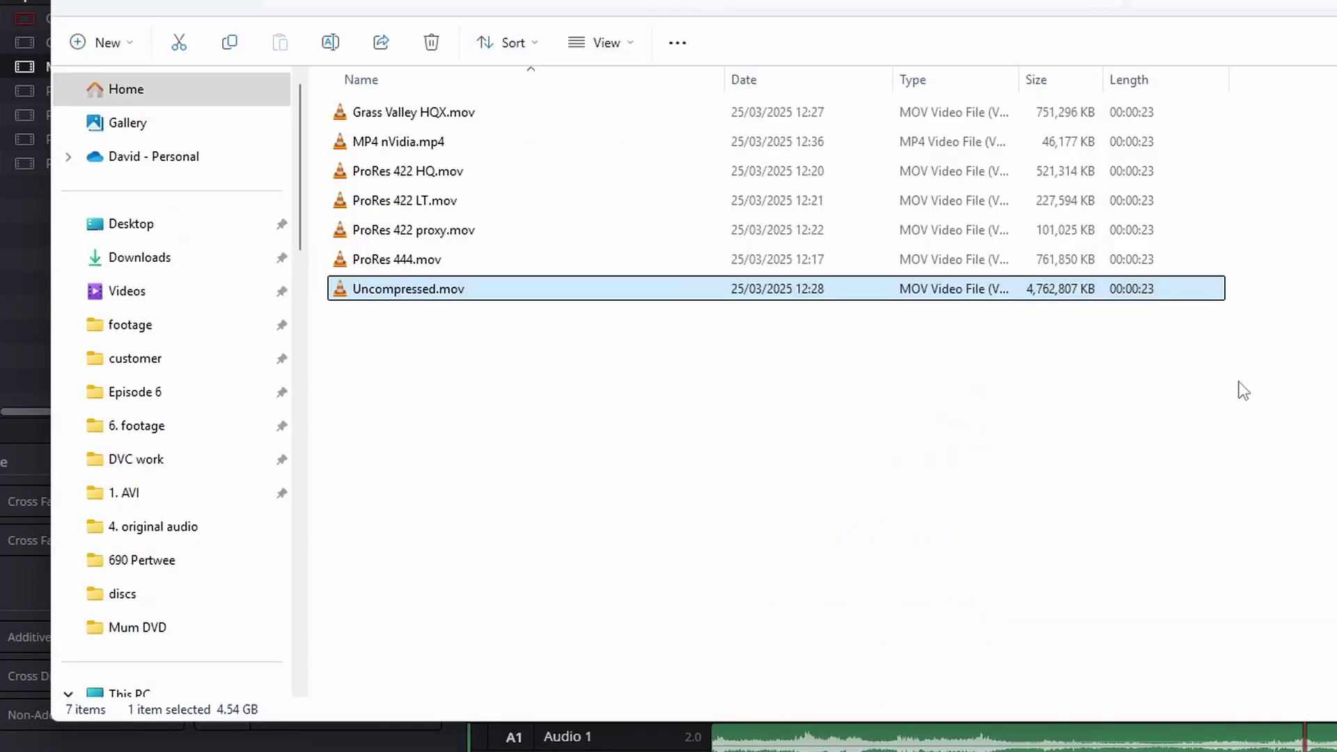
- Select the seven prores variations renders, minimize the camera folder window, and select ProRes 444.mov
drag(454, 363, 464, 125)
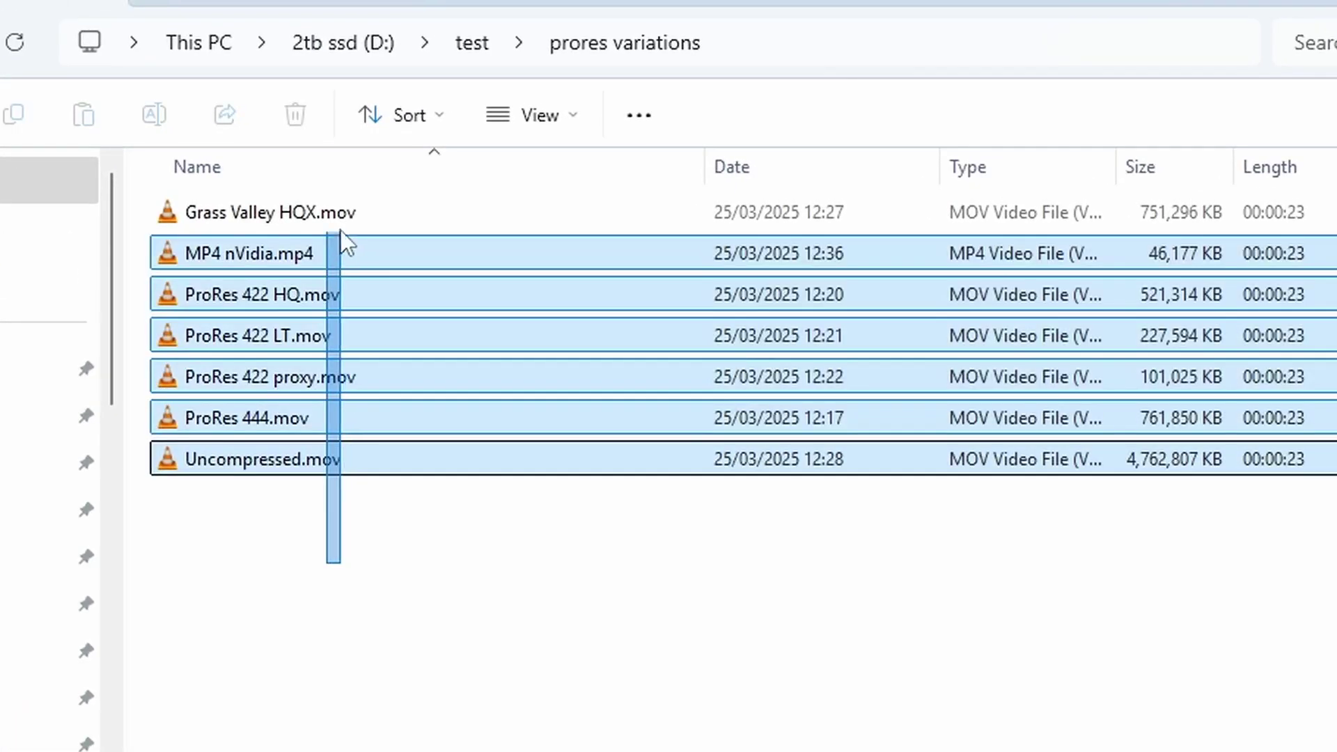
drag(341, 231, 337, 214)
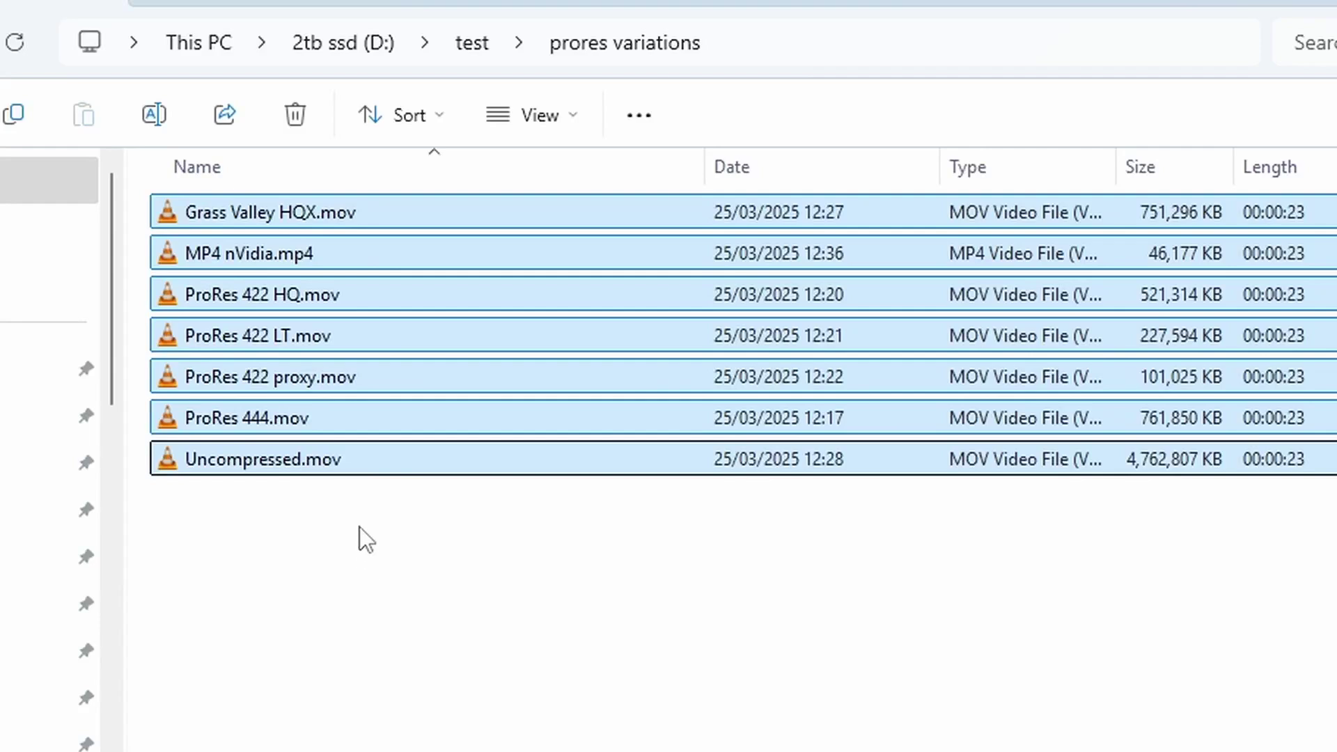
click(317, 460)
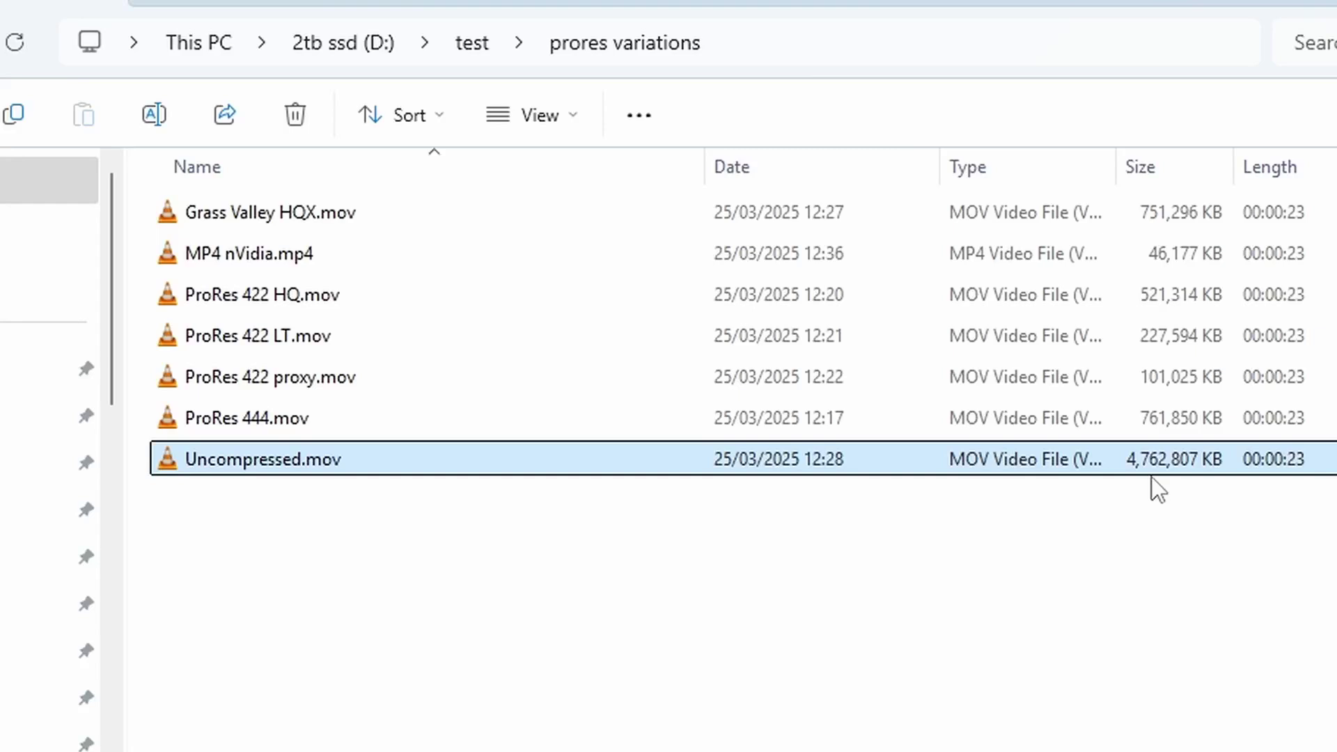
key(alt+Tab)
click(1033, 48)
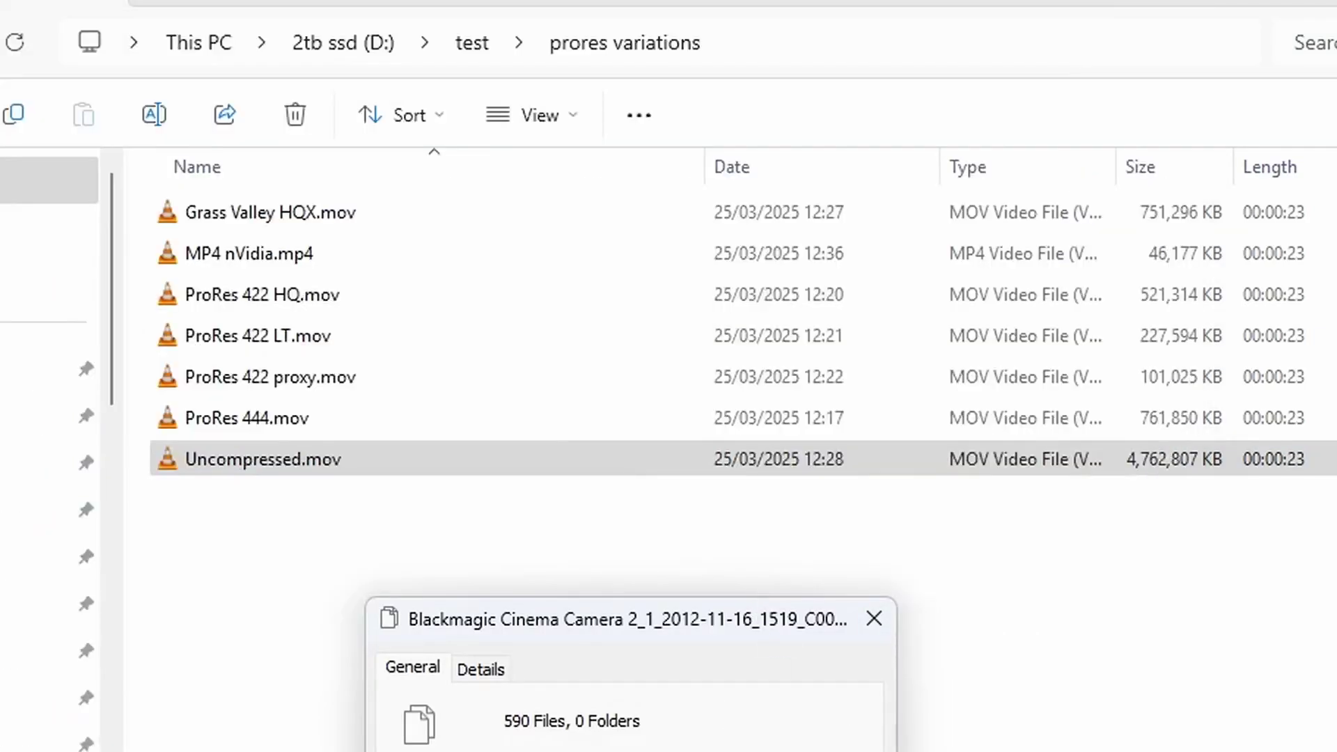
click(368, 463)
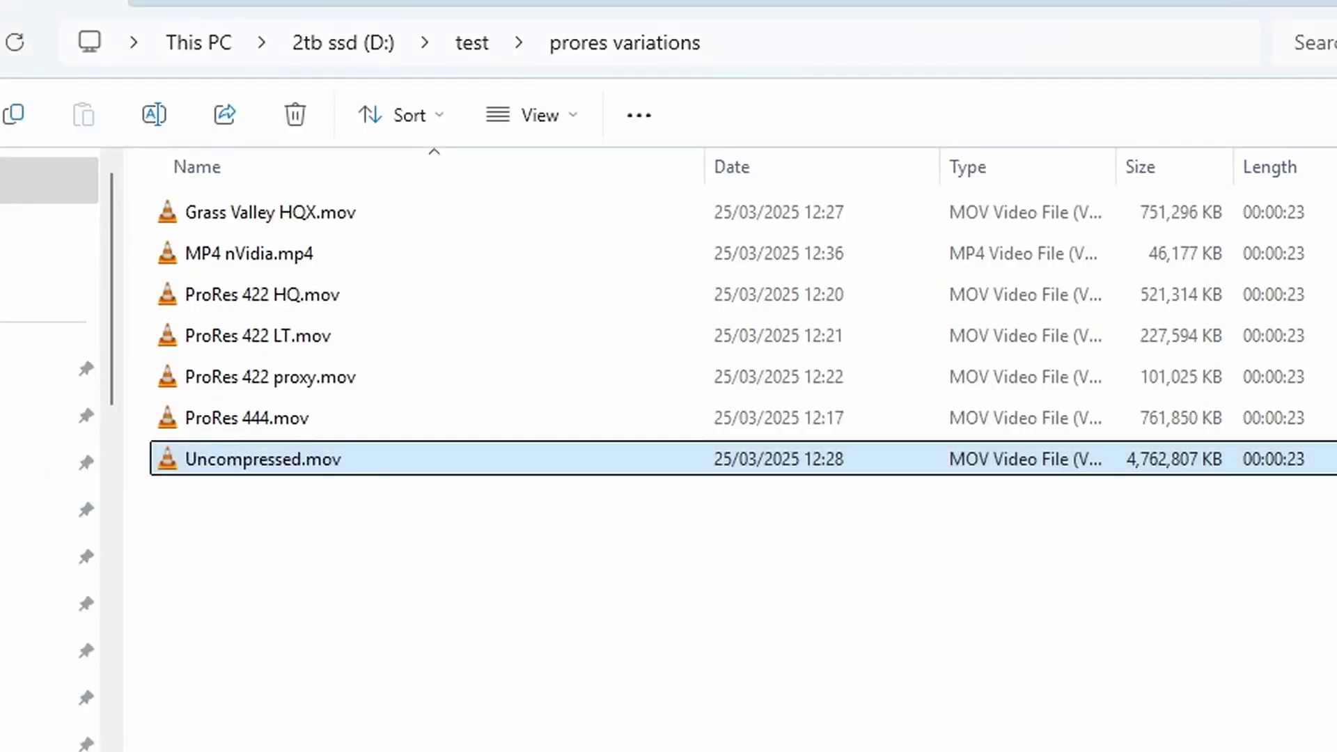
click(221, 417)
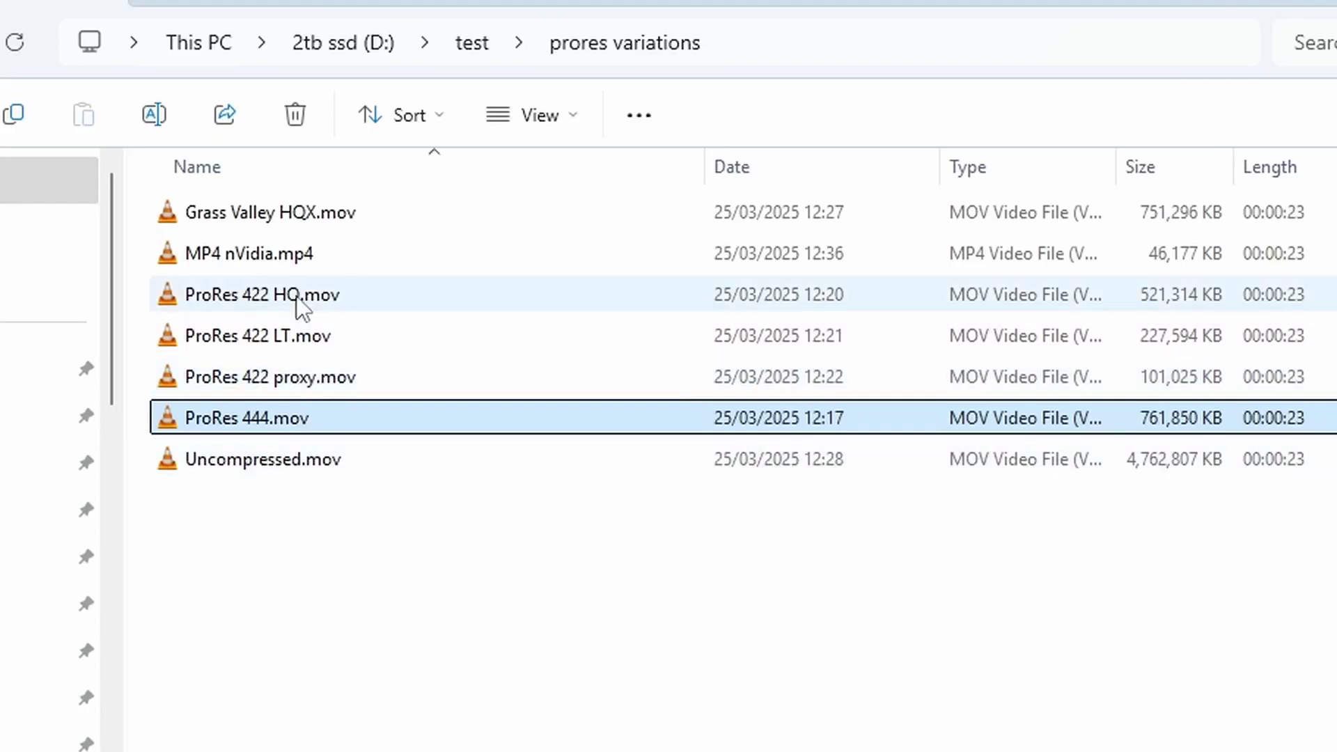
- Sort renders by size, largest first, and compare ProRes 444.mov, Grass Valley HQX.avi and MP4 nVidia.mp4
click(1188, 168)
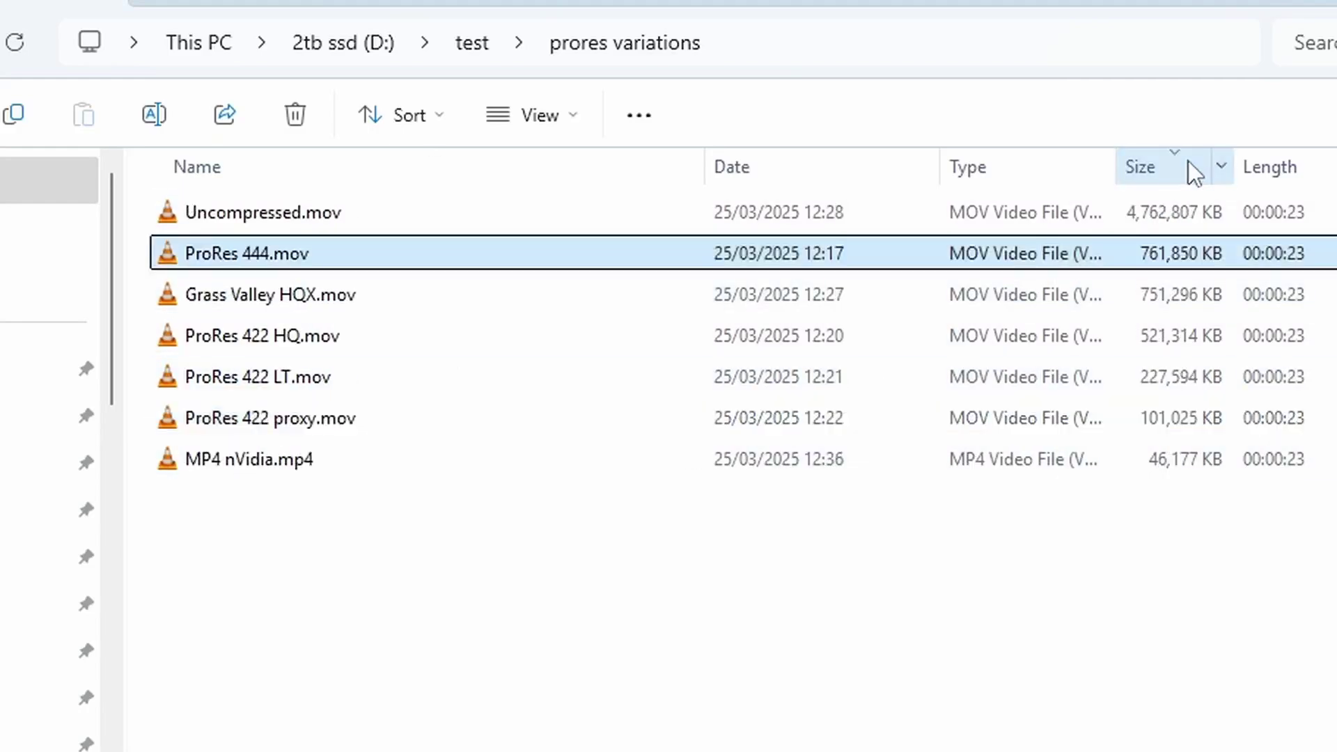
click(333, 296)
key(Down)
key(Down)
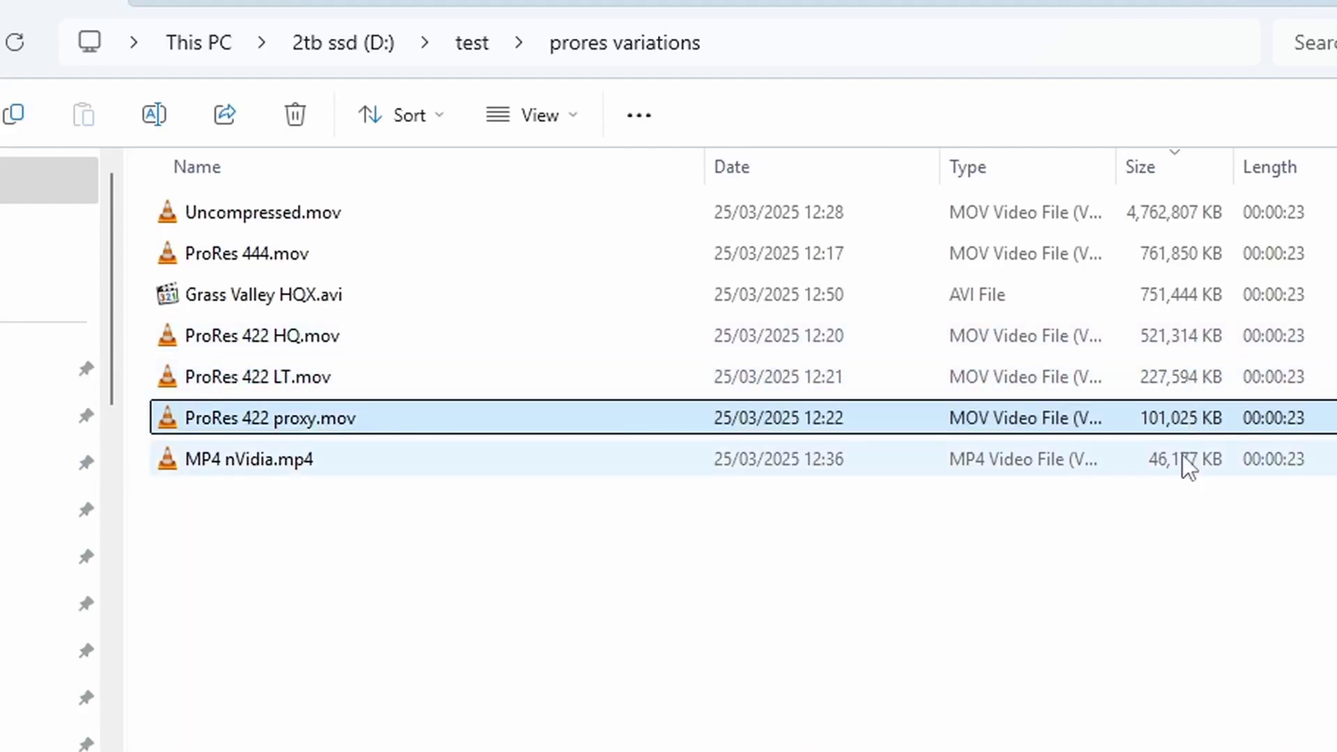
click(877, 299)
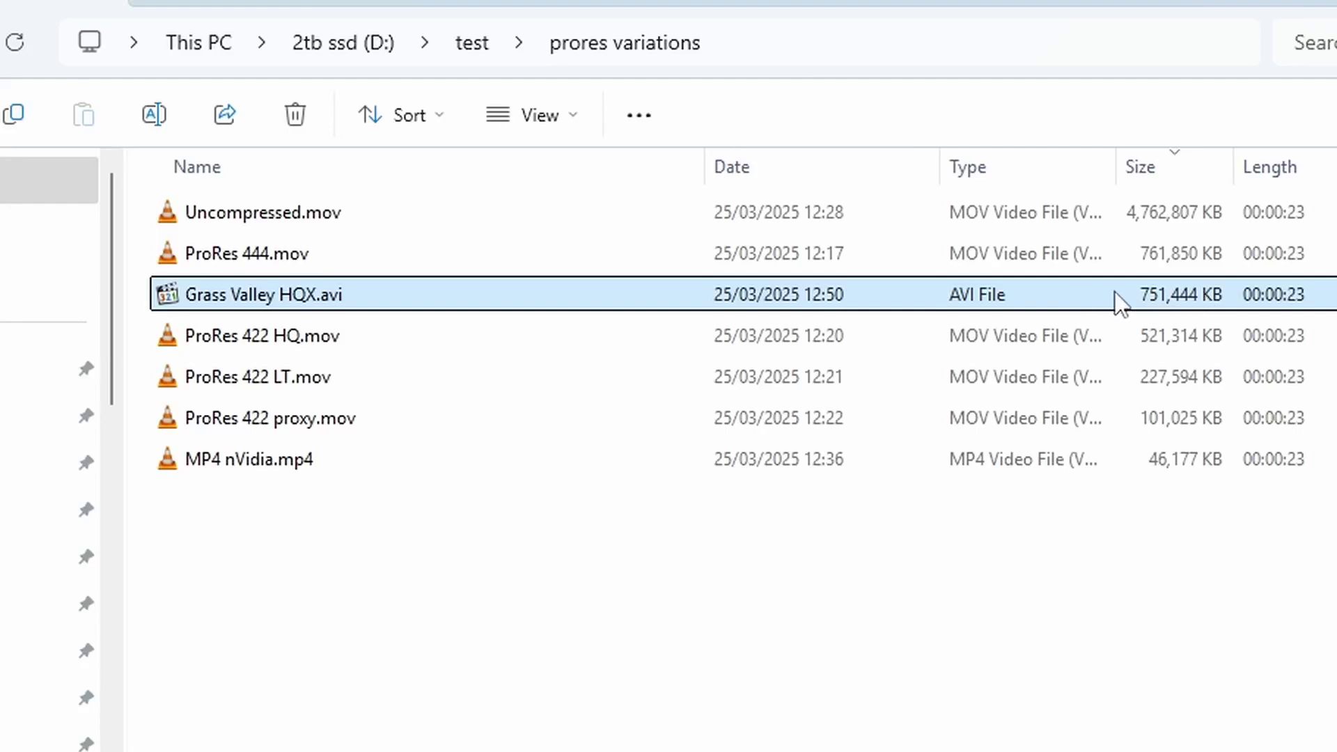
click(390, 264)
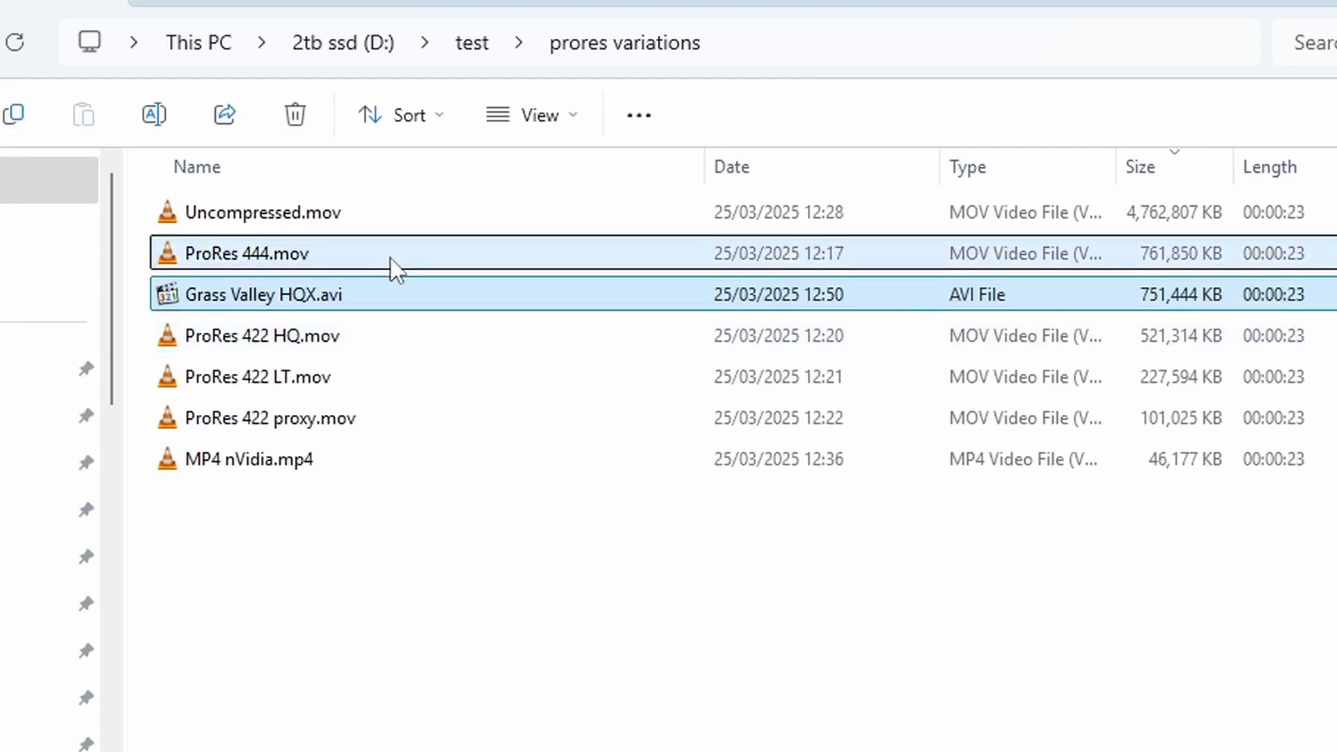
click(336, 306)
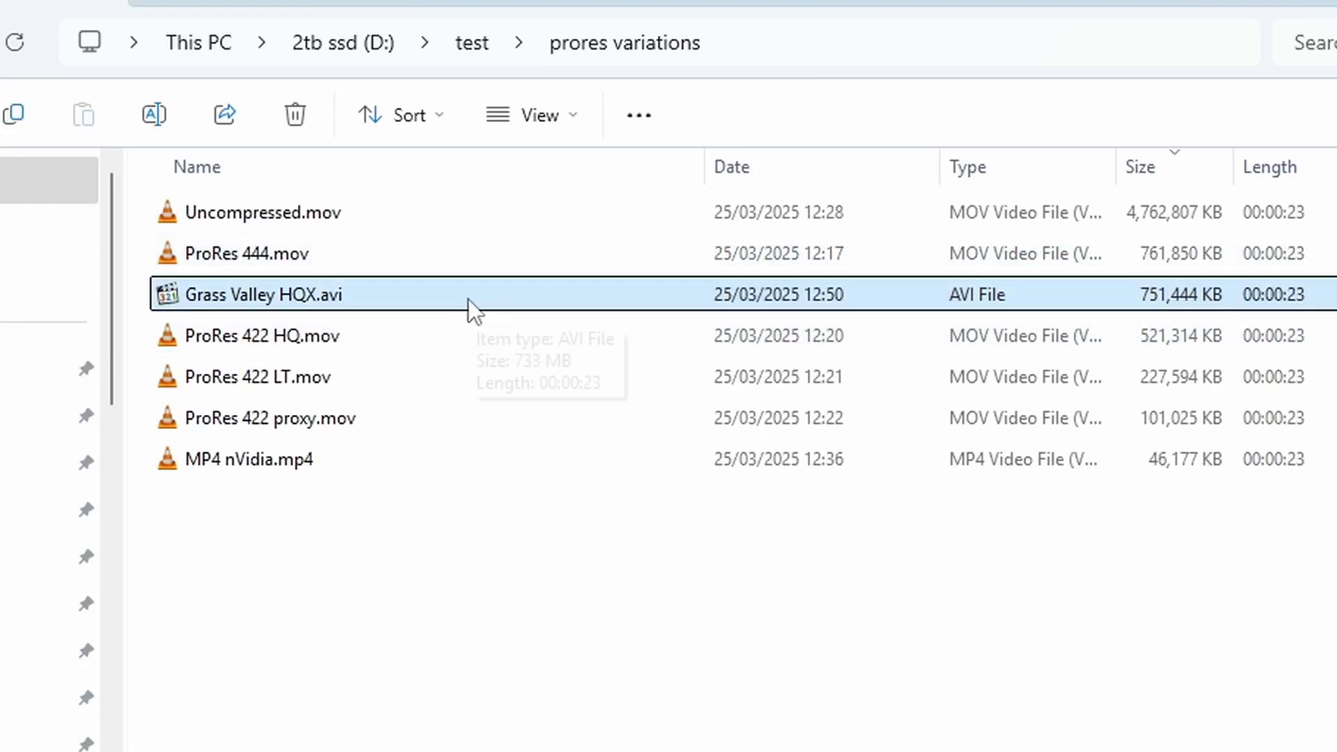
click(1195, 468)
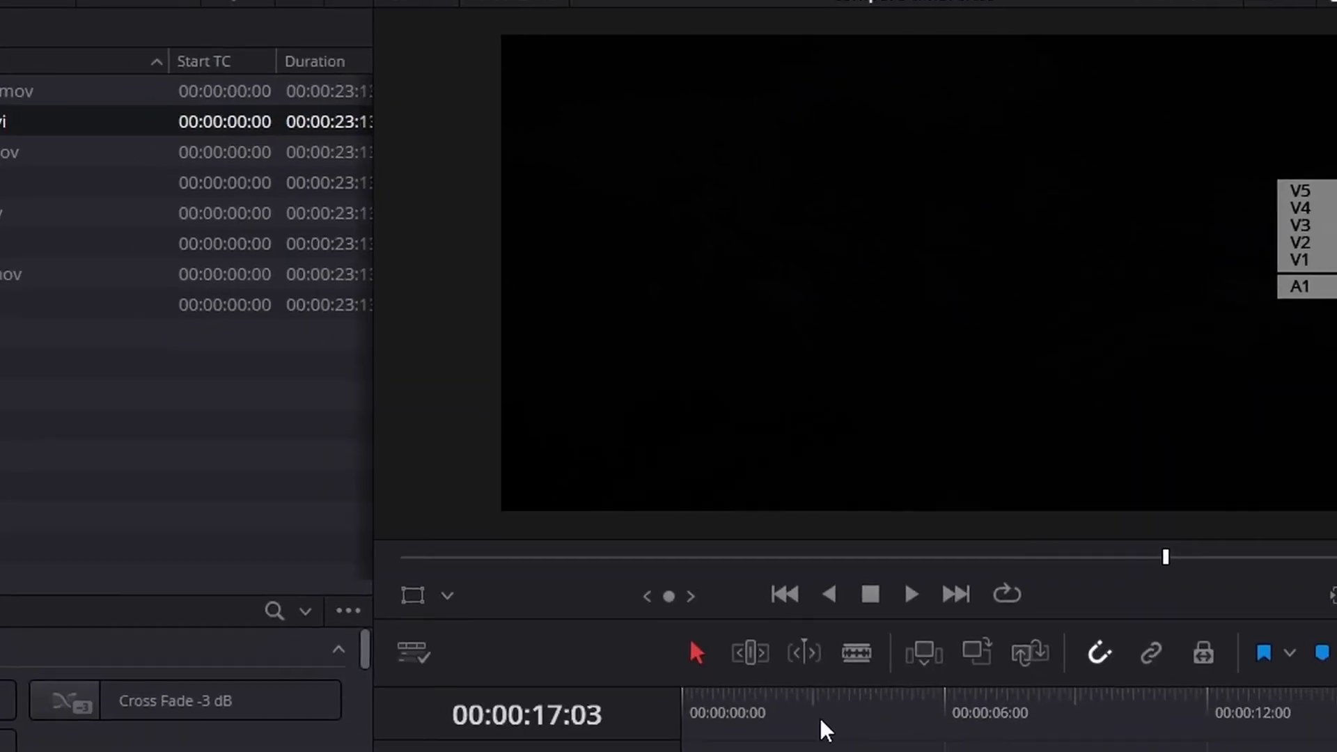
- Scrub the difference image, then swap the MP4 nVidia layer for ProRes 422 LT compared against V1
click(778, 627)
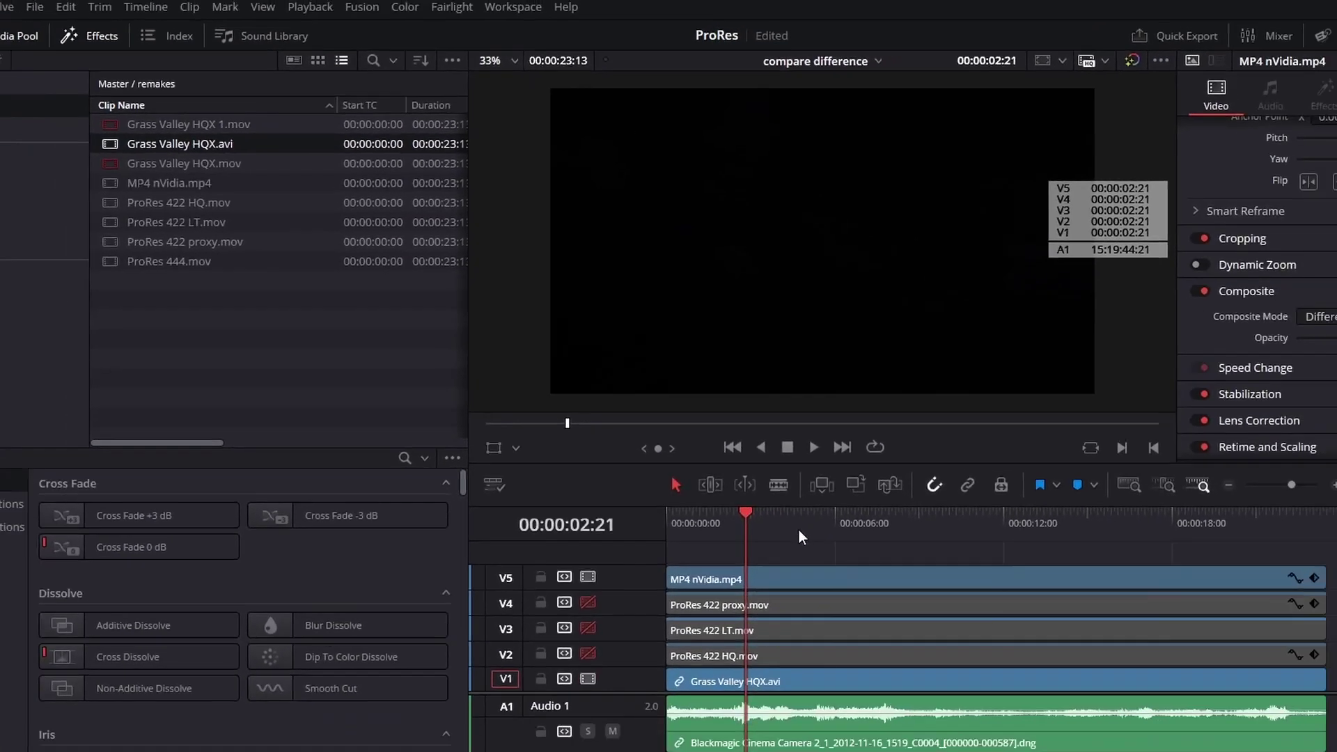
drag(799, 529, 923, 518)
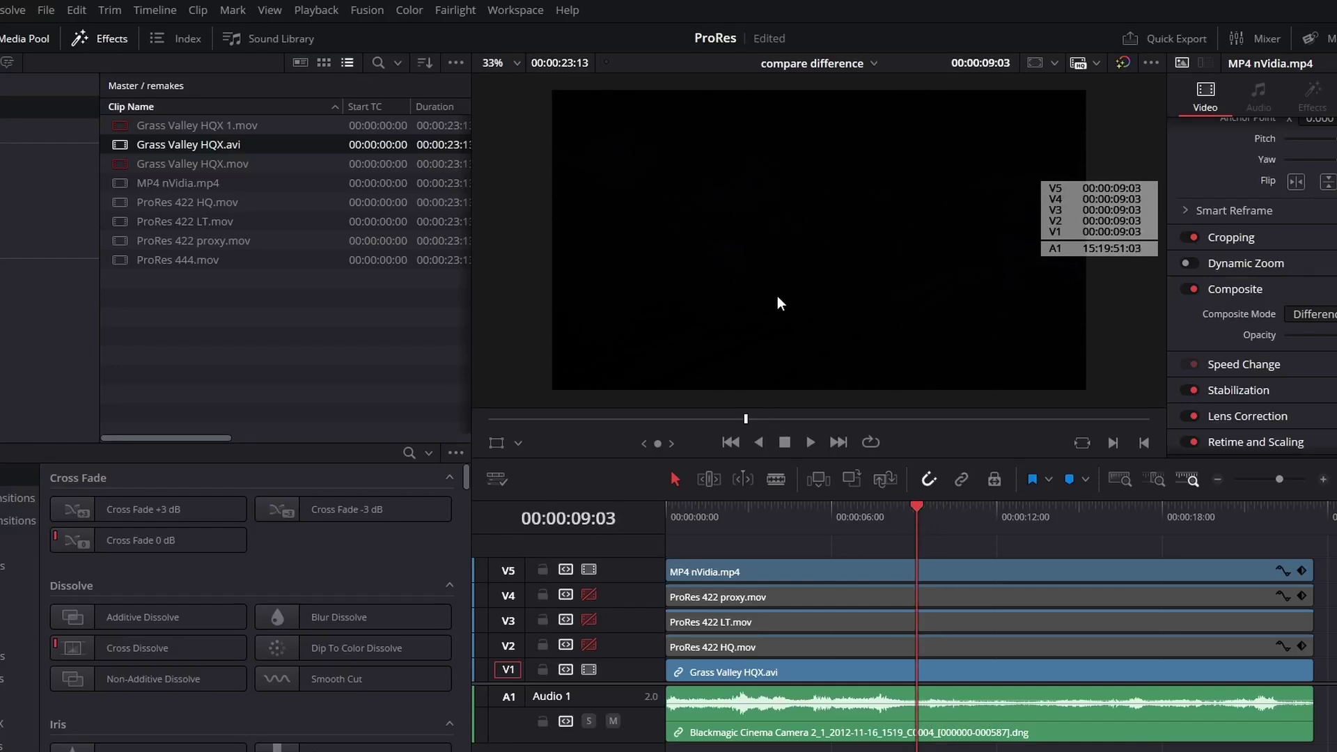
mouse_move(904, 526)
mouse_down()
mouse_move(893, 521)
mouse_move(911, 518)
mouse_up()
click(590, 570)
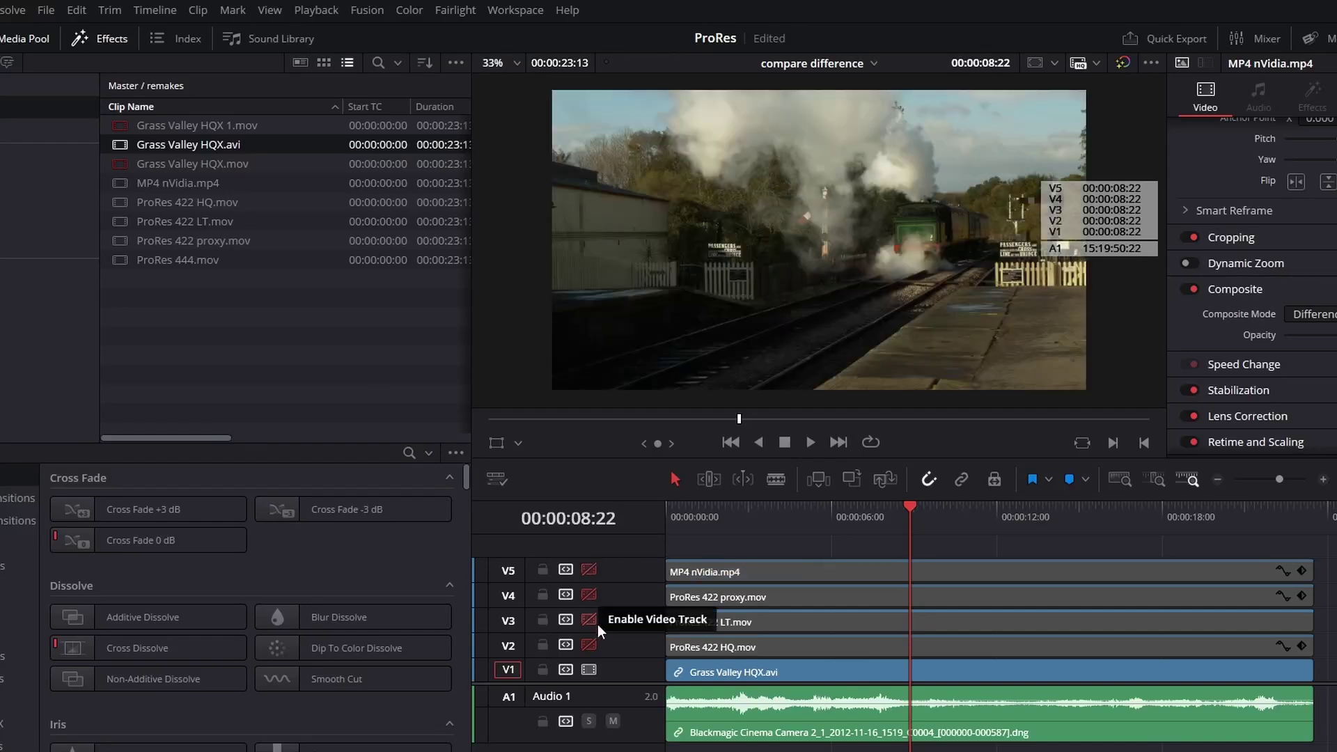
click(596, 621)
click(916, 517)
drag(924, 517, 943, 542)
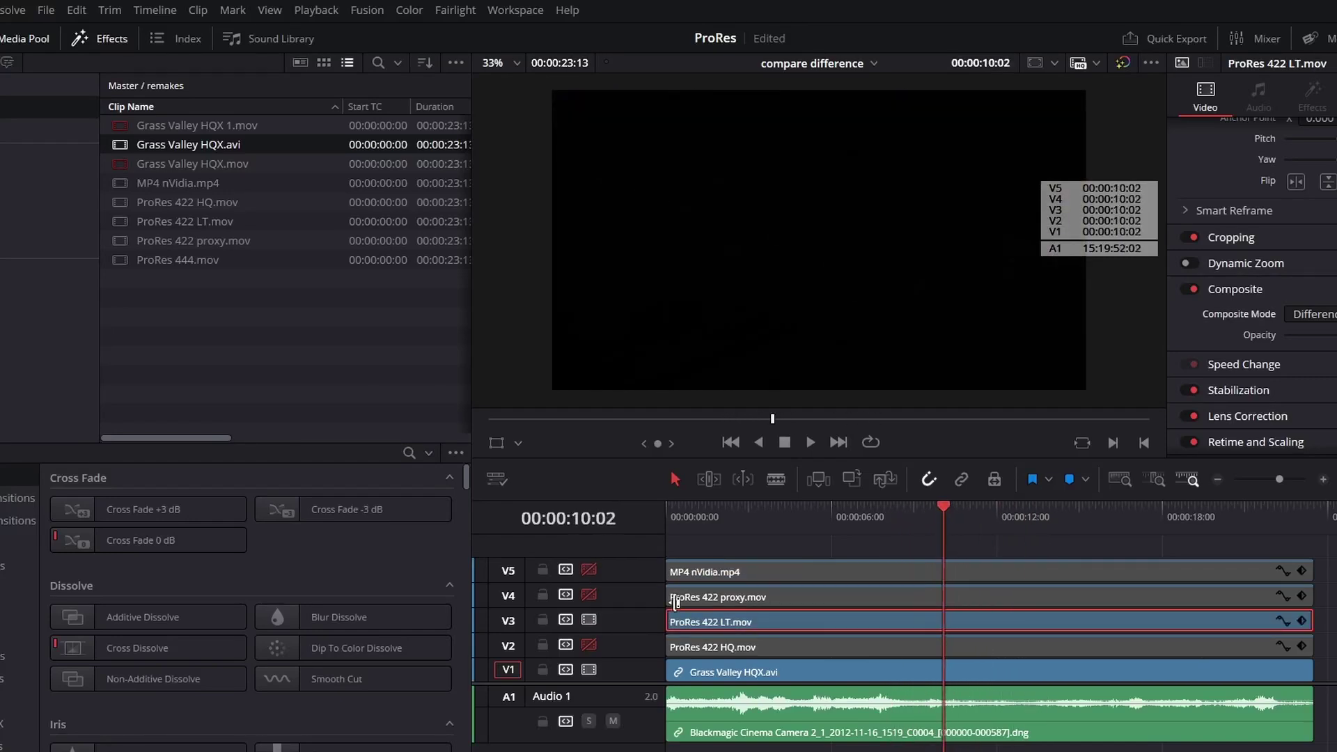
- Replace the LT layer with the ProRes 422 HQ layer and check its difference against V1
click(592, 620)
click(587, 645)
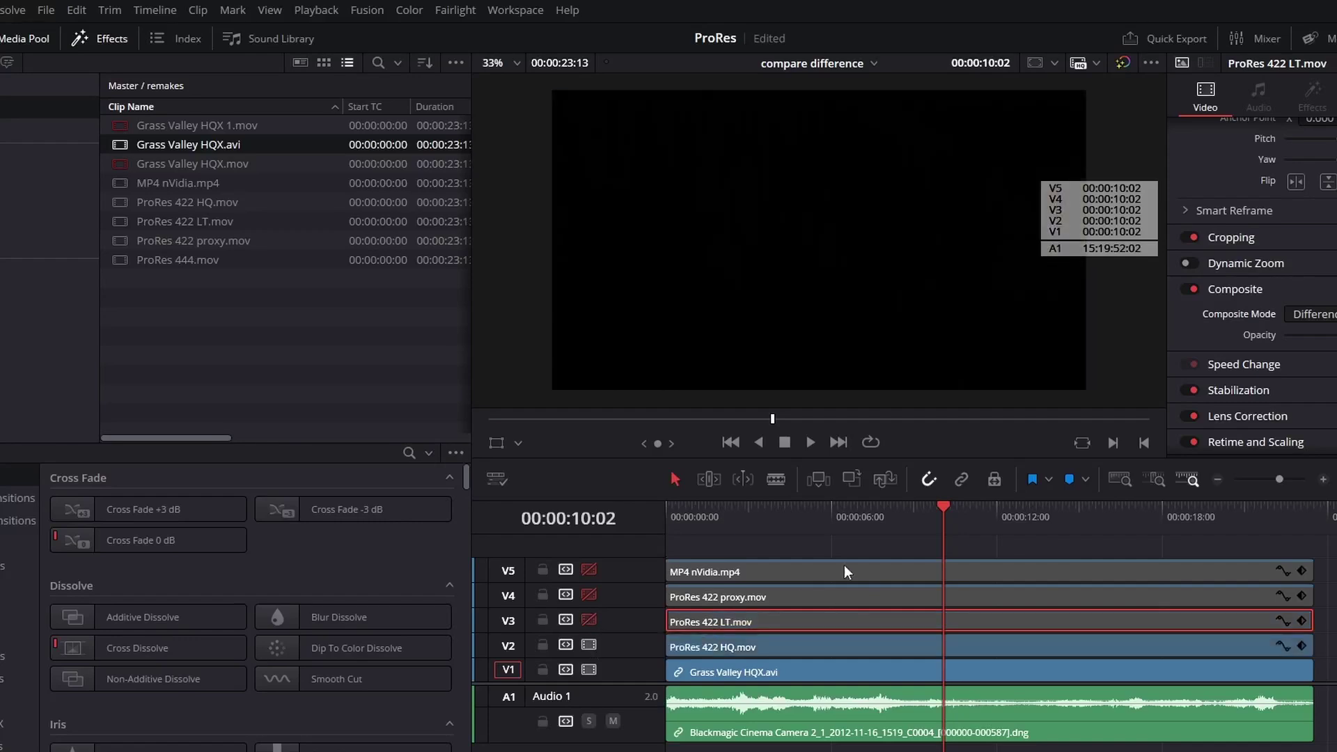
drag(943, 511, 805, 616)
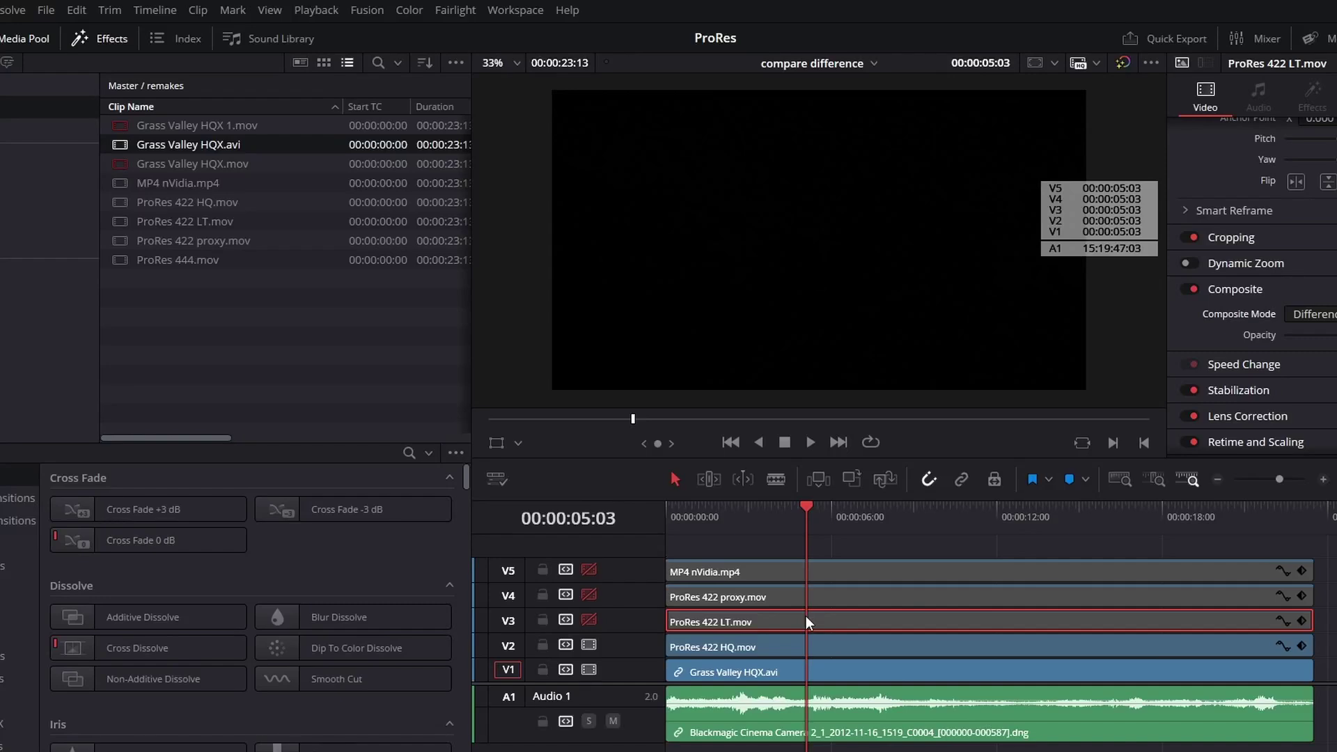
click(801, 669)
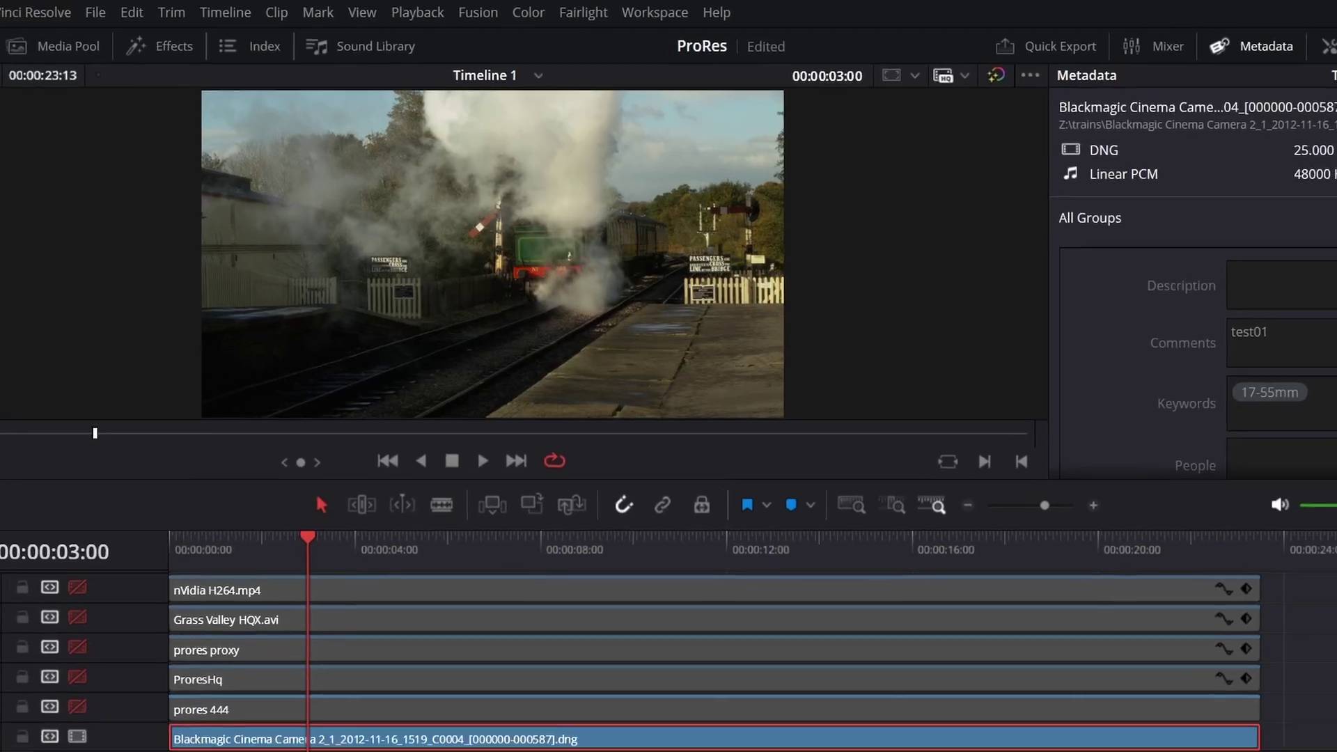
- On the Color page, draw a closed Curve window around the train
click(771, 739)
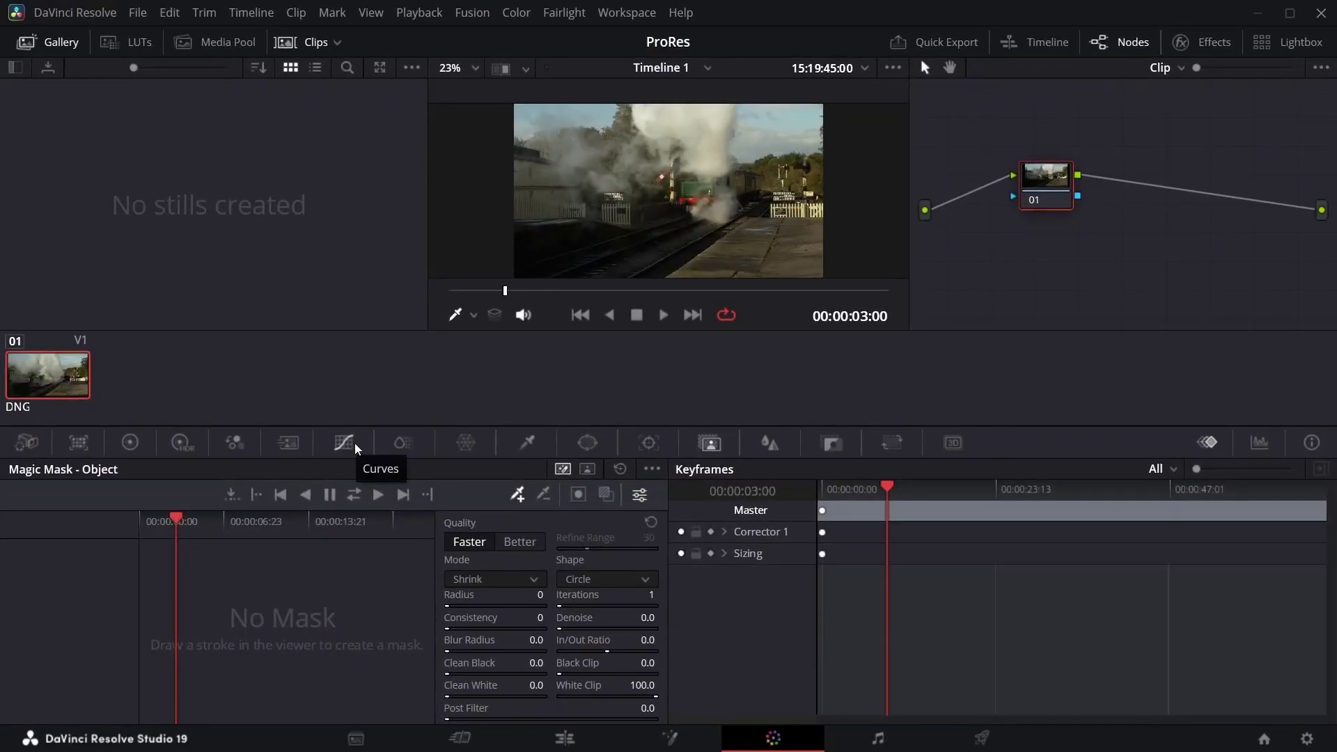
click(587, 442)
click(223, 495)
click(622, 135)
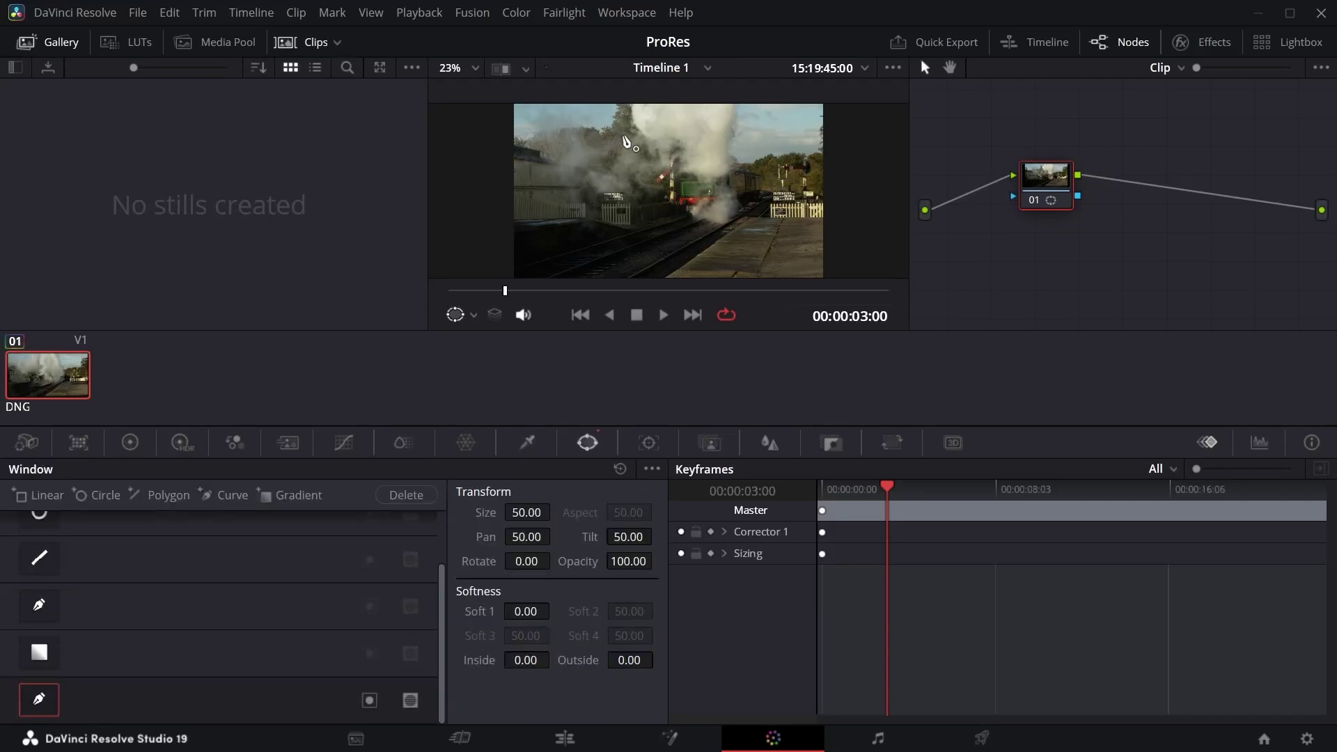
click(626, 231)
click(724, 235)
click(716, 151)
click(695, 126)
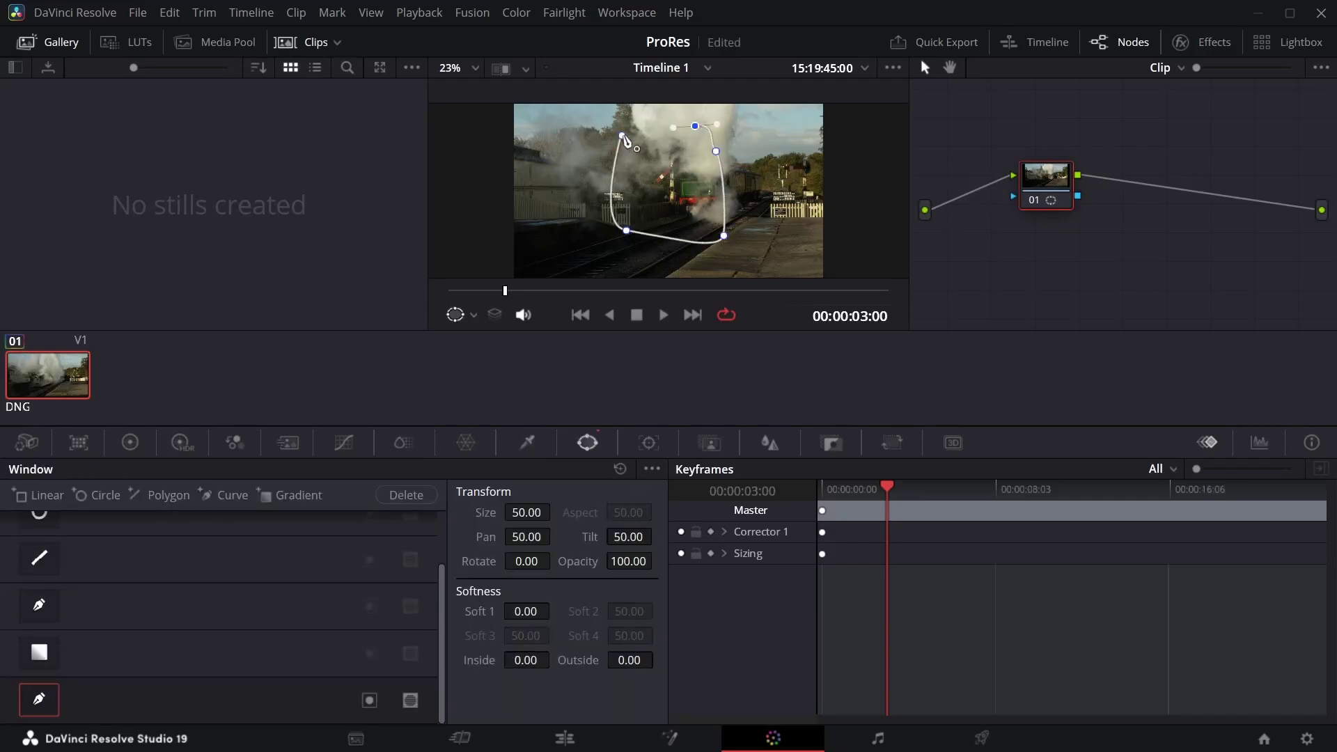
click(622, 135)
- Add an Alpha Output, link the mask to it, and return to the Edit page
right_click(996, 277)
click(1086, 364)
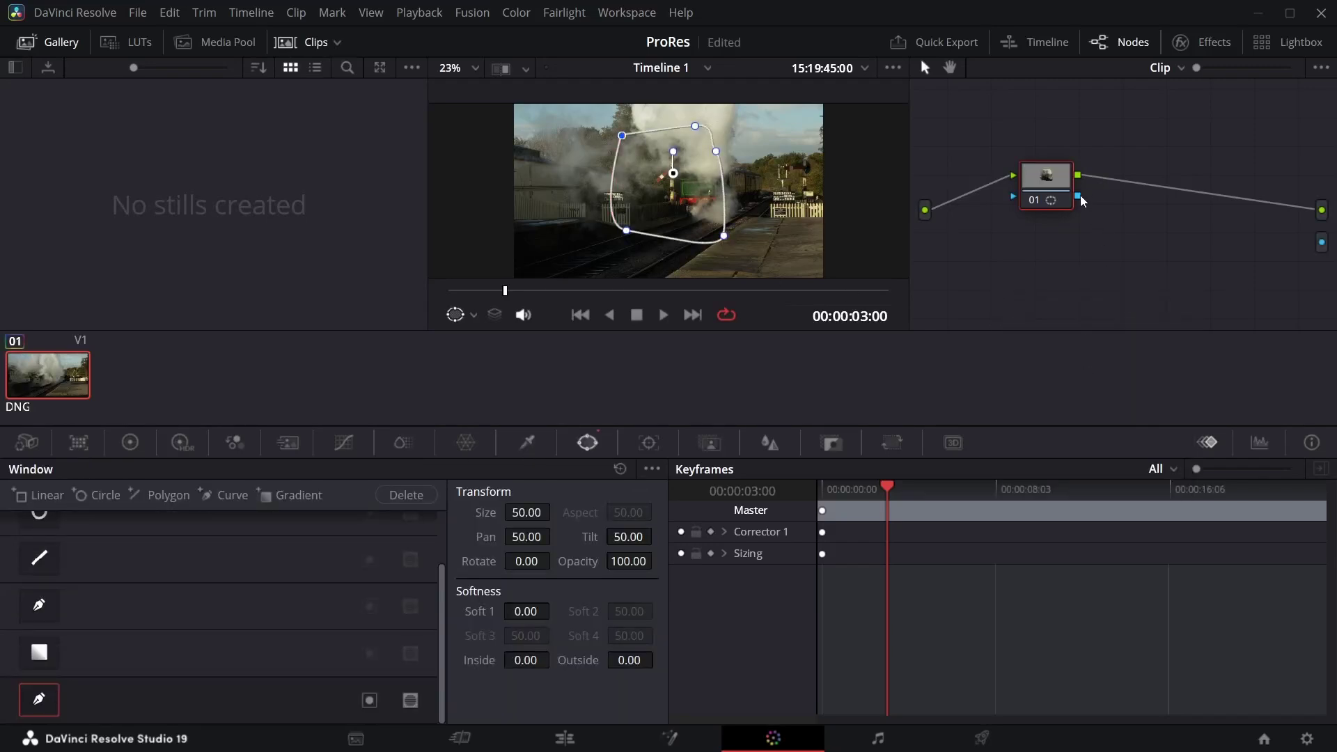
drag(1102, 205, 1322, 243)
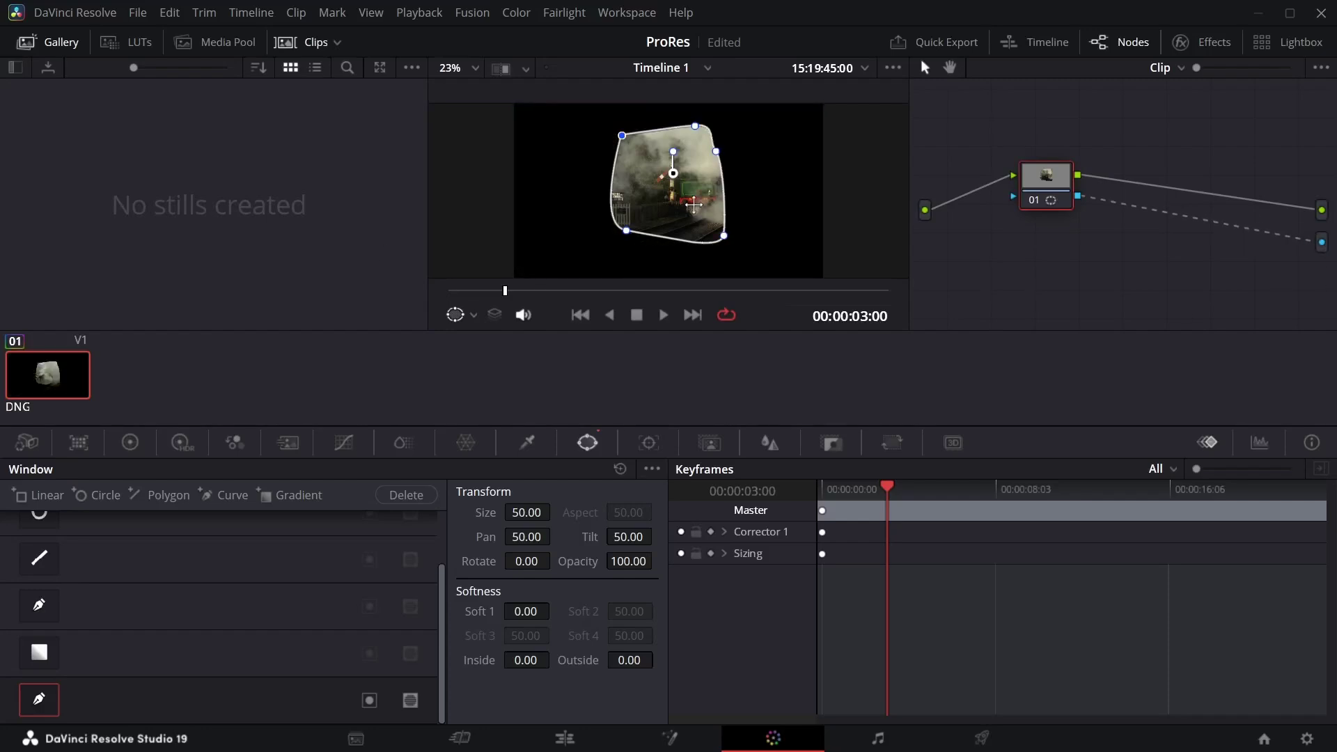
key(shift+4)
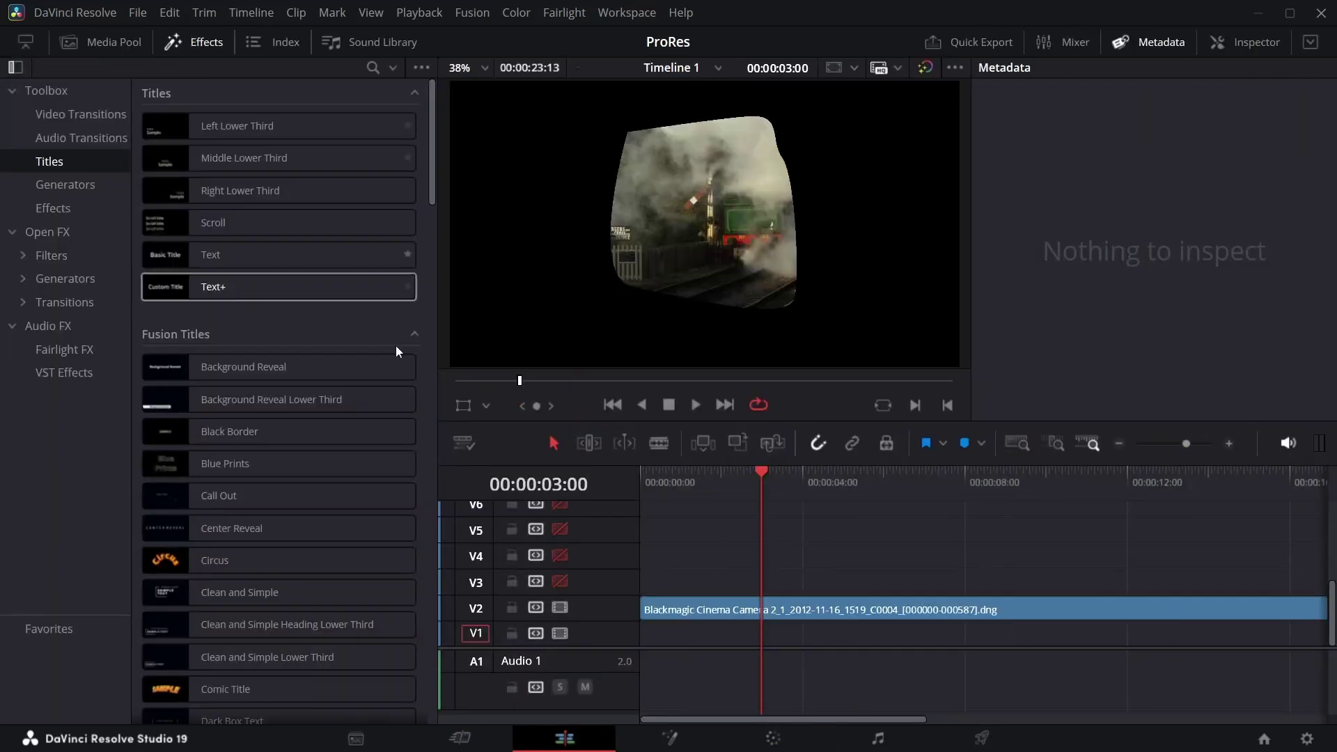
- Place a bright green Solid Color generator on V1 under the cut-out clip
click(66, 184)
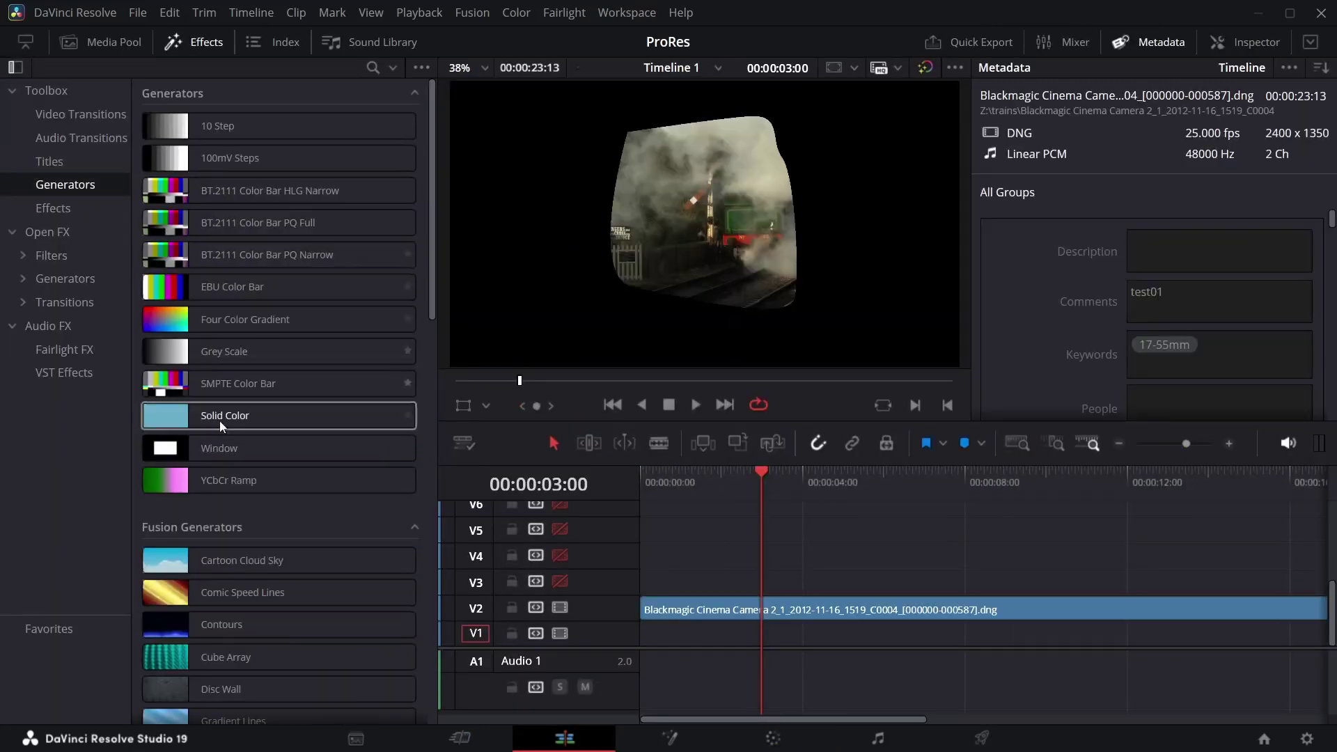
drag(219, 421, 673, 636)
click(773, 218)
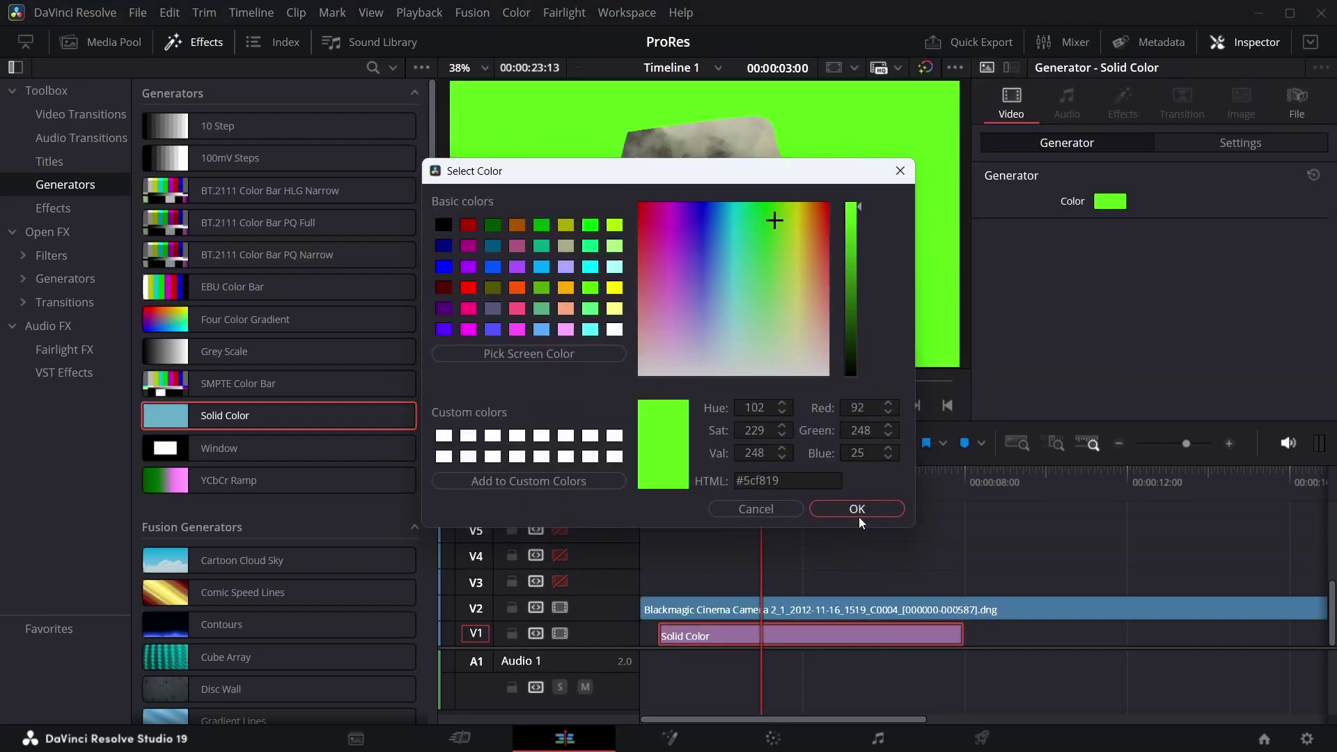
click(858, 514)
click(770, 483)
drag(770, 483, 753, 482)
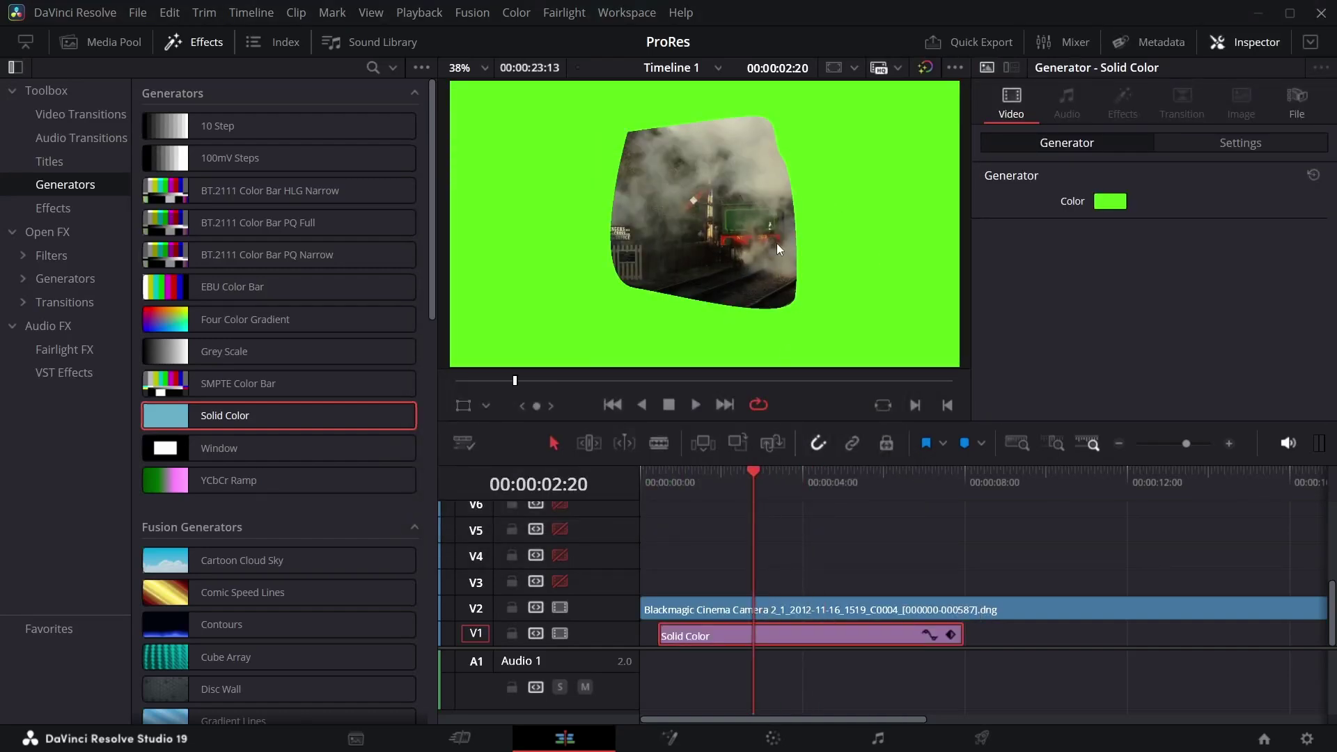
- Render the V2 cut-out clip in place and check it over the green solid
right_click(816, 609)
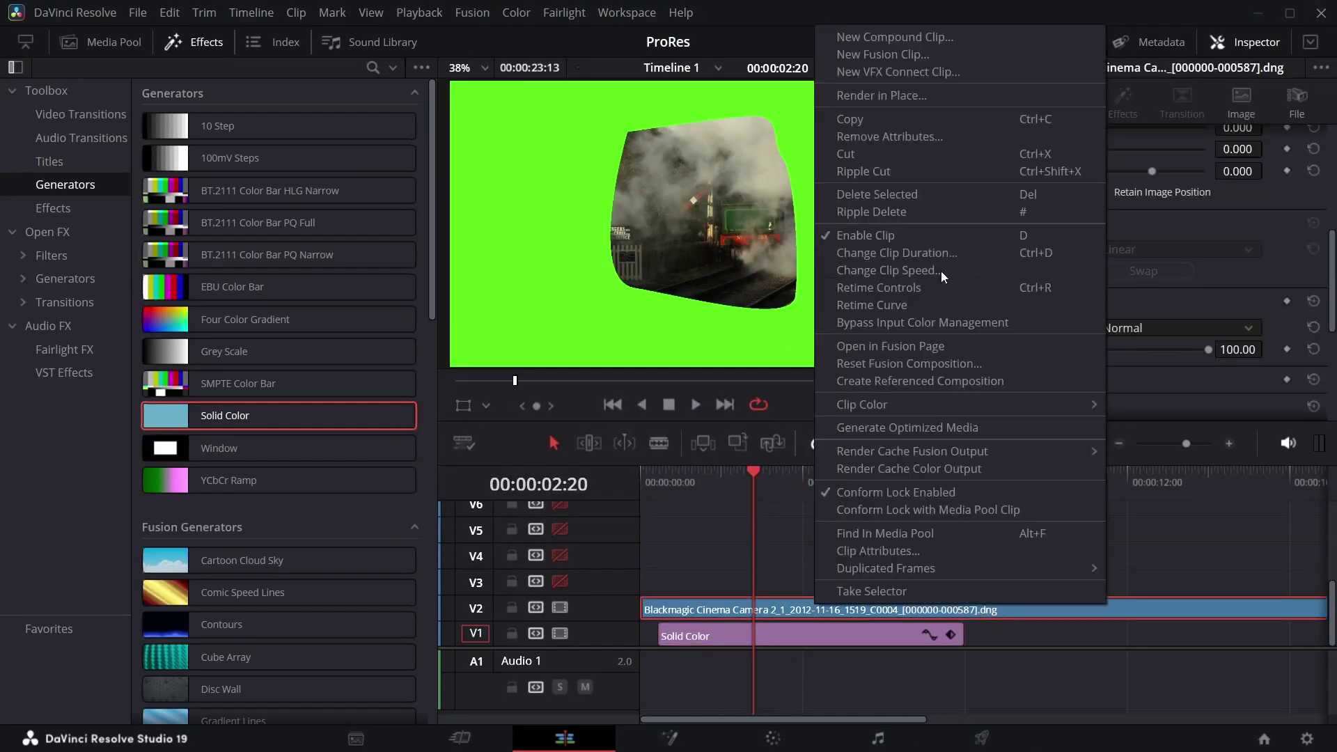
click(883, 95)
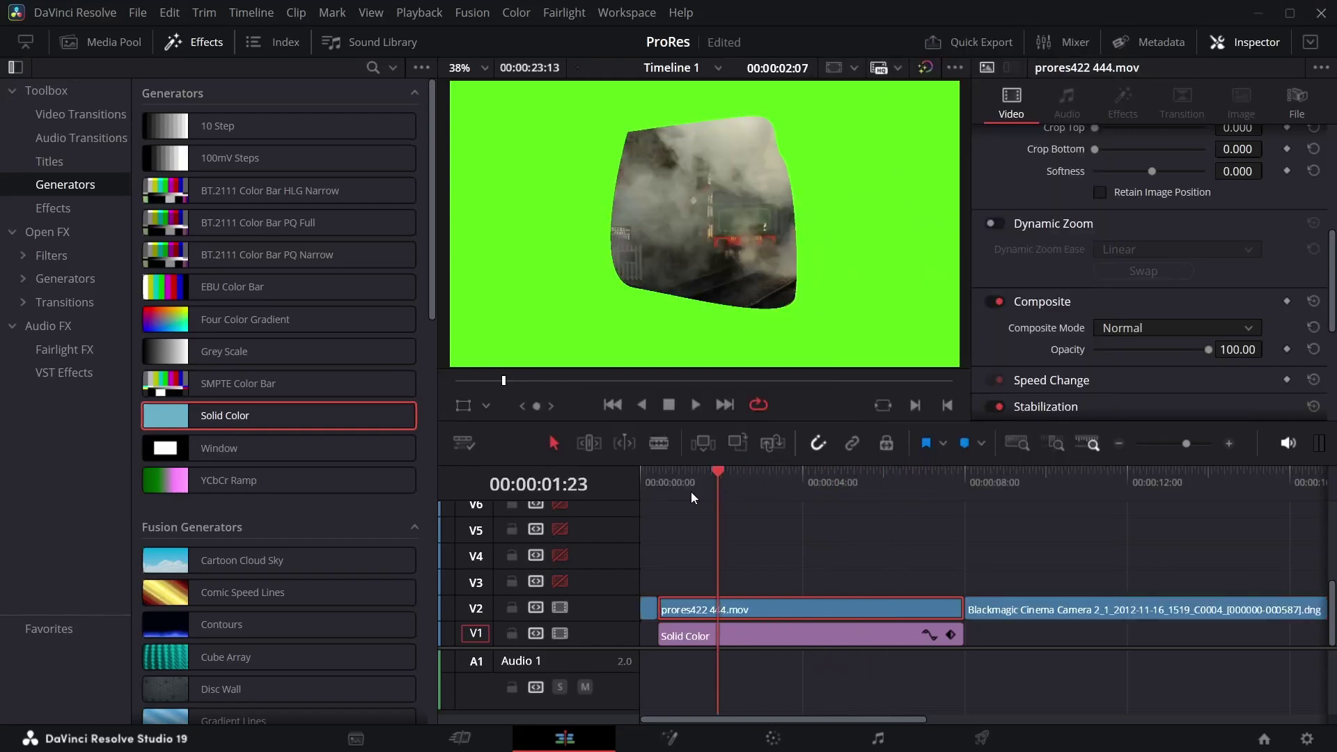
drag(691, 492, 725, 490)
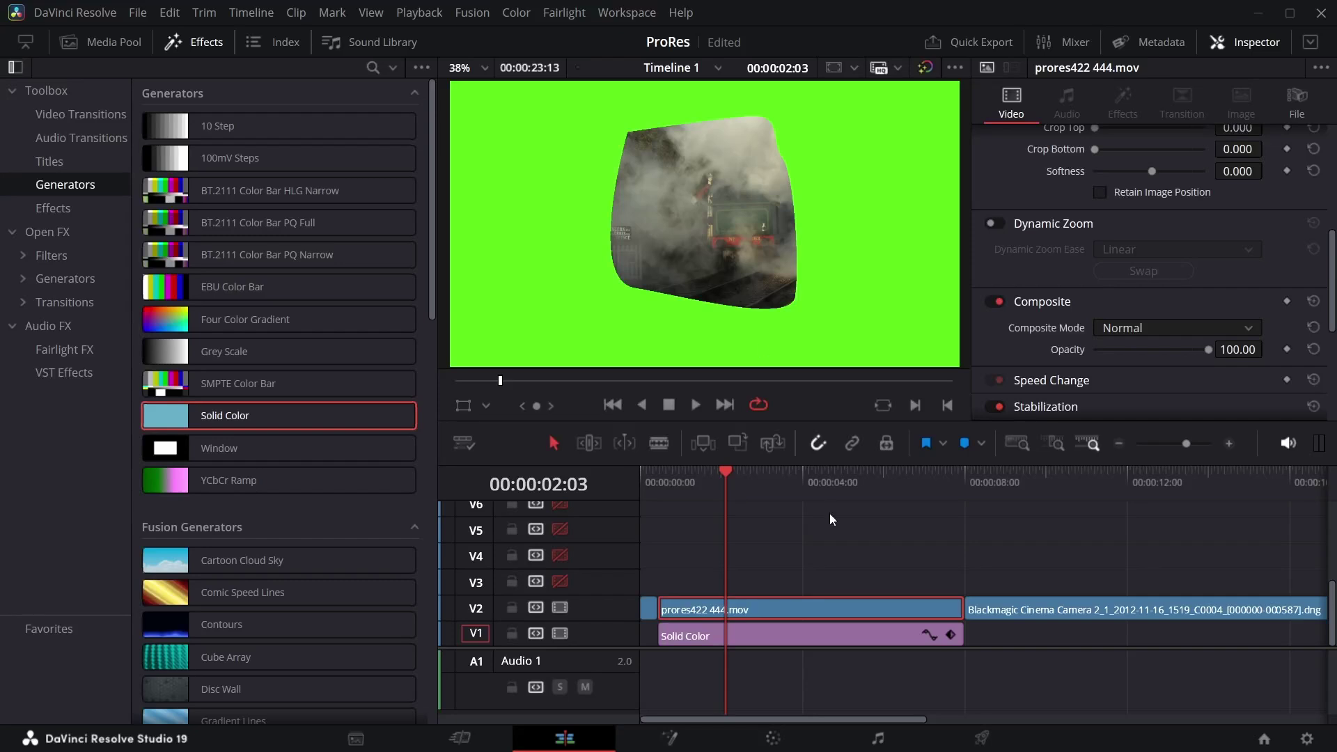
- Restore the original camera clip on V2 and start a new Render in Place
right_click(771, 604)
click(837, 605)
right_click(837, 607)
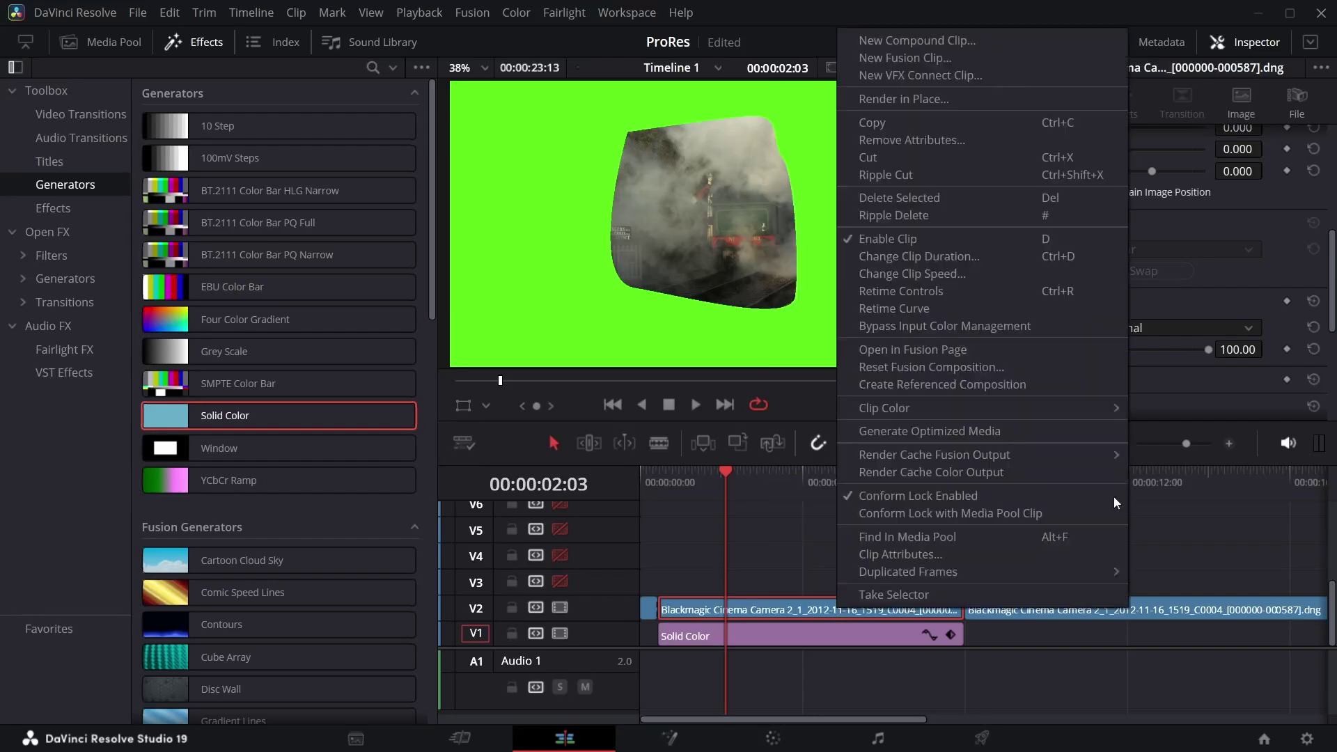
click(903, 100)
- Render it as AVI with the Grass Valley HQX codec, named 'render', and check it over green
click(738, 227)
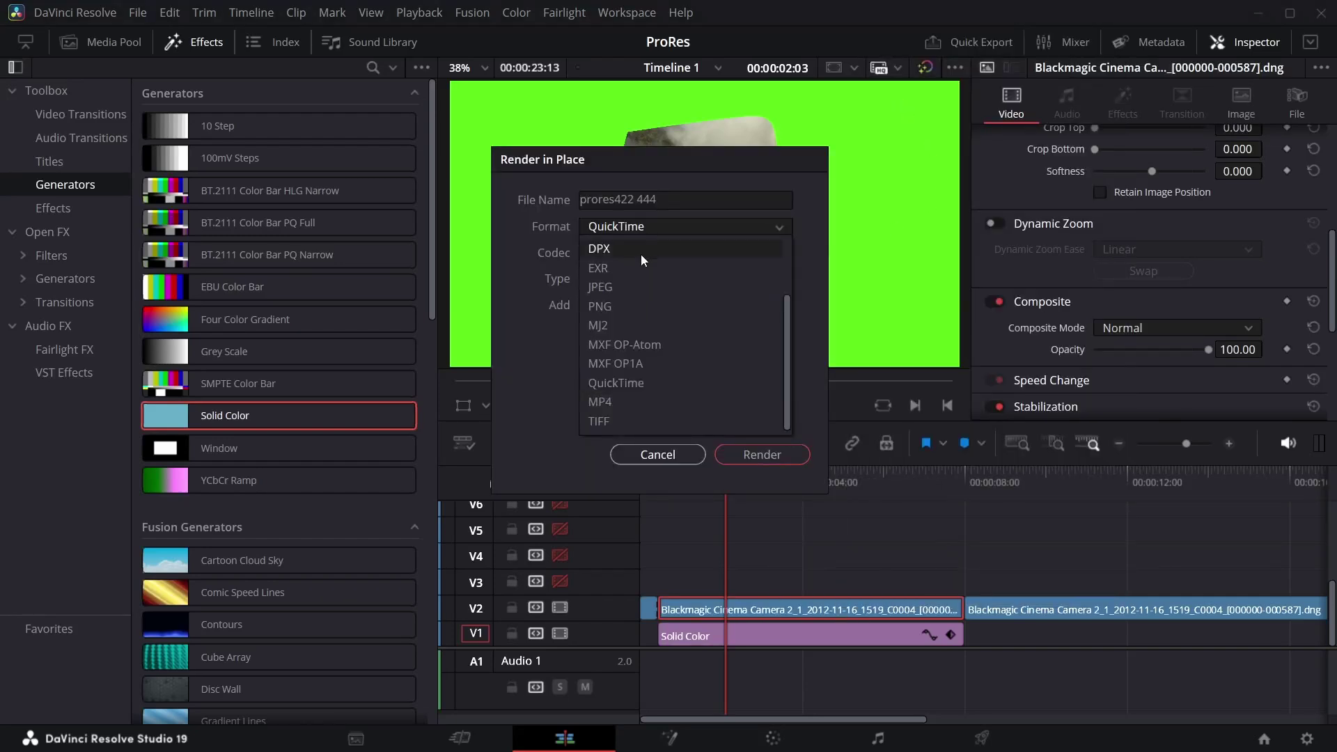
click(626, 248)
click(653, 253)
click(642, 295)
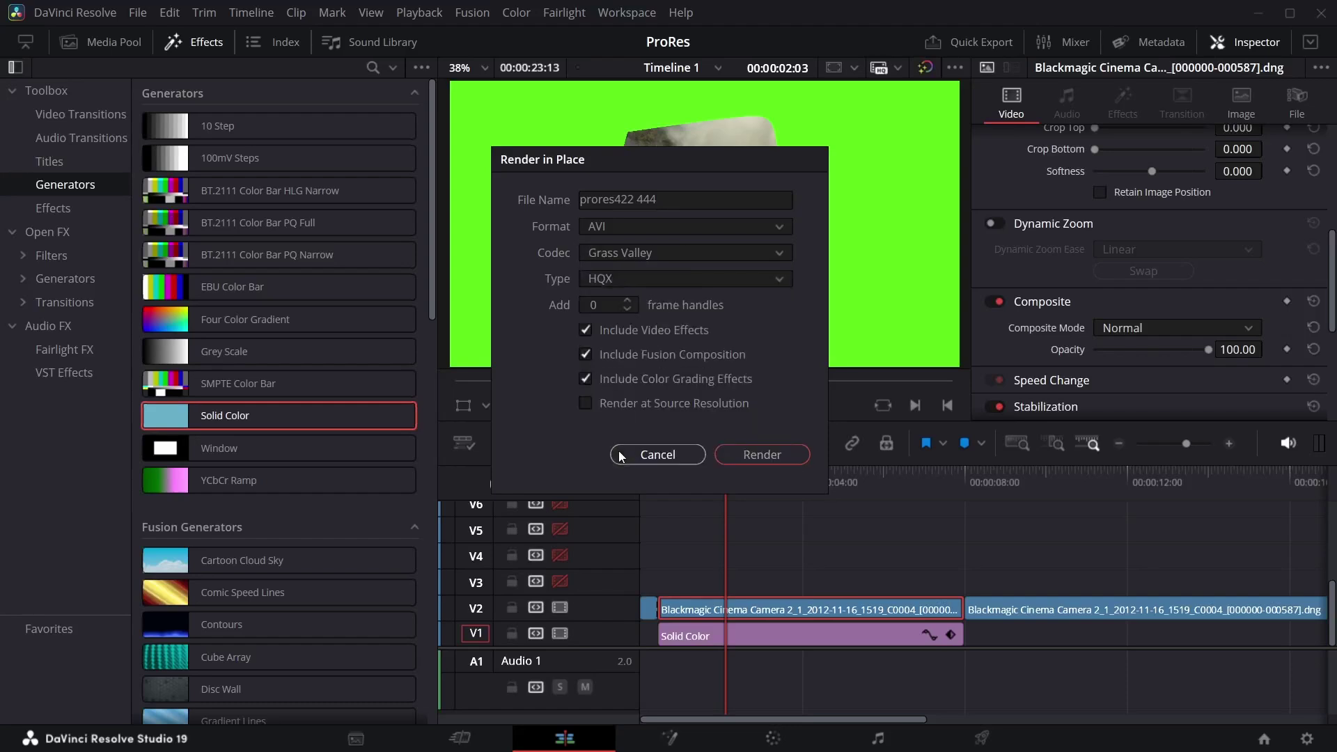
click(592, 199)
text(render)
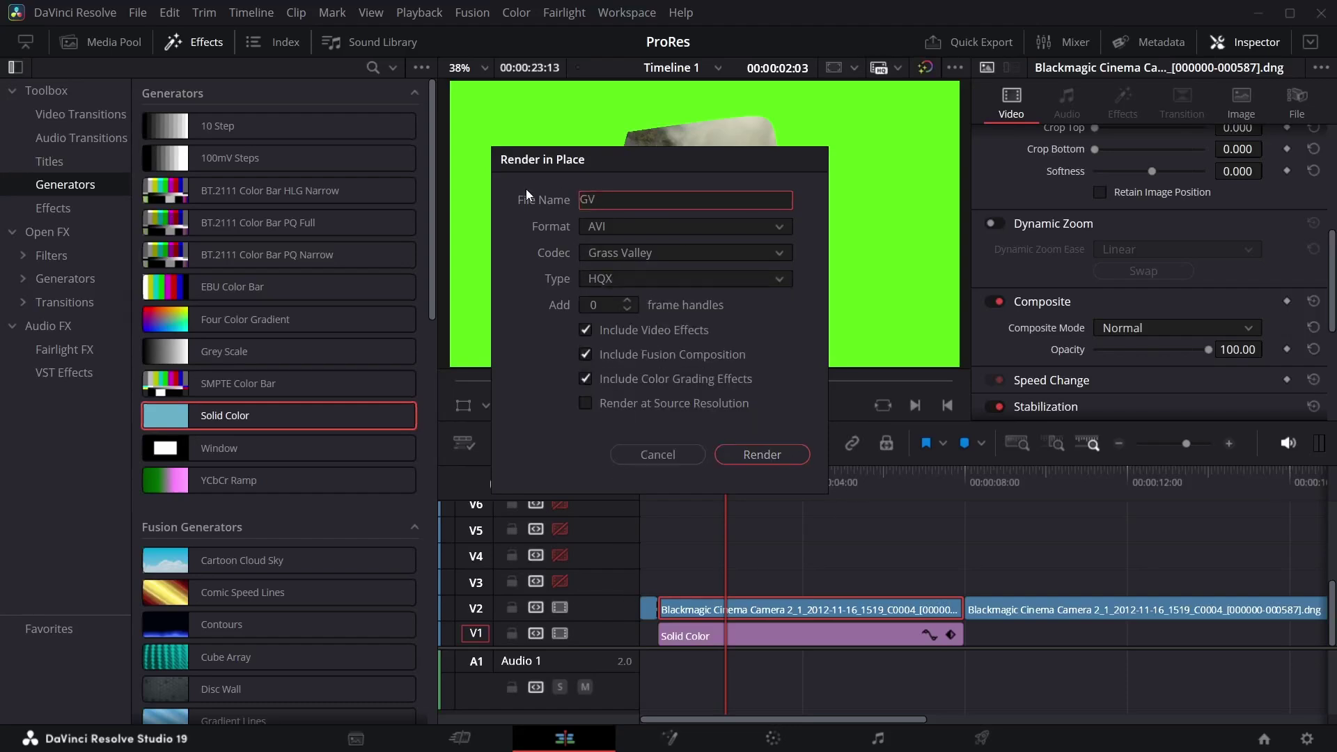
key(Return)
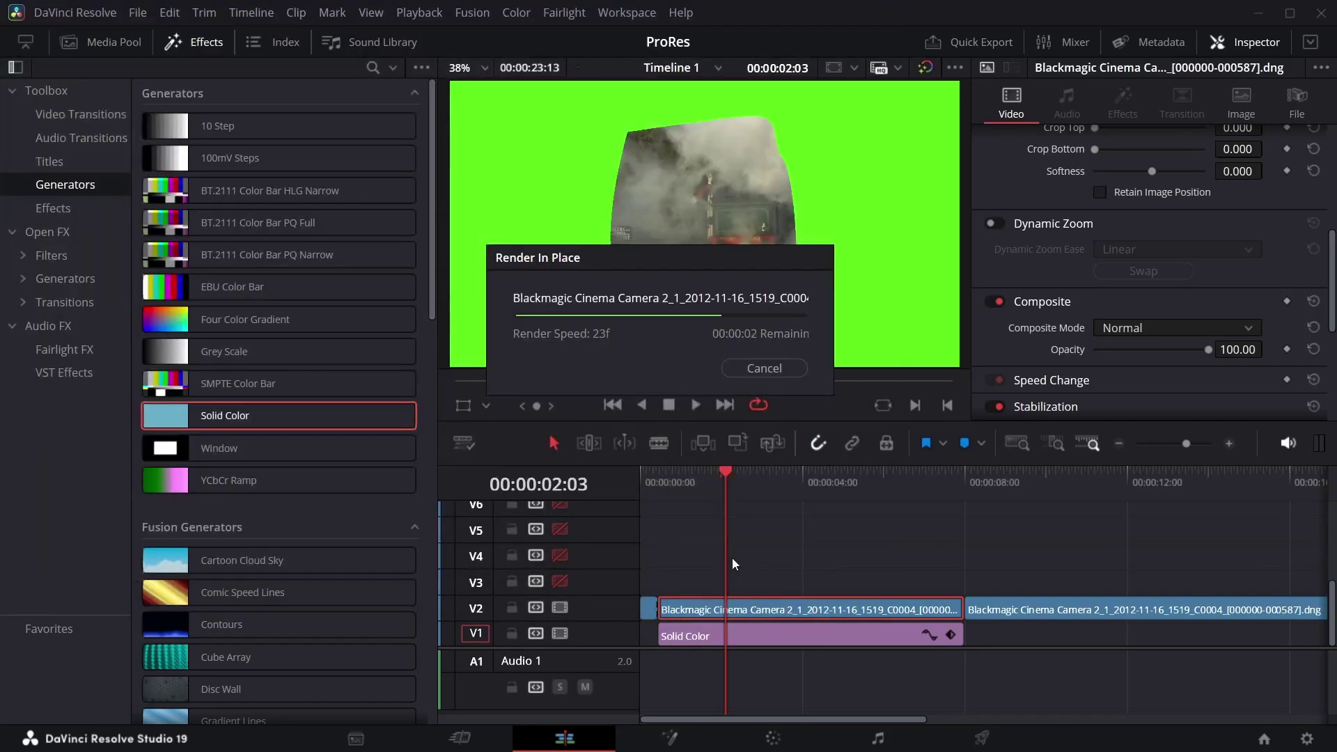
drag(803, 483, 742, 480)
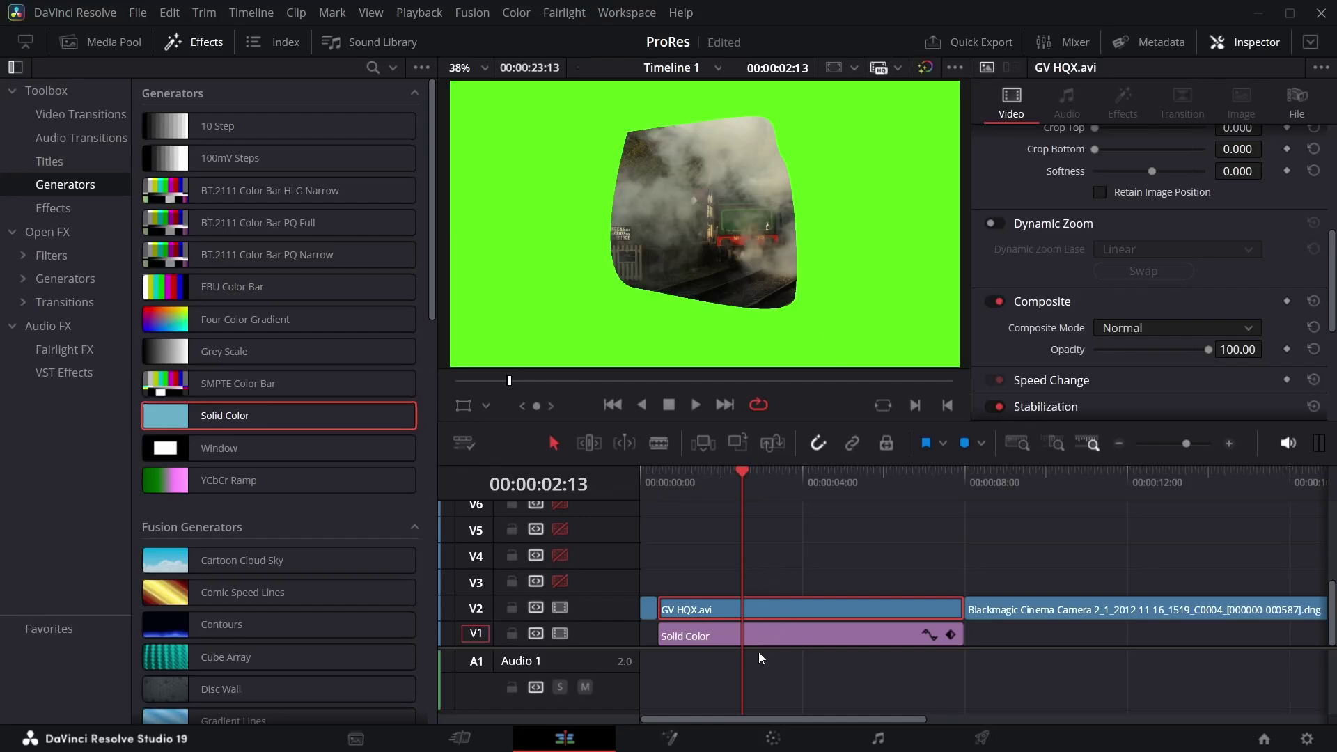
- In Media storage, open the D: drive's test folder and list its rendered clips like nVidia H264.mp4
click(356, 738)
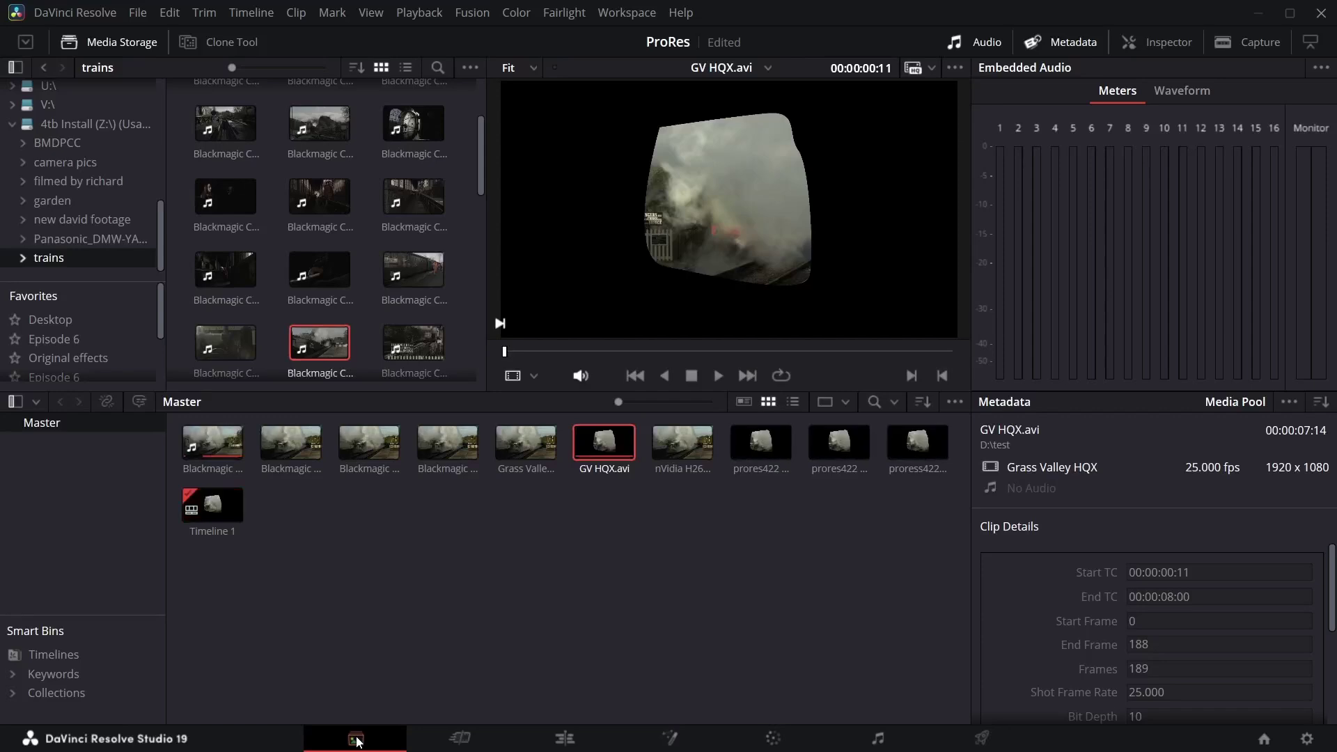
scroll(52, 103, up, 5)
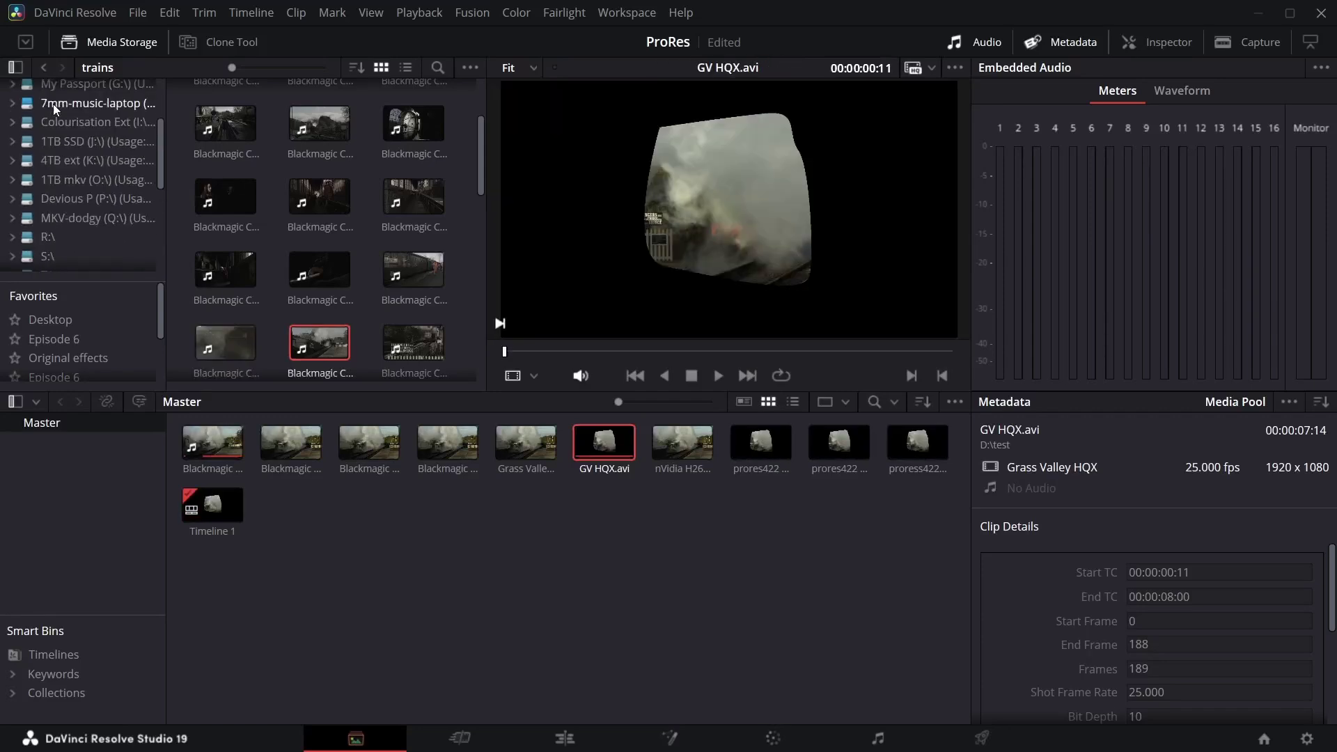
scroll(94, 96, up, 2)
click(77, 104)
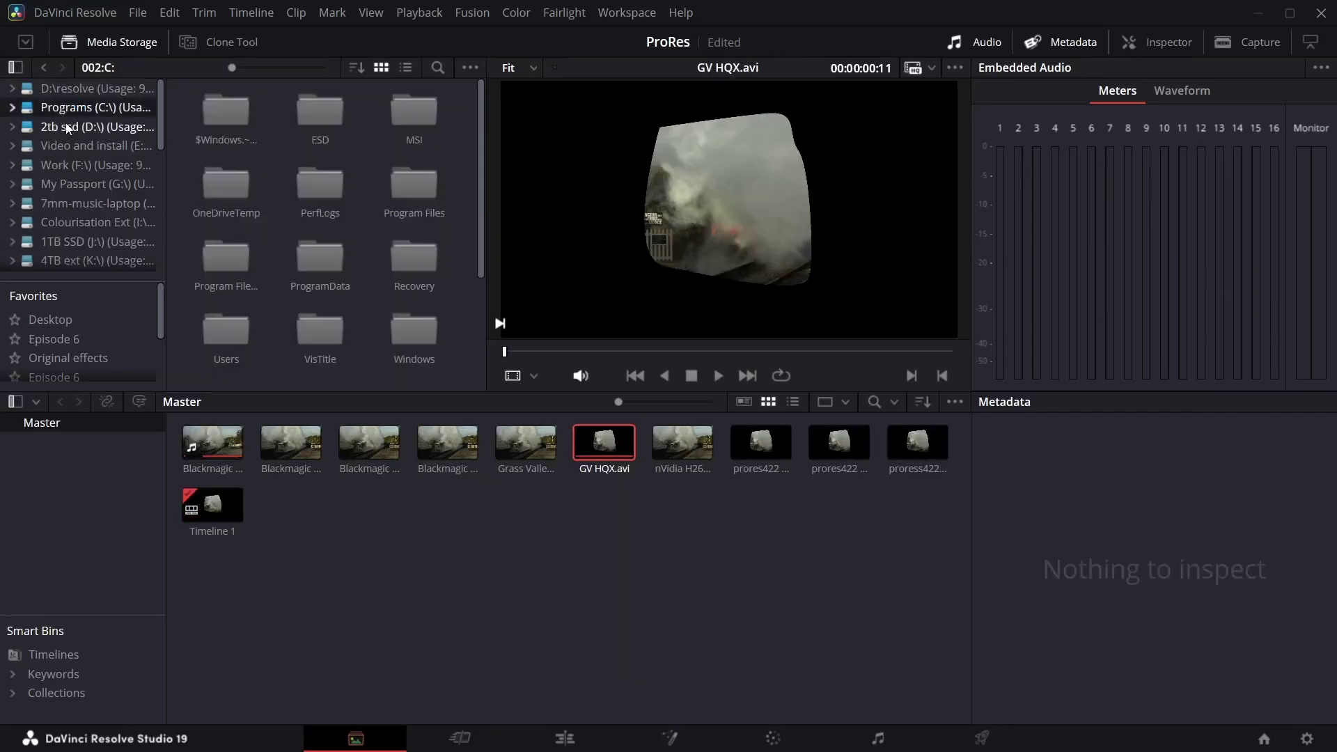
double_click(256, 278)
click(254, 261)
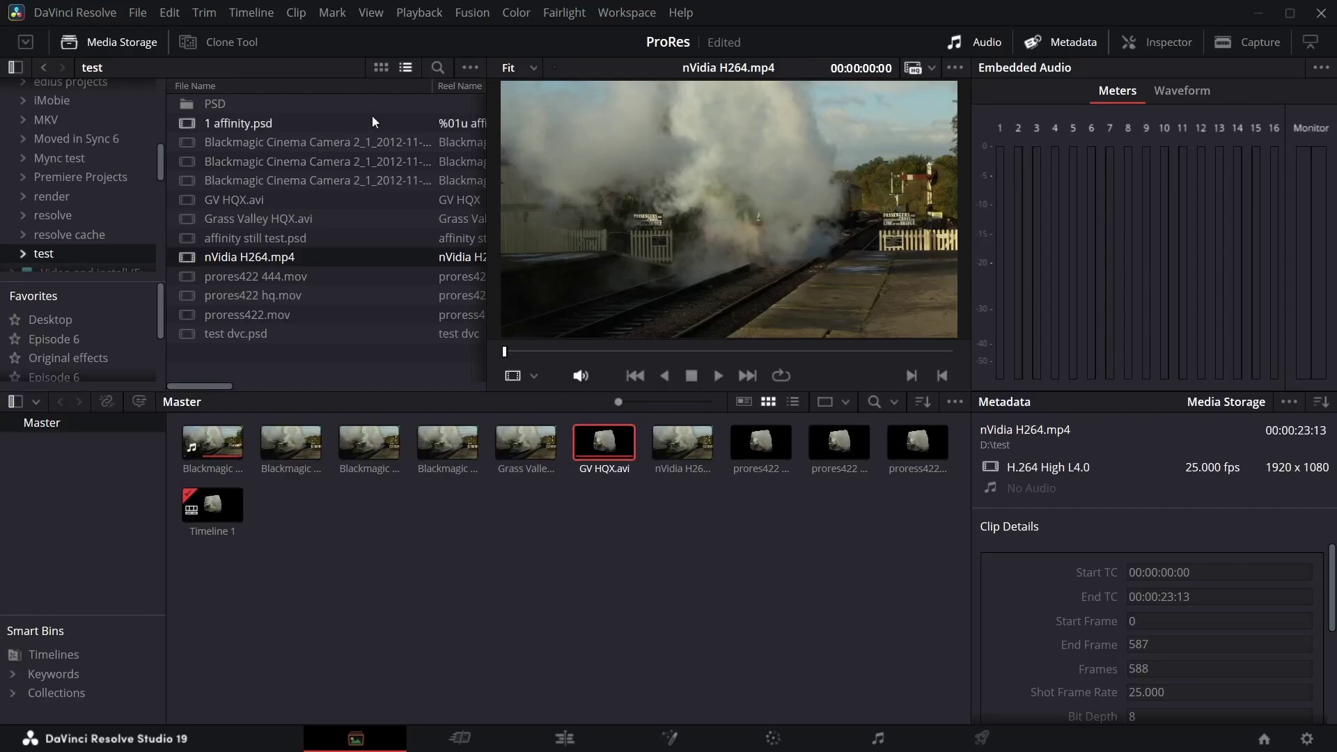
right_click(454, 82)
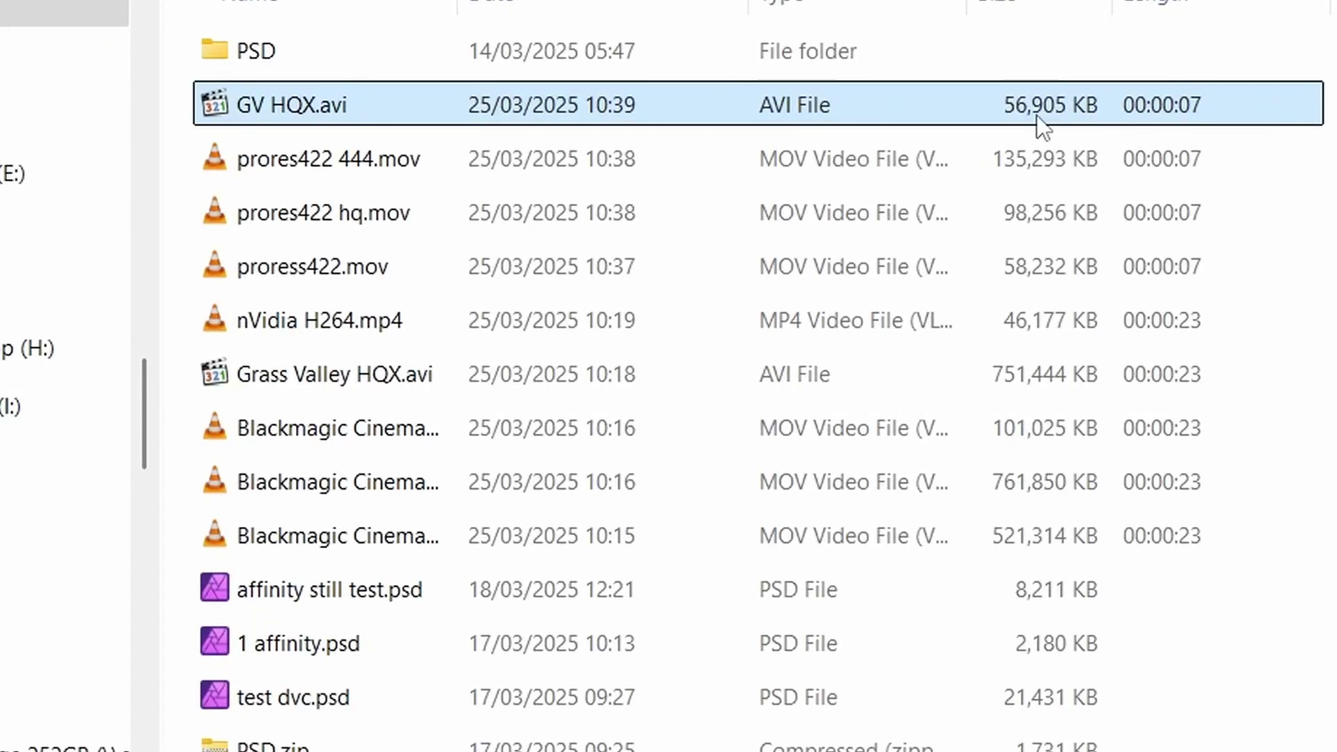
click(867, 176)
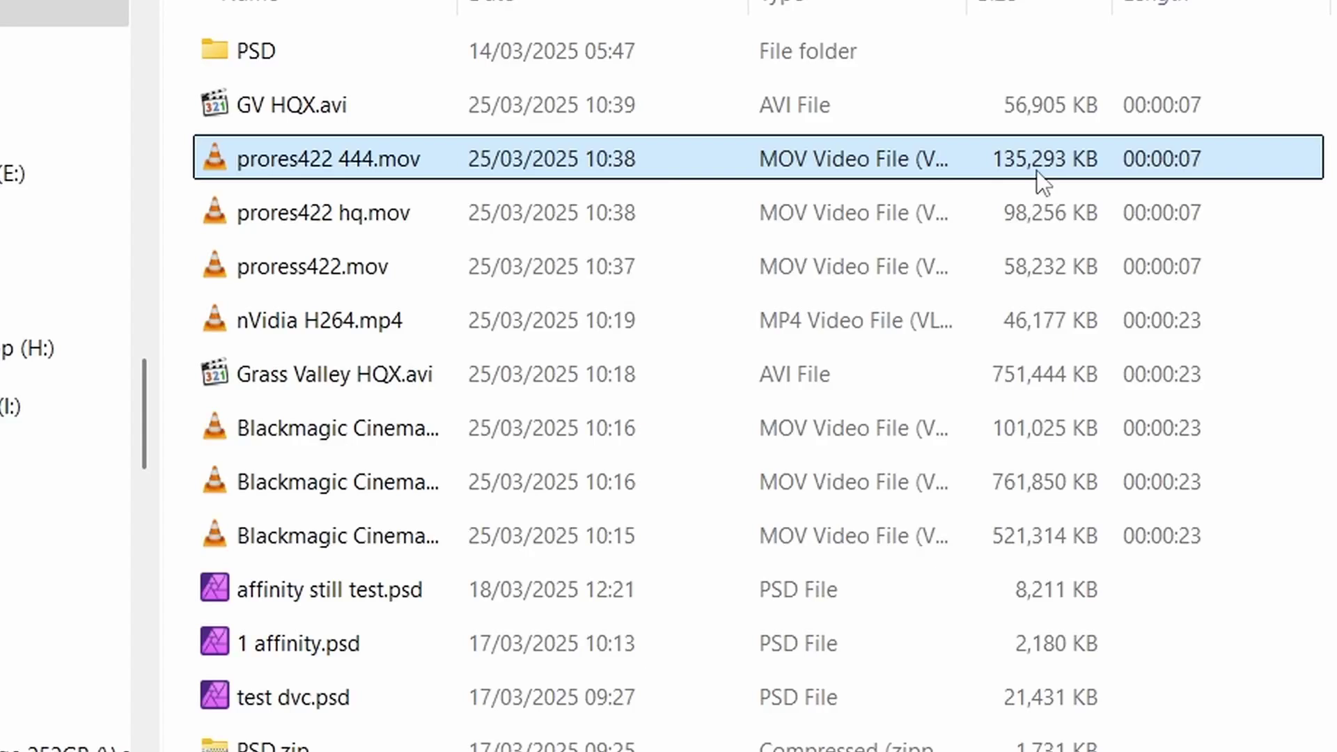
click(891, 204)
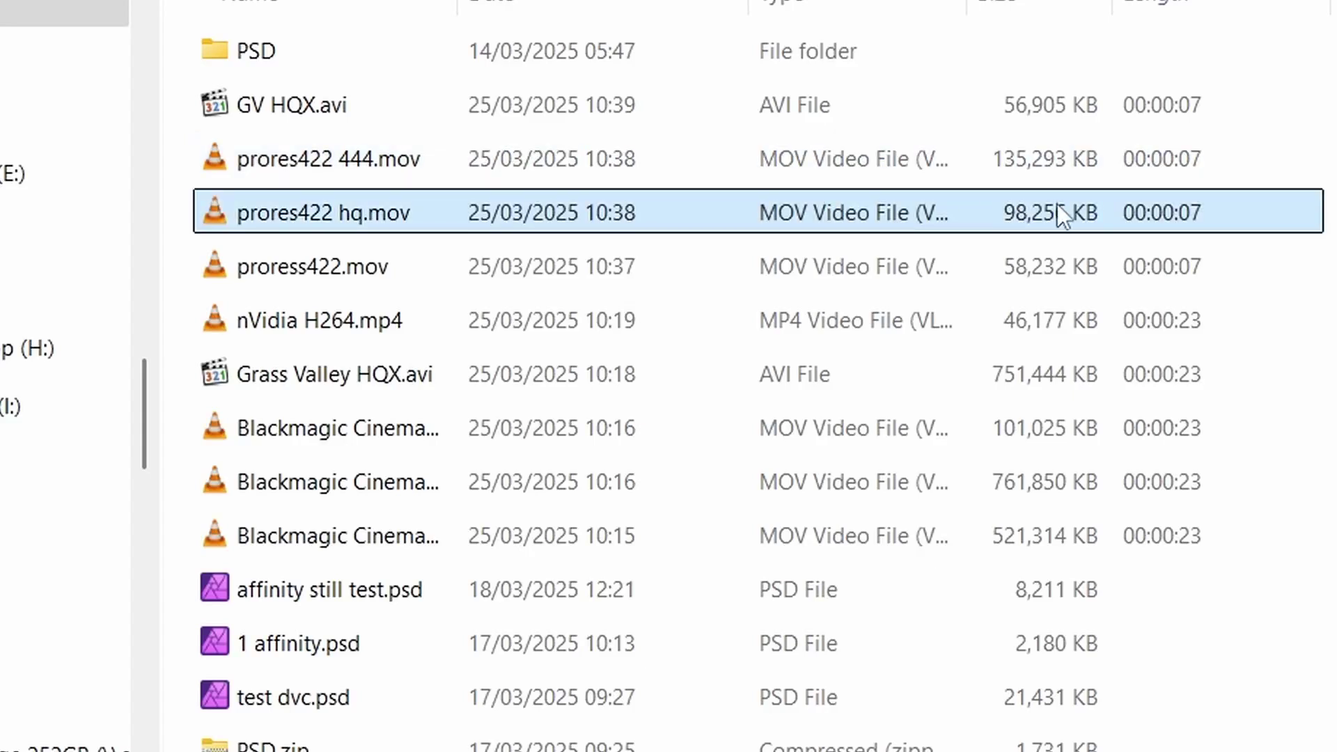
click(806, 278)
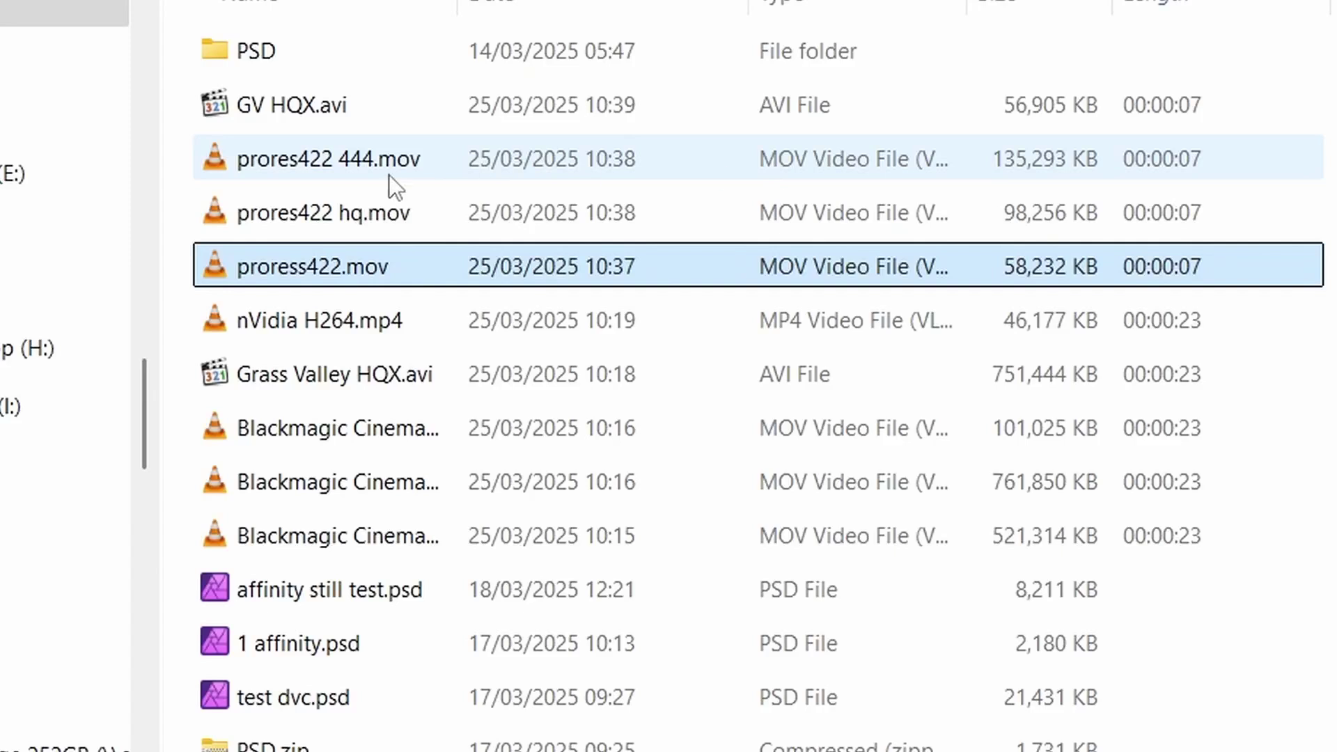
click(298, 178)
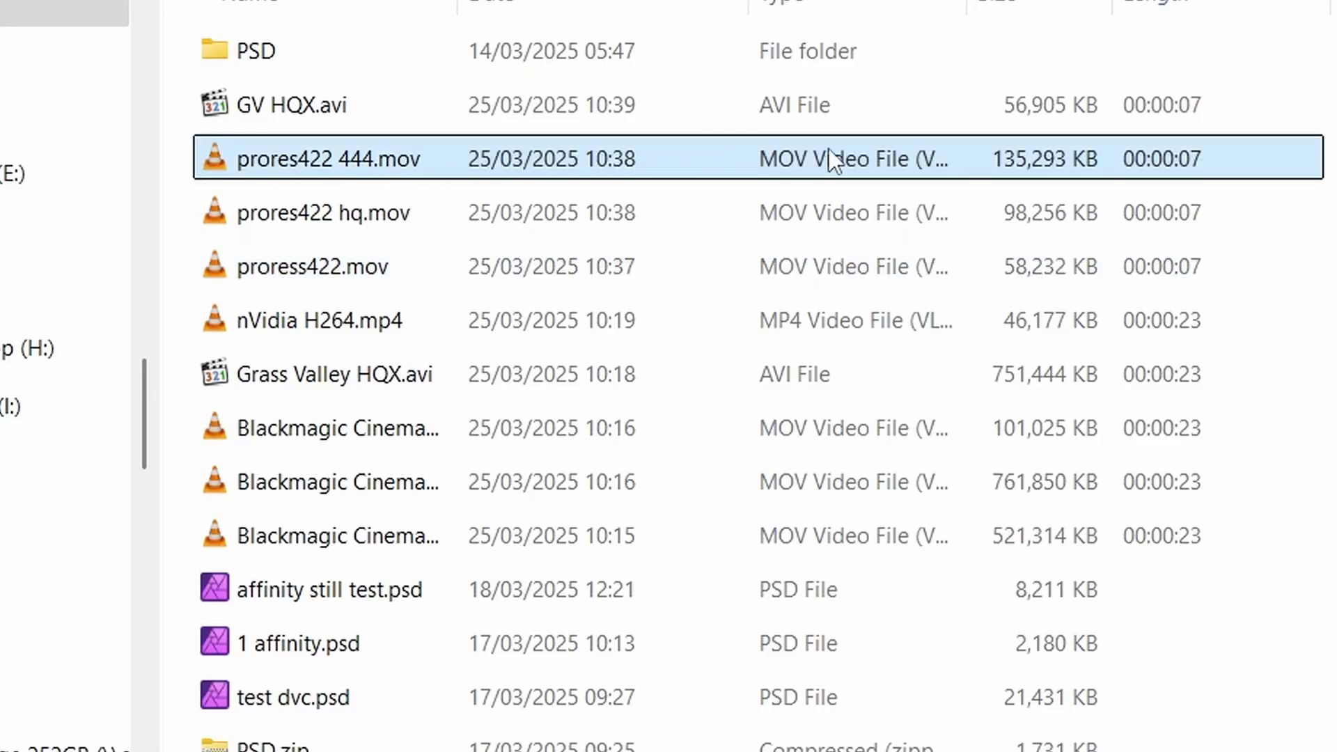
click(1043, 105)
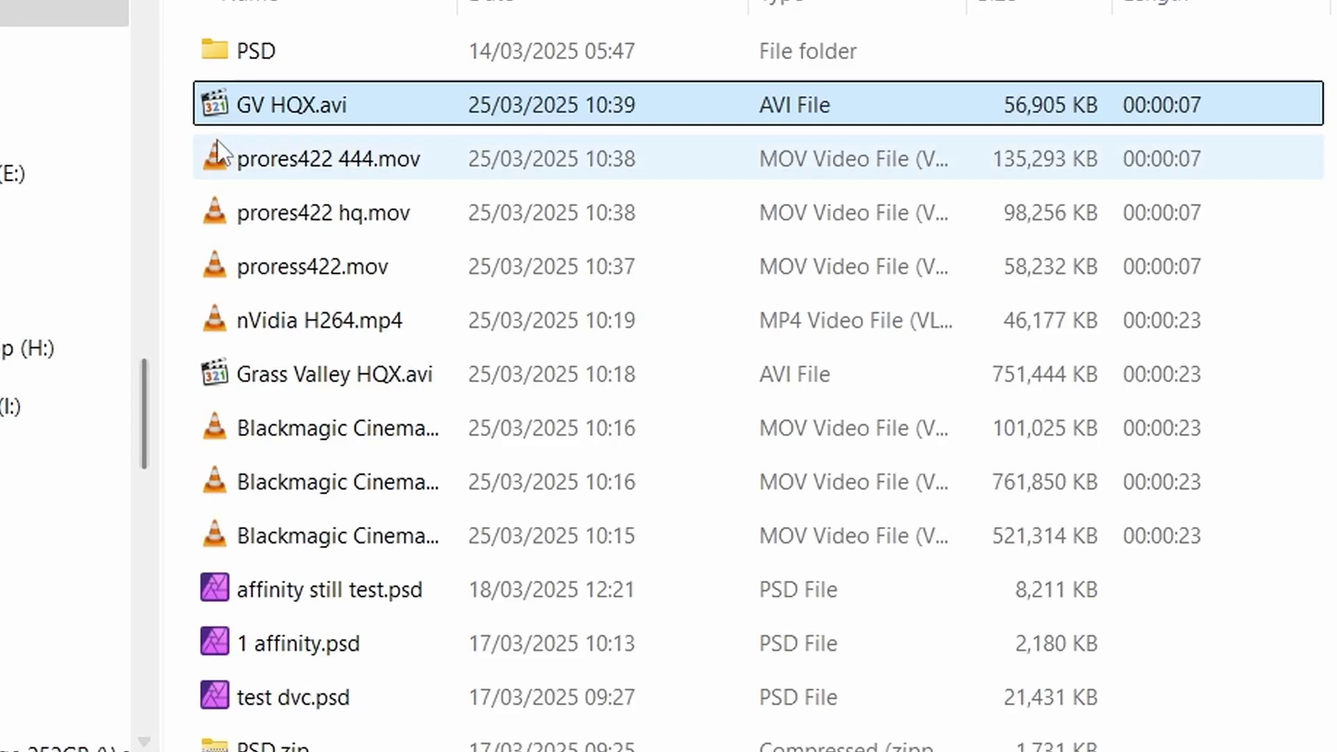
mouse_move(232, 121)
click(251, 166)
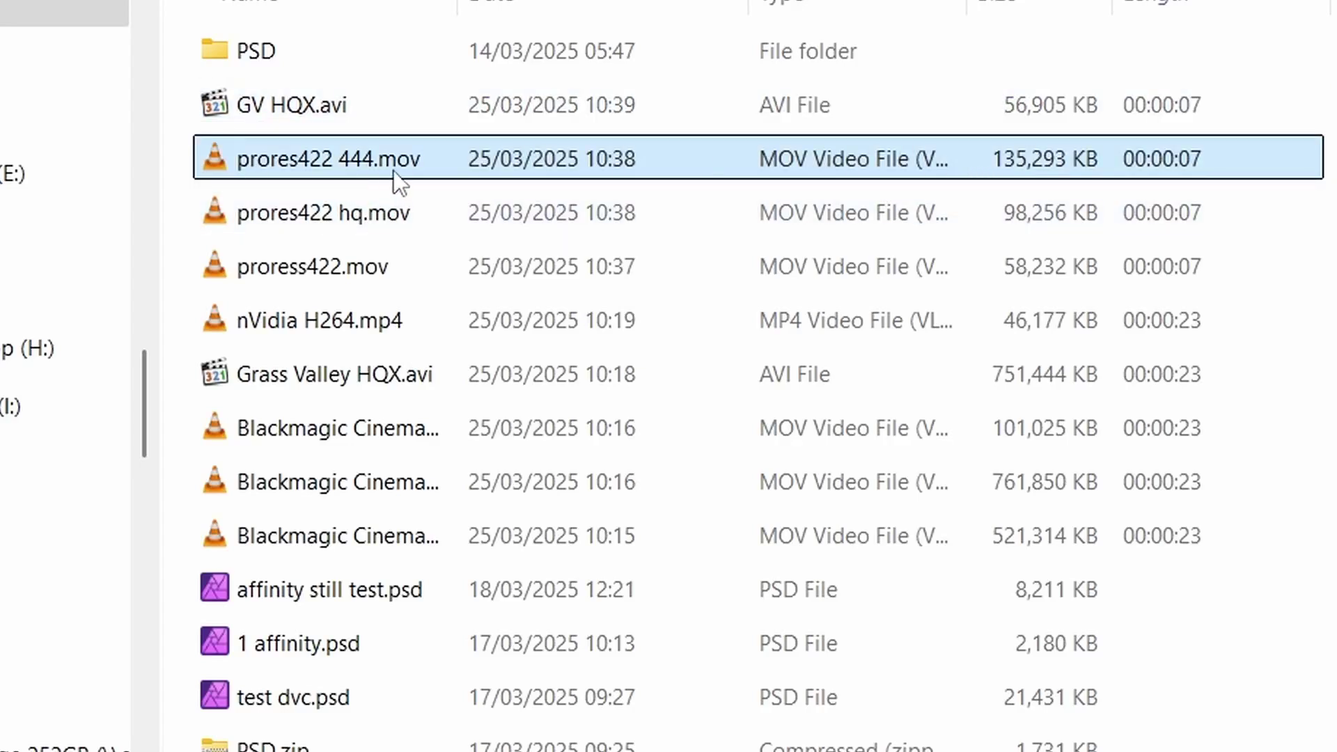
mouse_move(394, 170)
click(240, 120)
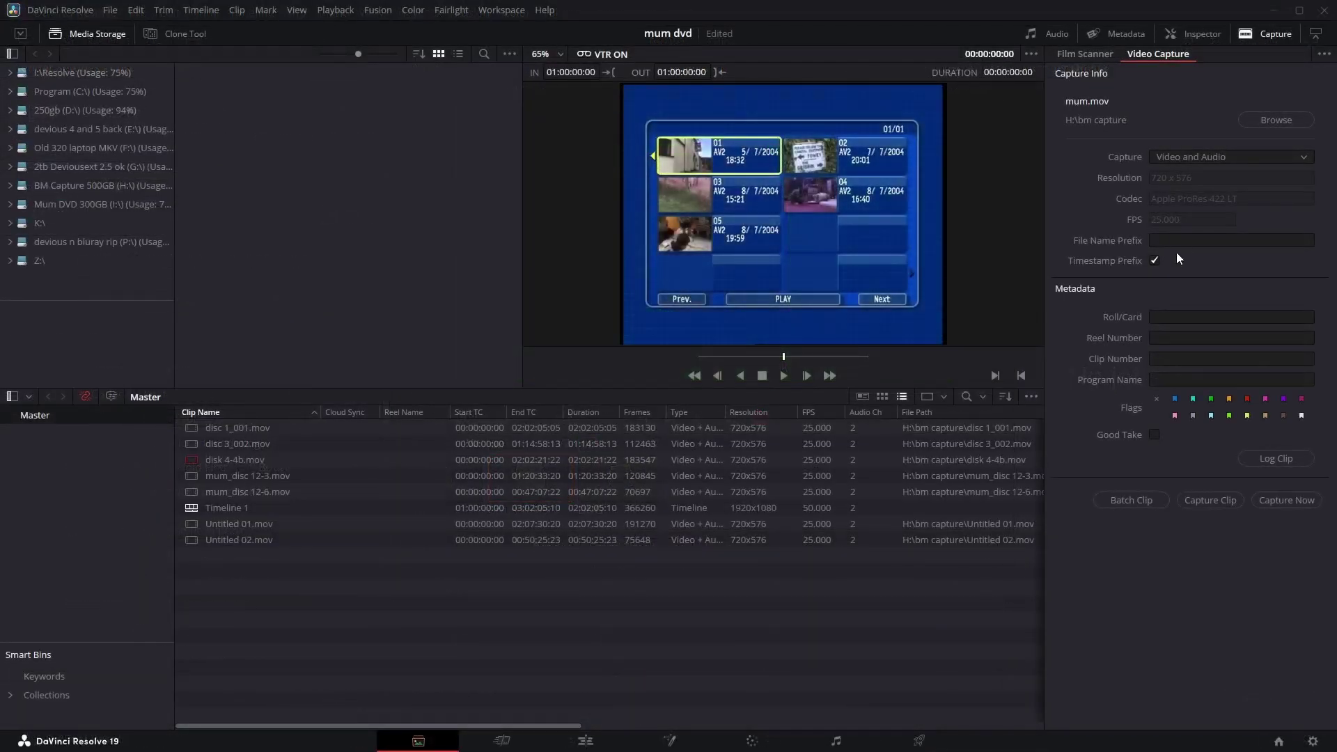
- Set the capture codec to Apple ProRes 422 HQ and capture a clip from the deck
click(1186, 241)
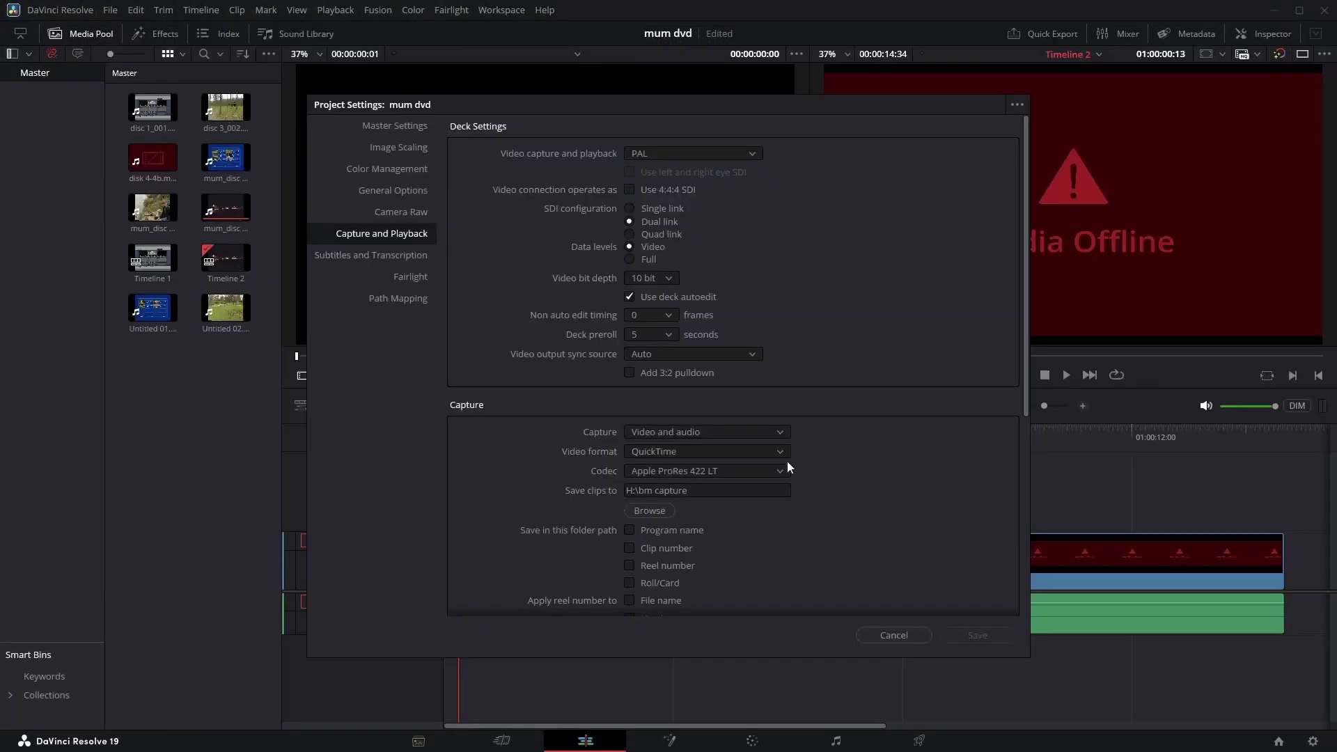
click(775, 471)
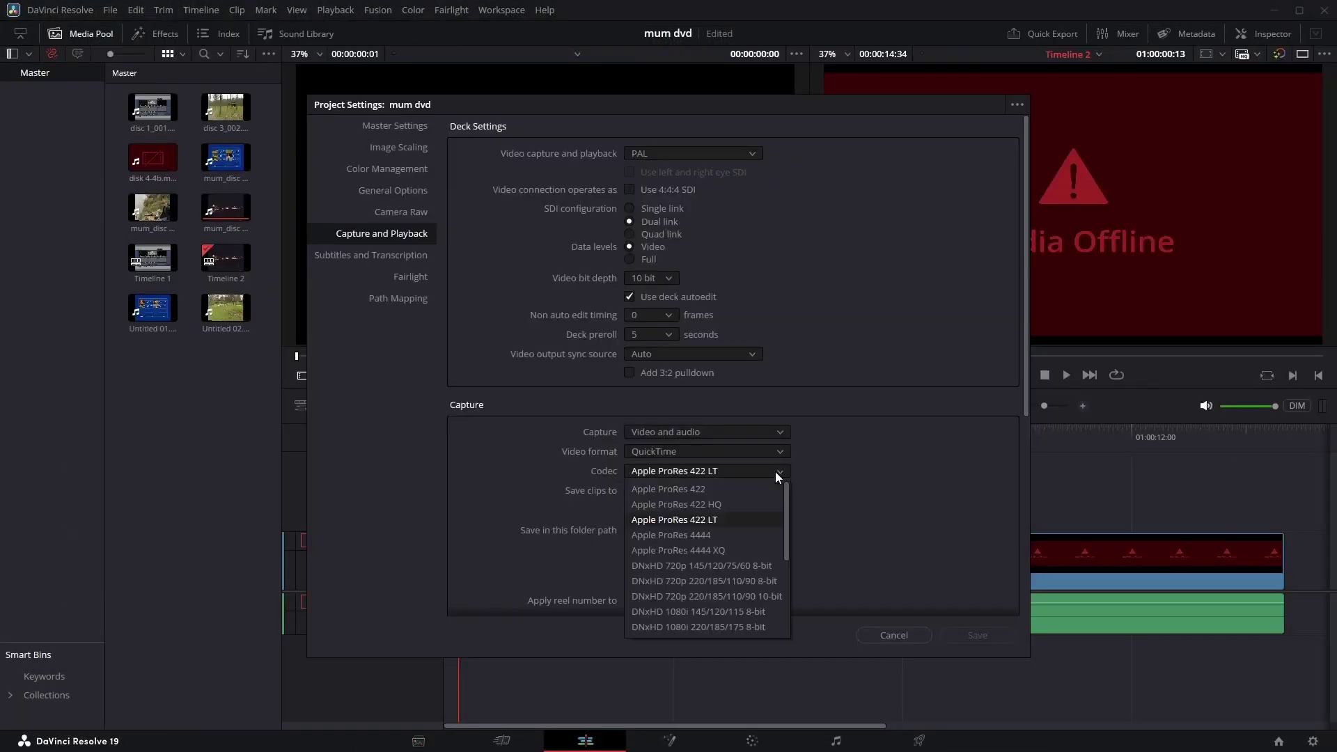
click(754, 507)
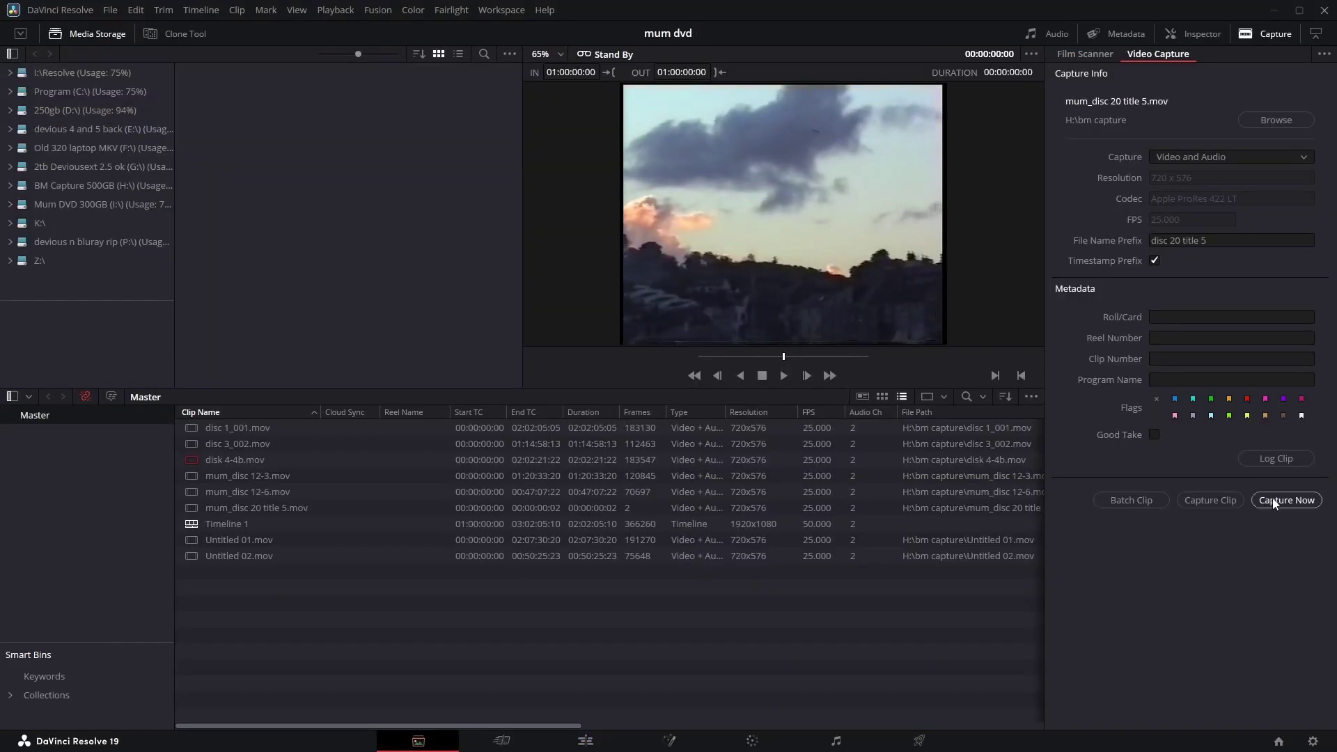
click(1274, 499)
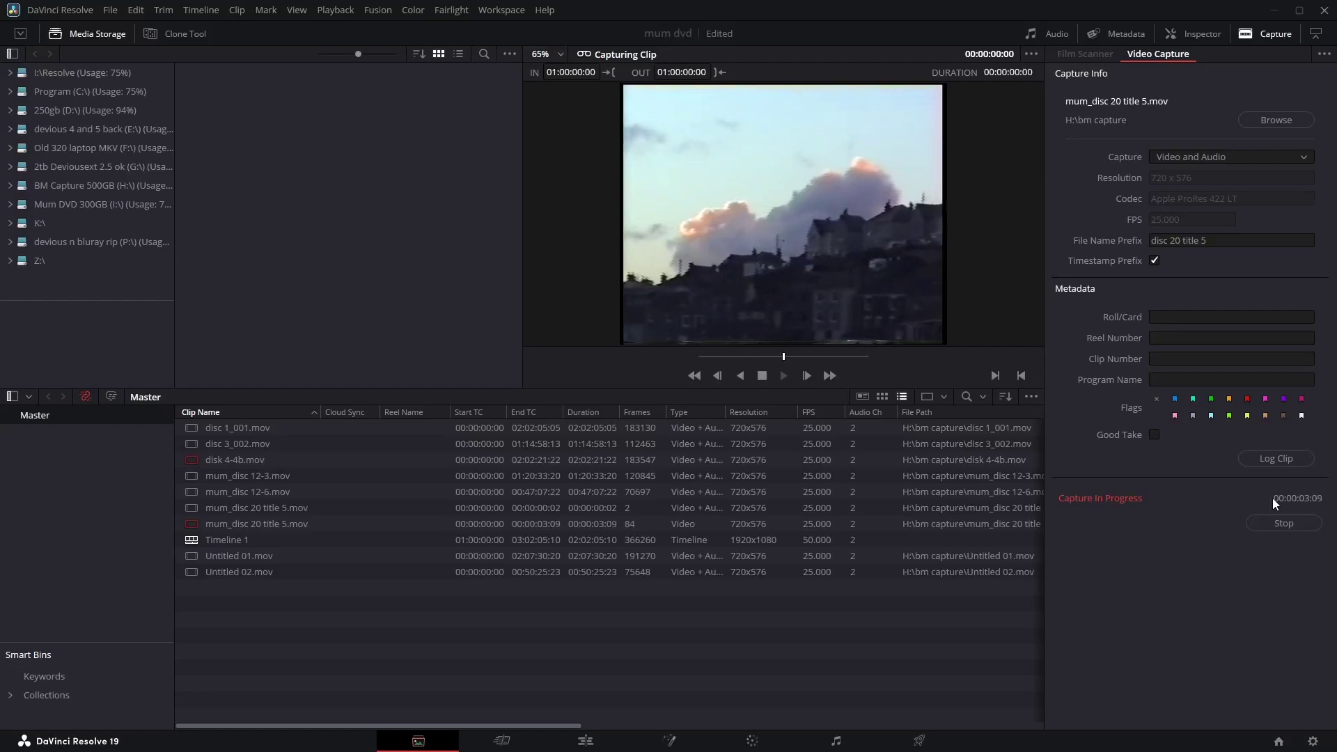
key(Escape)
- Preview the captured clip on the Edit page and open its Clip Attributes
key(shift+4)
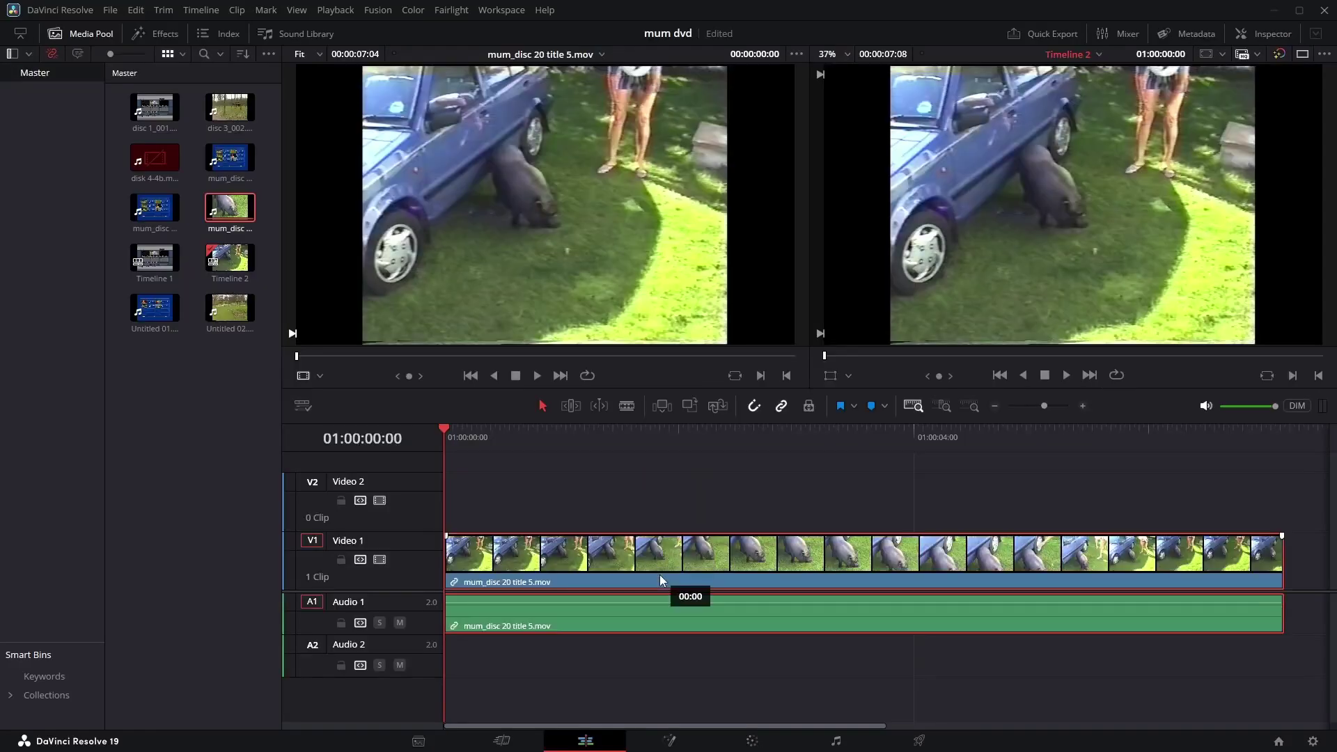
drag(524, 446, 838, 443)
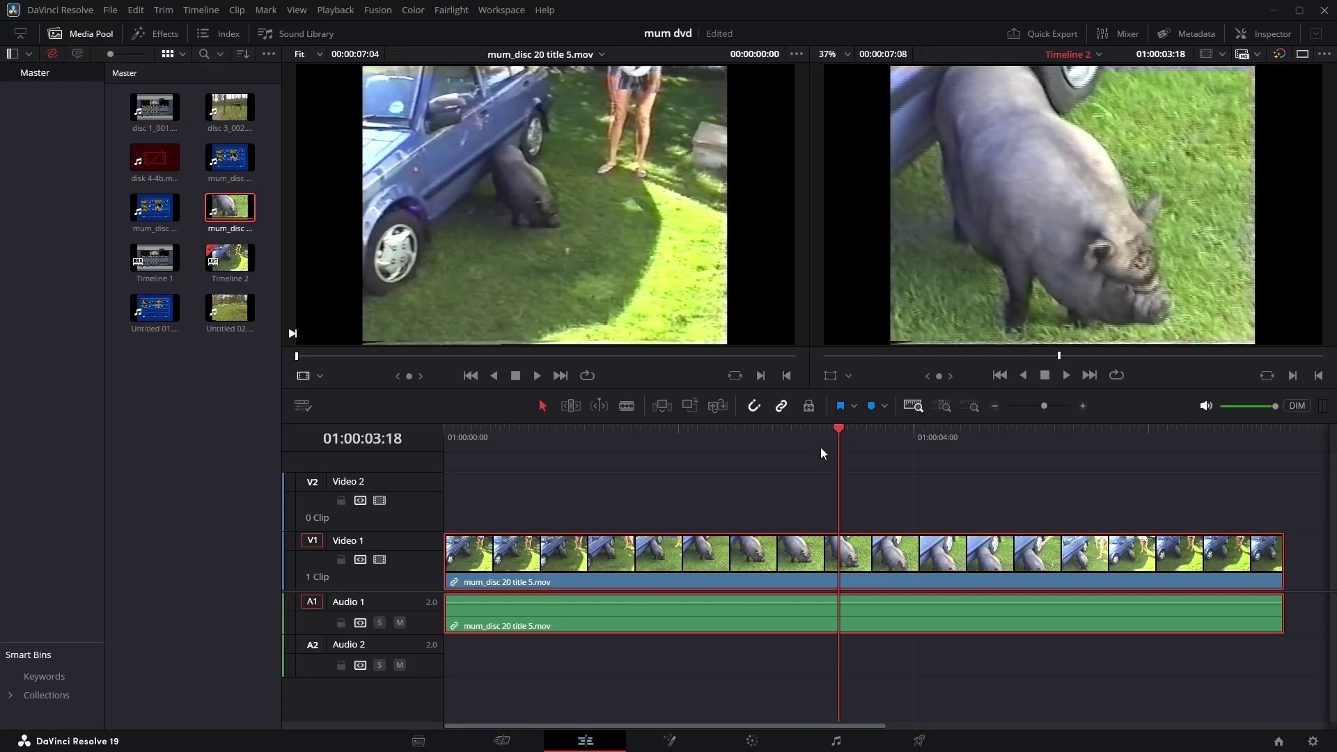
right_click(1017, 550)
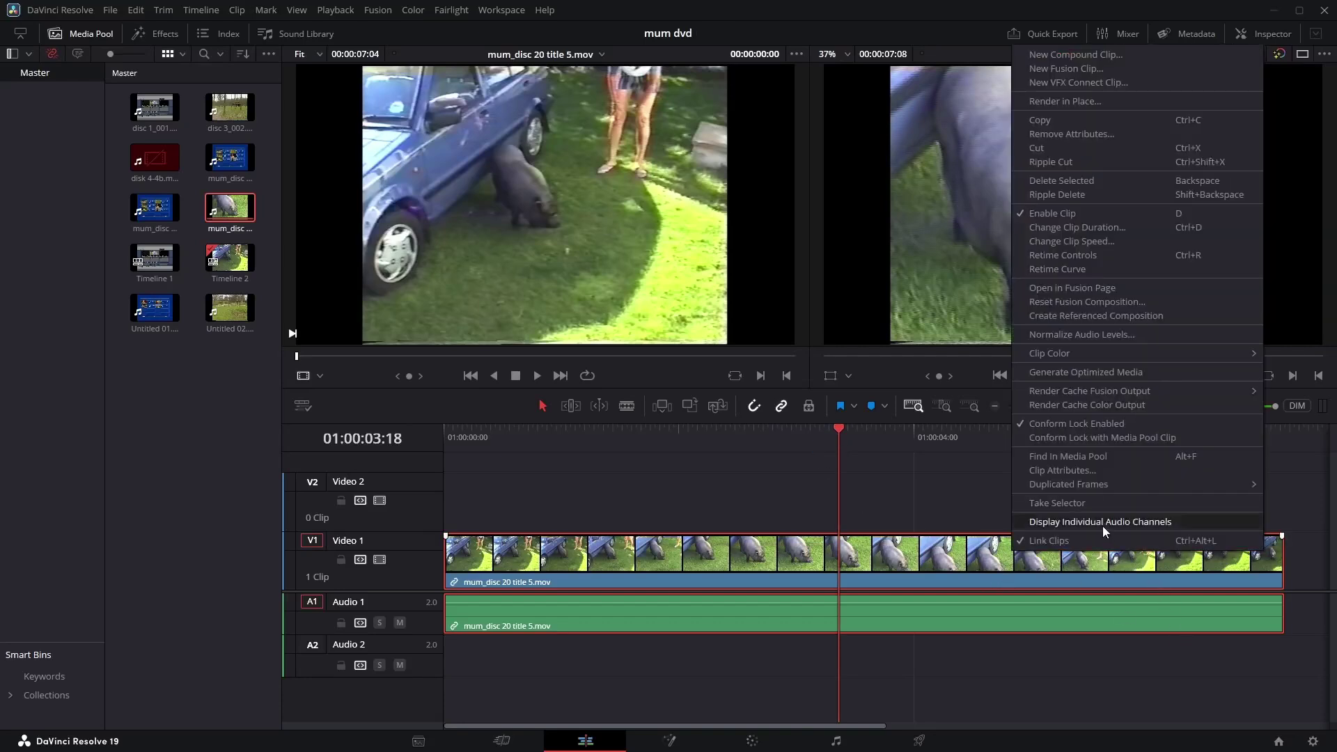
click(1075, 470)
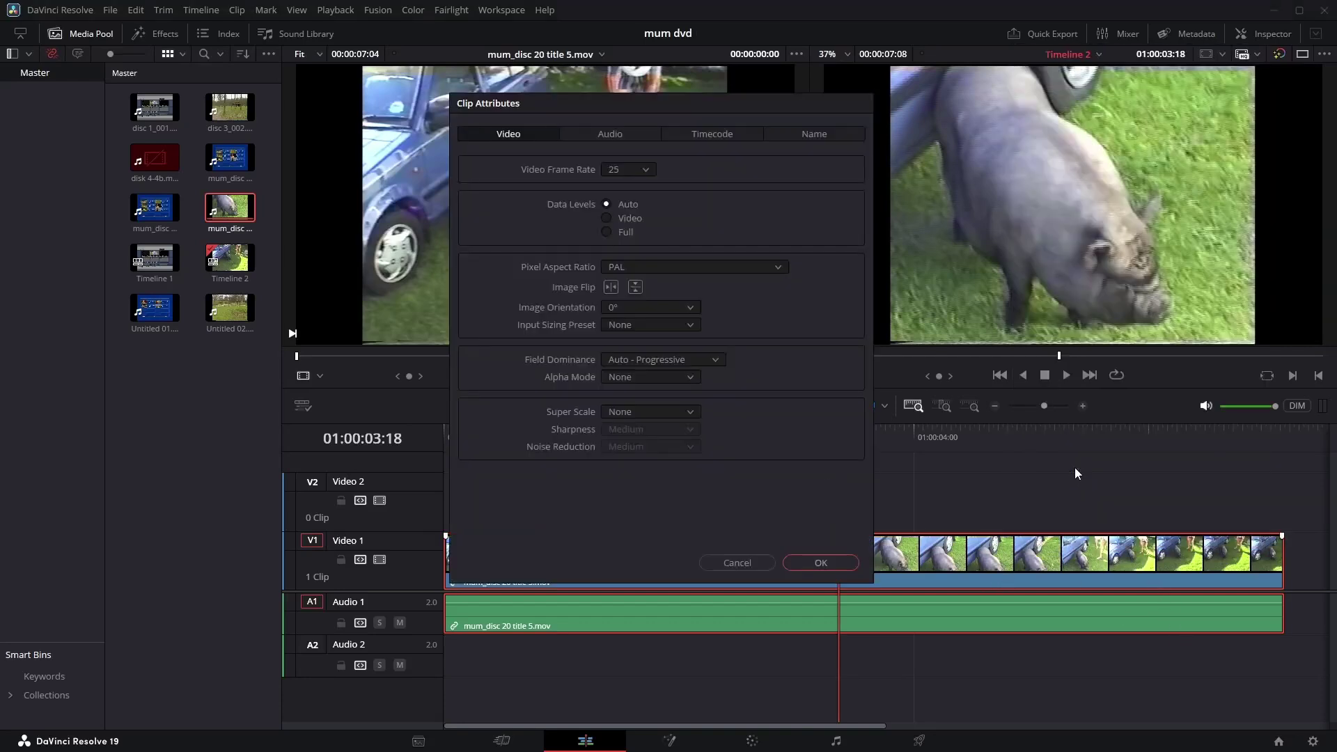
- Import disc 20 title 5.avi into the EDIUS bin and open its clip Properties
click(758, 562)
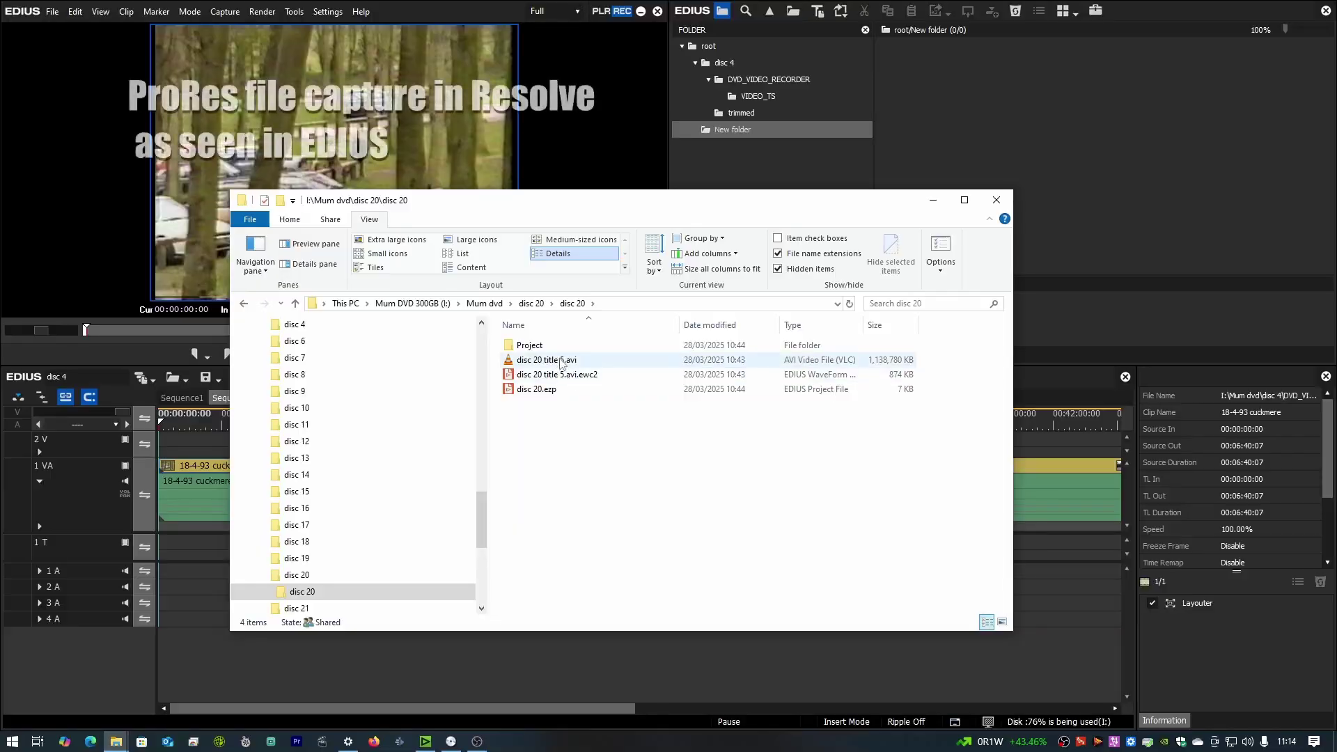
drag(561, 363, 1055, 231)
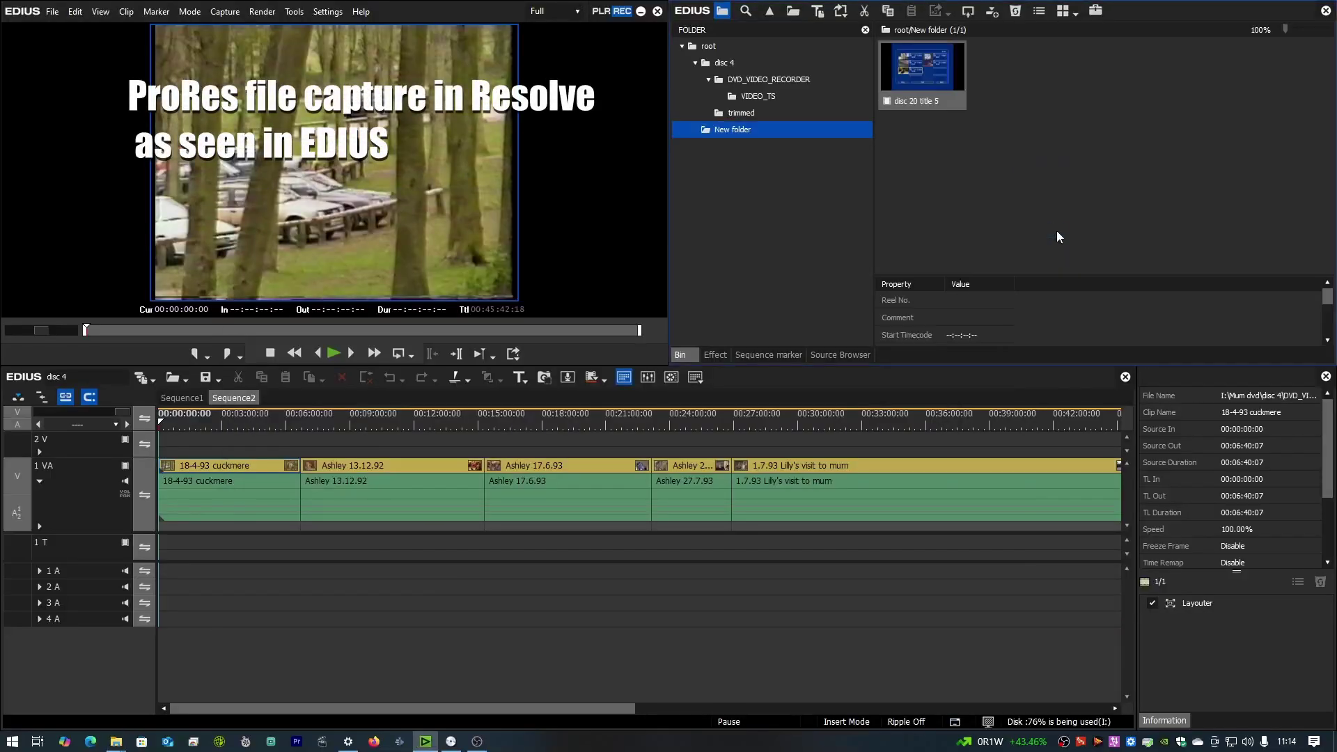
right_click(929, 82)
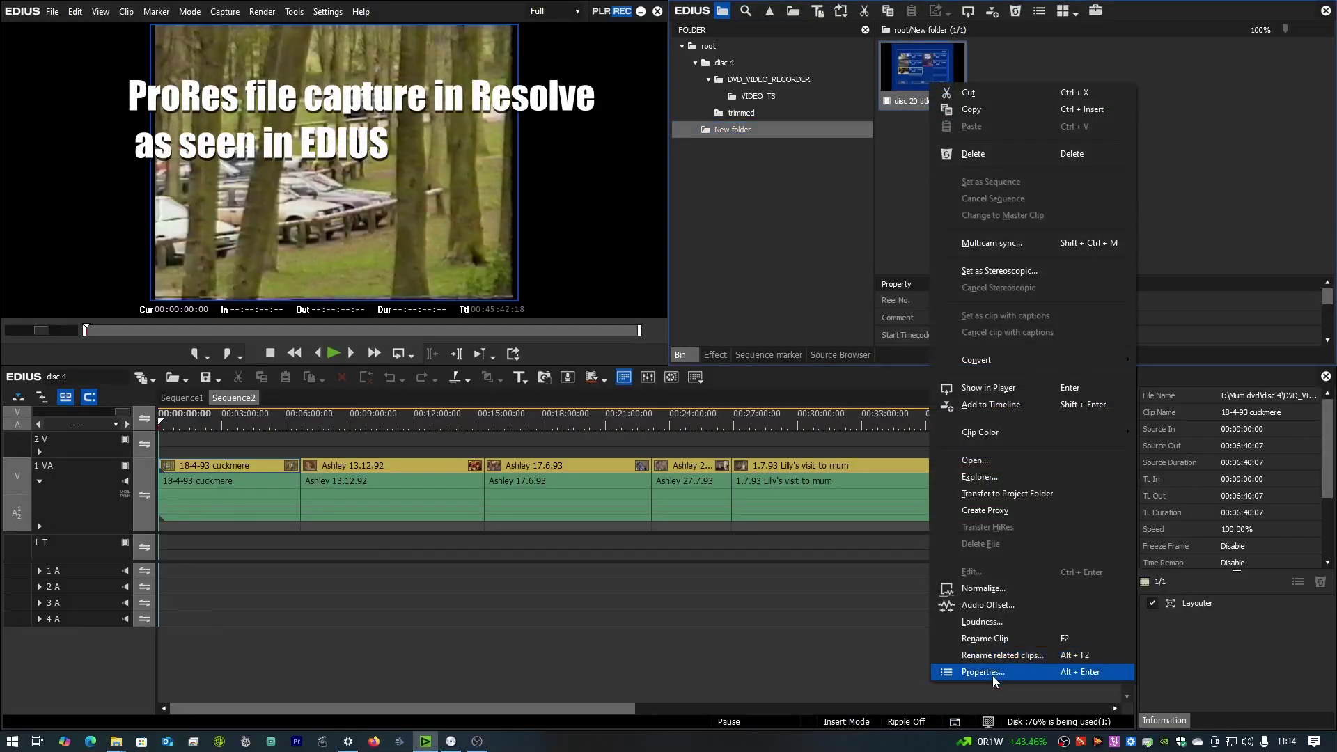
click(991, 672)
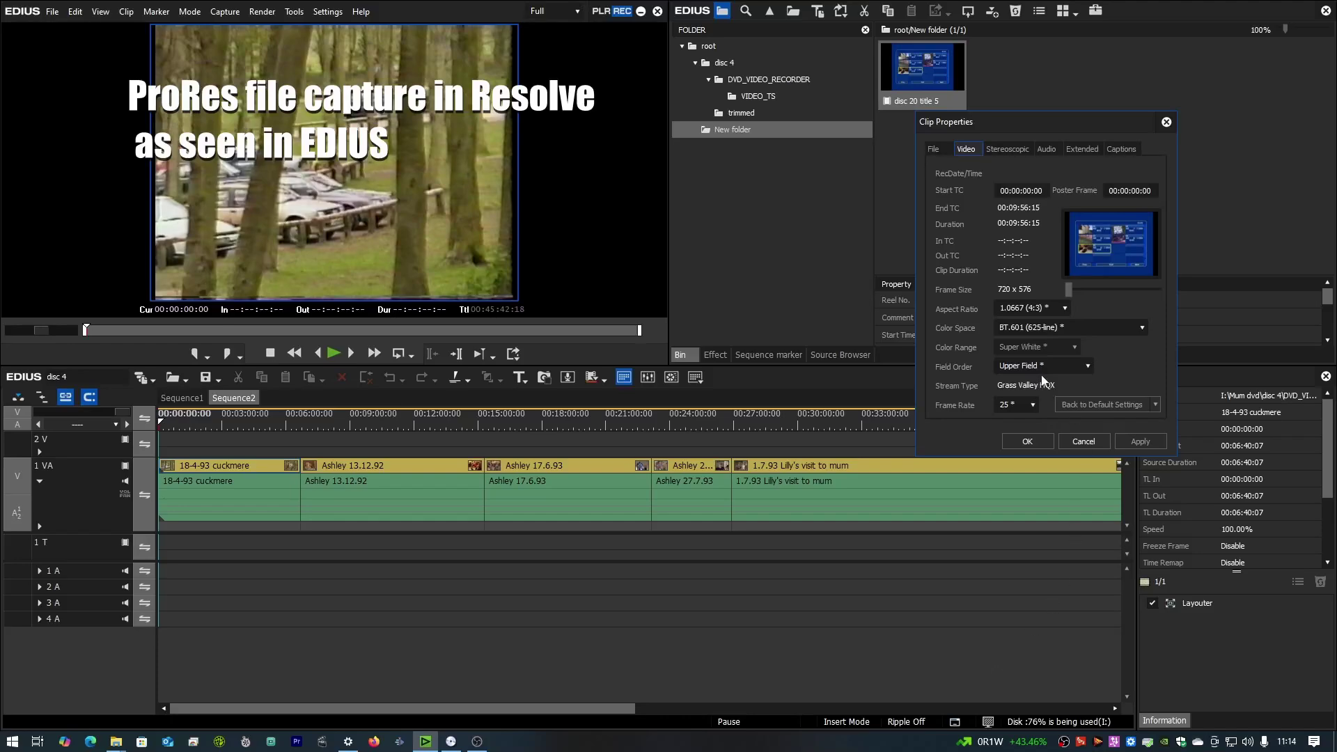